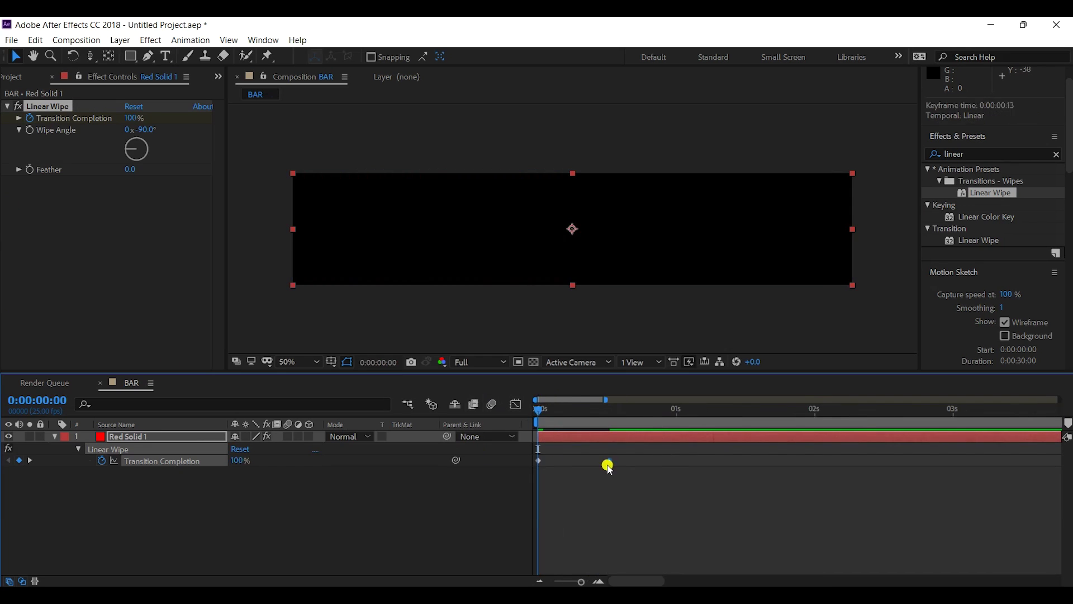
- Scrub through the timelines to preview the wiping red bar and the letter N built from BAR layers
{"action": "left_click_drag", "start_coordinate": [715, 412], "coordinate": [727, 414]}
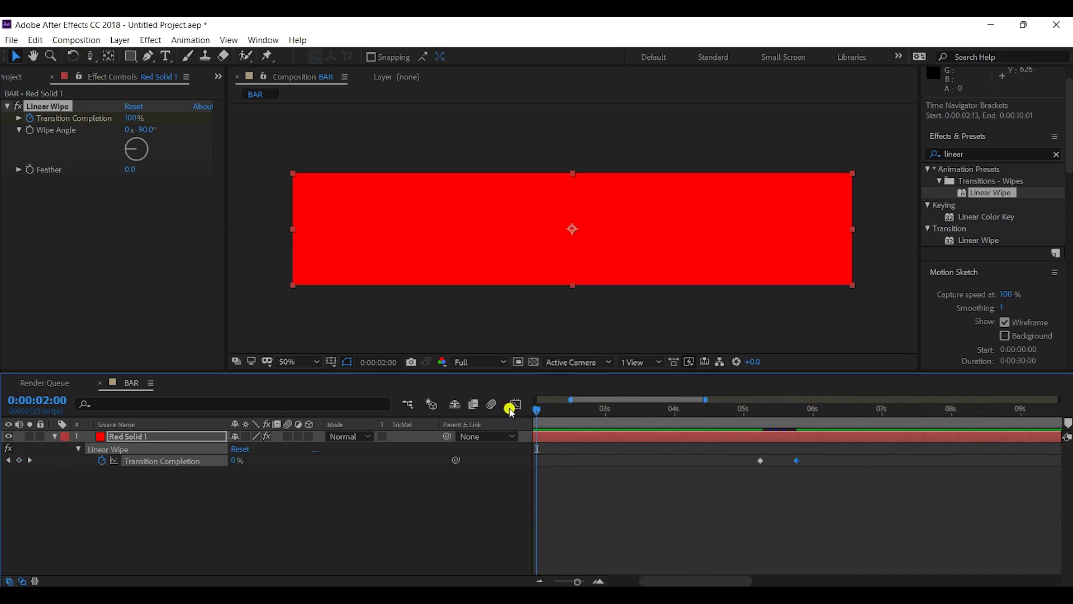
{"action": "left_click_drag", "start_coordinate": [539, 412], "coordinate": [941, 412]}
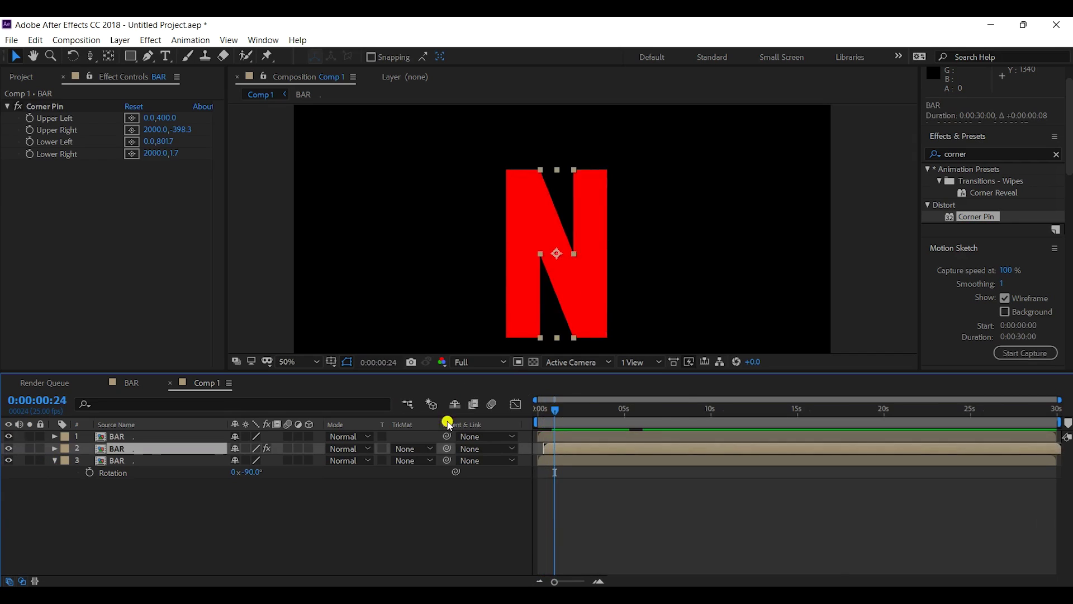
{"action": "key", "text": "r"}
{"action": "left_click_drag", "start_coordinate": [676, 412], "coordinate": [723, 414]}
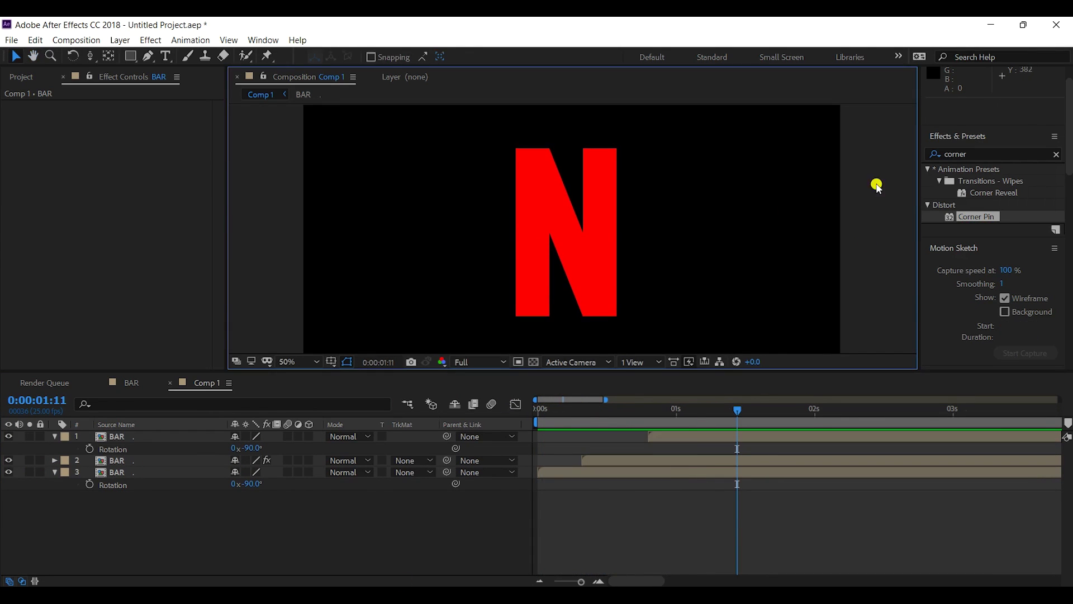
- Search the effects for "exposure" and apply the Exposure effect to the two vertical BAR layers of the N
{"action": "double_click", "coordinate": [1006, 156]}
{"action": "type", "text": "exposure"}
{"action": "left_click_drag", "start_coordinate": [975, 276], "coordinate": [112, 140]}
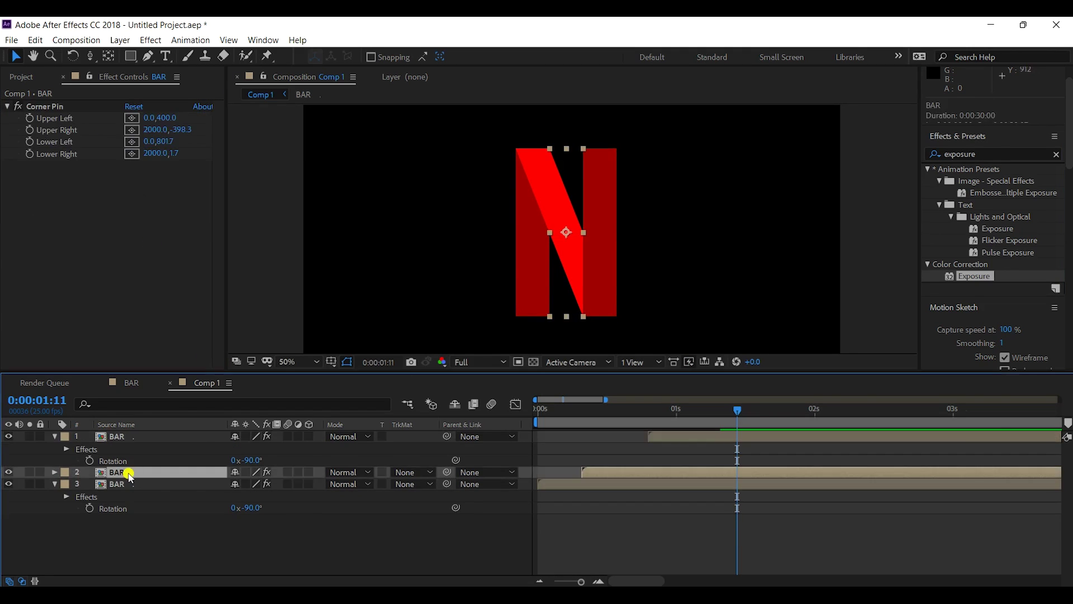
{"action": "left_click", "coordinate": [127, 437]}
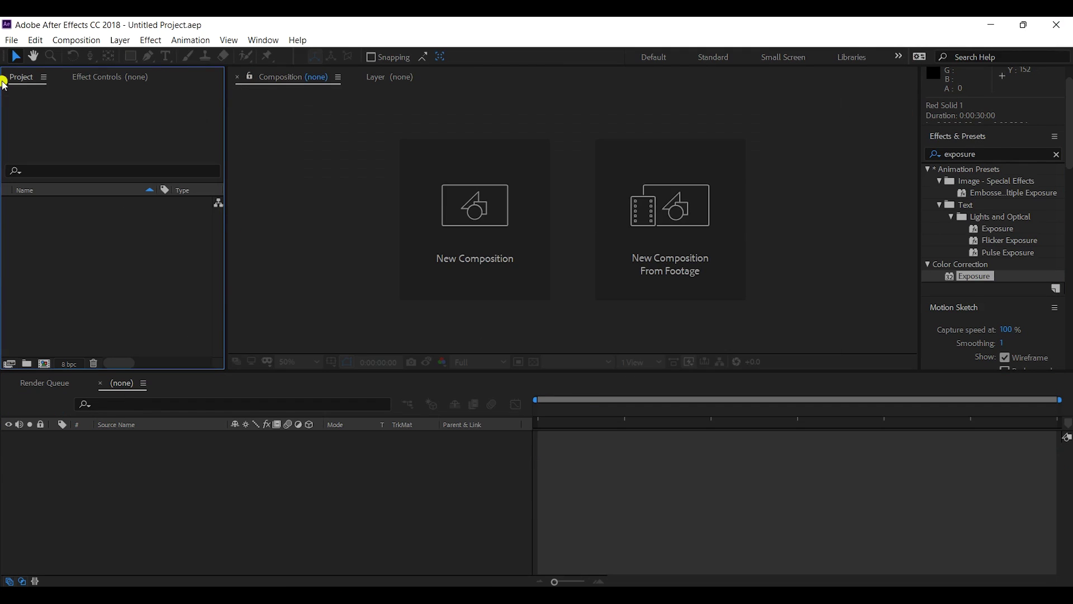
- Create a new composition named BAR, 2000 px wide and 400 px high
{"action": "left_click", "coordinate": [81, 42]}
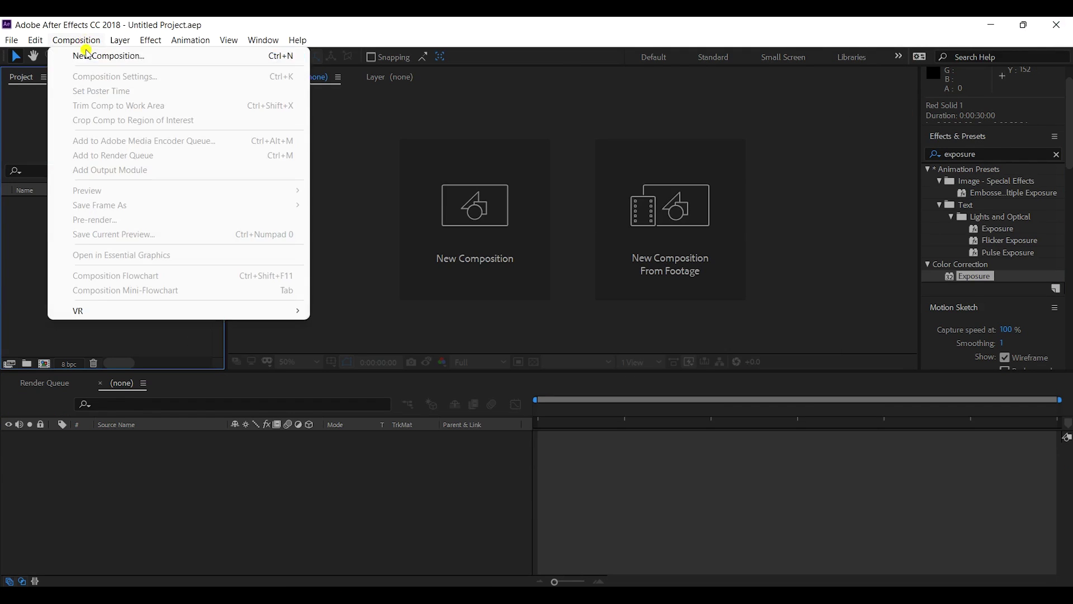
{"action": "left_click", "coordinate": [88, 53]}
{"action": "left_click", "coordinate": [463, 160]}
{"action": "left_click", "coordinate": [462, 159]}
{"action": "left_click", "coordinate": [385, 182]}
{"action": "type", "text": "2000"}
{"action": "key", "text": "Tab"}
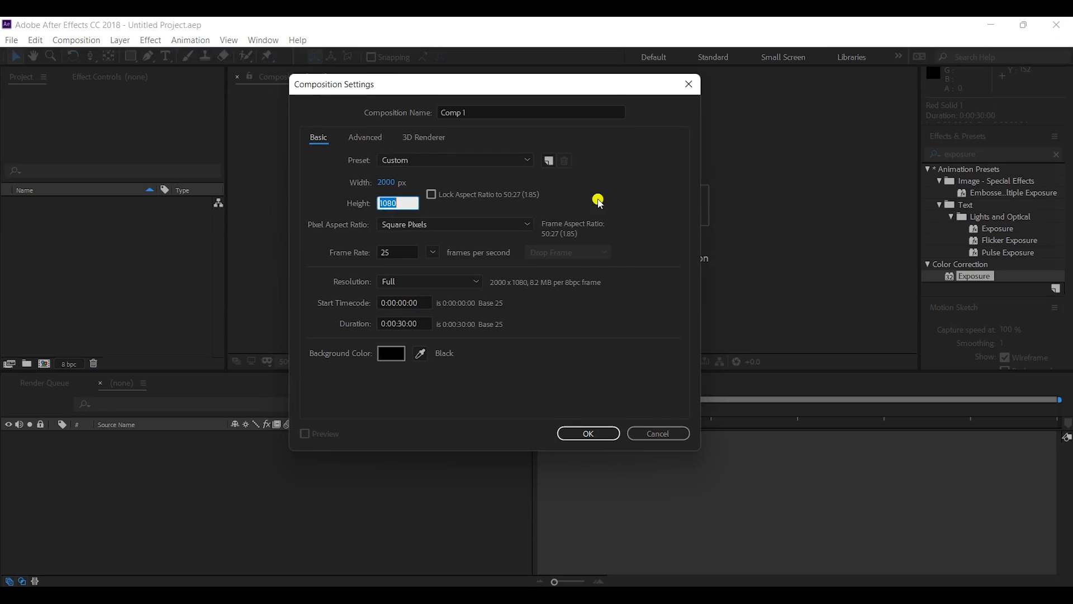
{"action": "type", "text": "400"}
{"action": "left_click", "coordinate": [435, 161]}
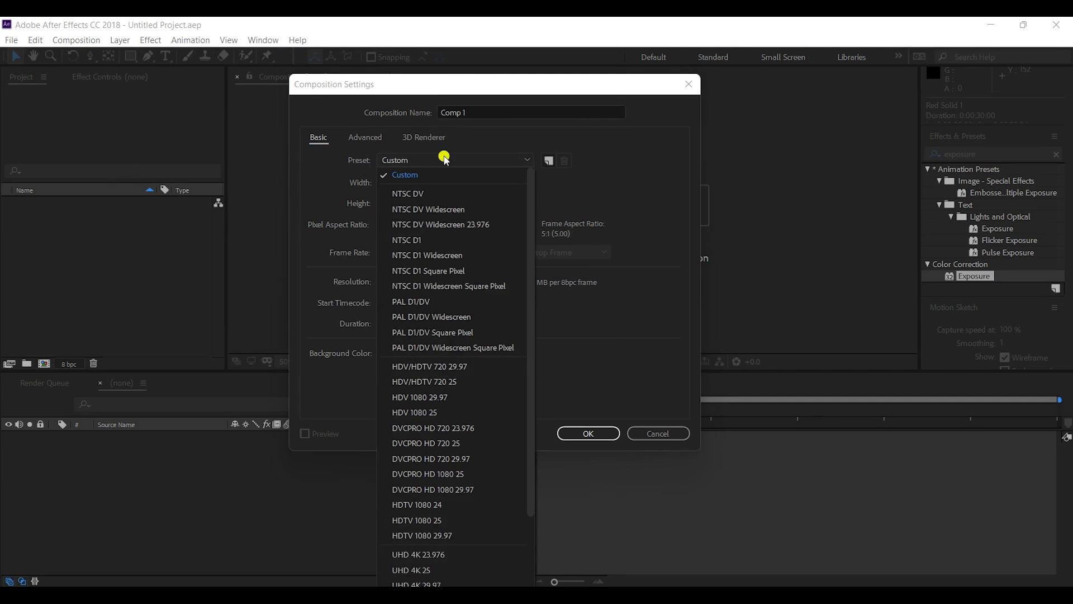
{"action": "left_click", "coordinate": [496, 111]}
{"action": "left_click", "coordinate": [588, 433]}
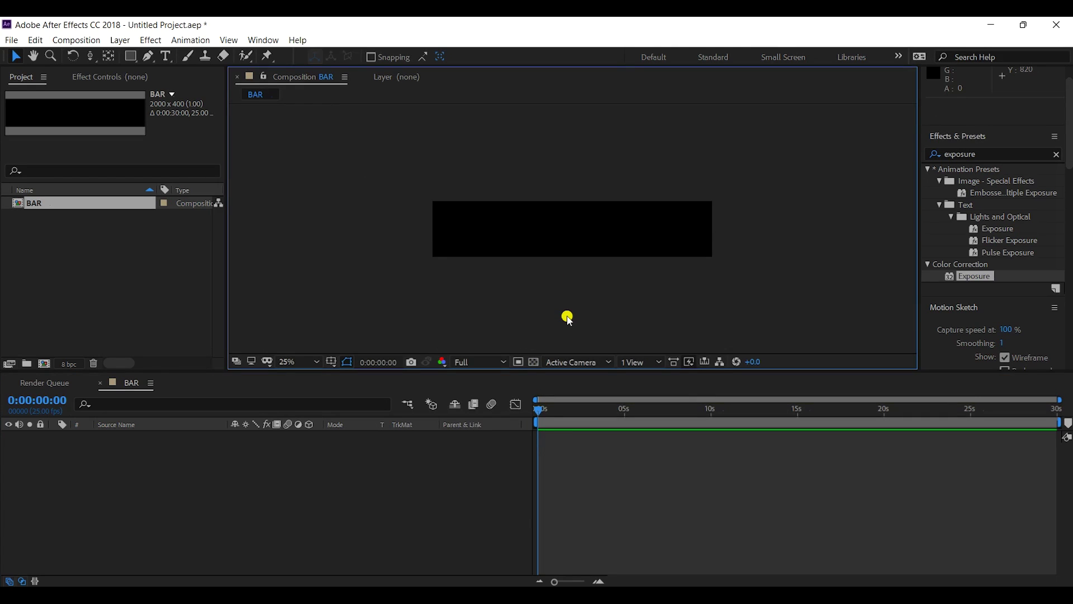
- Add a red 2000 × 400 px solid layer to the BAR composition
{"action": "key", "text": "period"}
{"action": "right_click", "coordinate": [312, 479]}
{"action": "mouse_move", "coordinate": [314, 335]}
{"action": "left_click", "coordinate": [563, 370]}
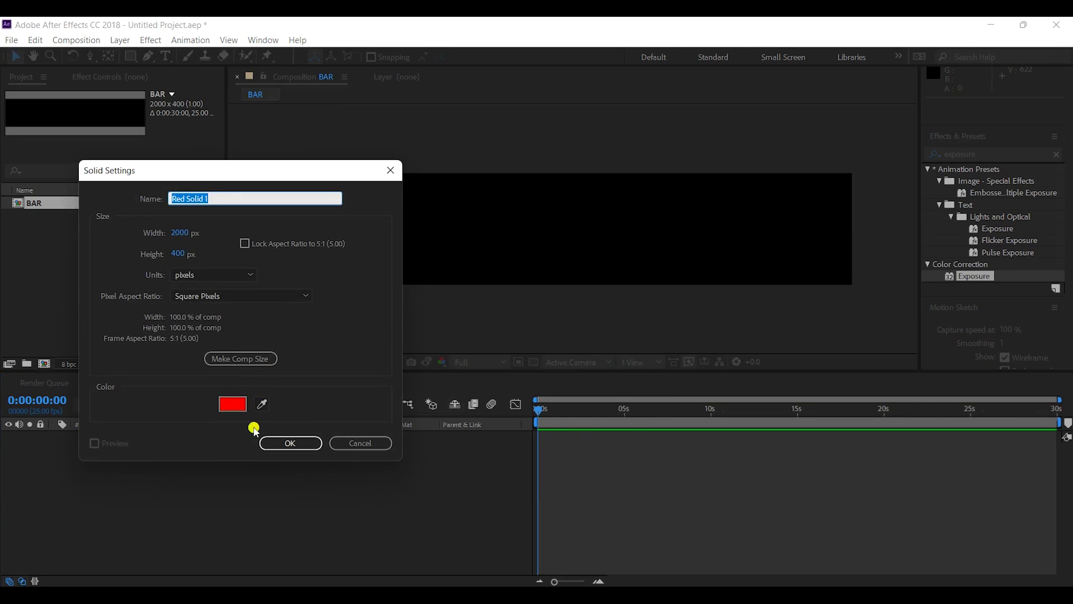
{"action": "left_click", "coordinate": [290, 443]}
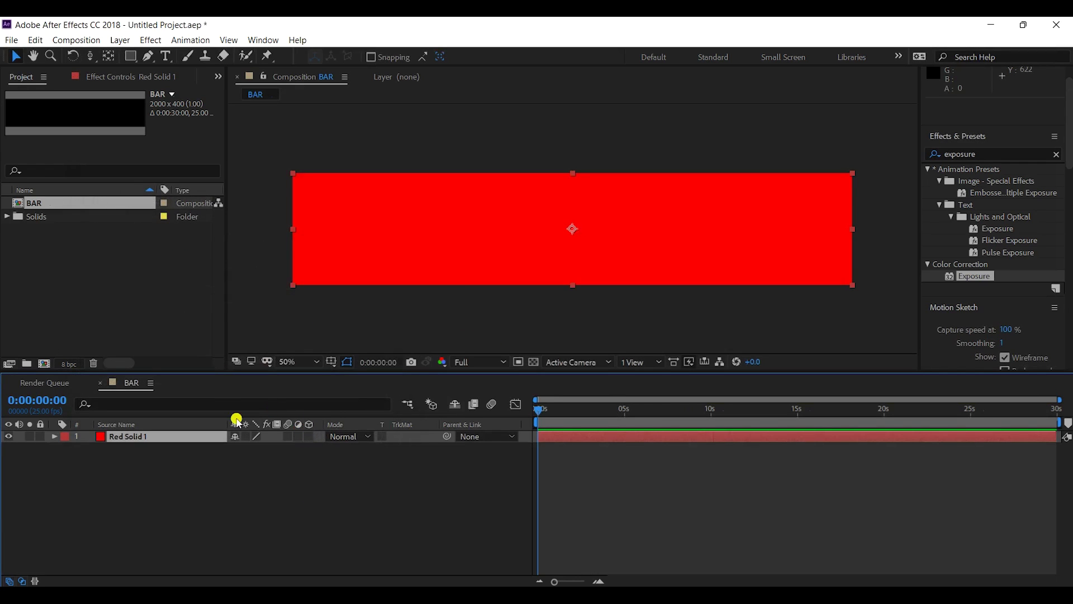
- Search the effects for "linear", apply the Linear Wipe preset to the red solid and reveal the layer's keyframes
{"action": "left_click", "coordinate": [986, 152]}
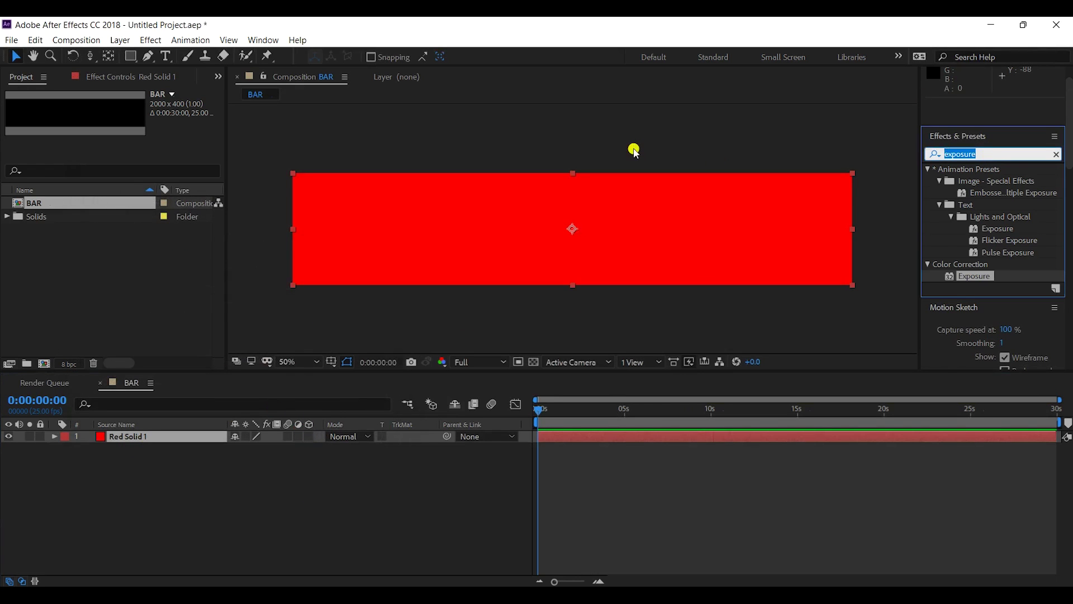
{"action": "type", "text": "linera"}
{"action": "key", "text": "BackSpace"}
{"action": "key", "text": "BackSpace"}
{"action": "type", "text": "ar"}
{"action": "left_click_drag", "start_coordinate": [1000, 197], "coordinate": [615, 436]}
{"action": "left_click", "coordinate": [580, 442]}
{"action": "key", "text": "u"}
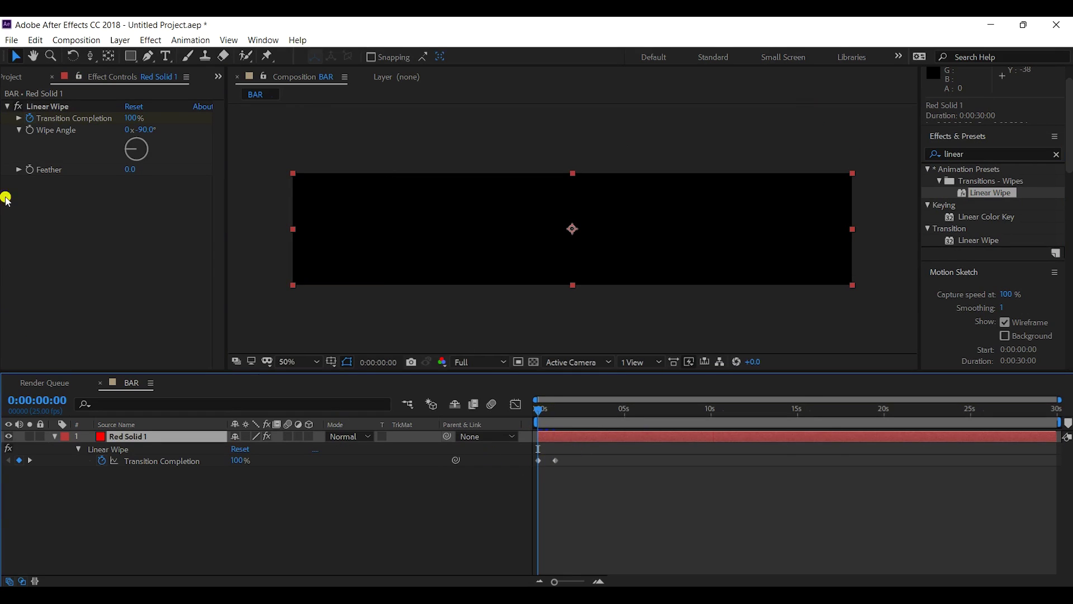
- Check the wipe along the timeline and move its second Transition Completion keyframe from the one-second mark to 0:00:00:13
{"action": "mouse_move", "coordinate": [547, 413]}
{"action": "left_mouse_down"}
{"action": "mouse_move", "coordinate": [687, 421]}
{"action": "mouse_move", "coordinate": [557, 418]}
{"action": "left_mouse_up"}
{"action": "key", "text": "="}
{"action": "key", "text": "="}
{"action": "key", "text": "="}
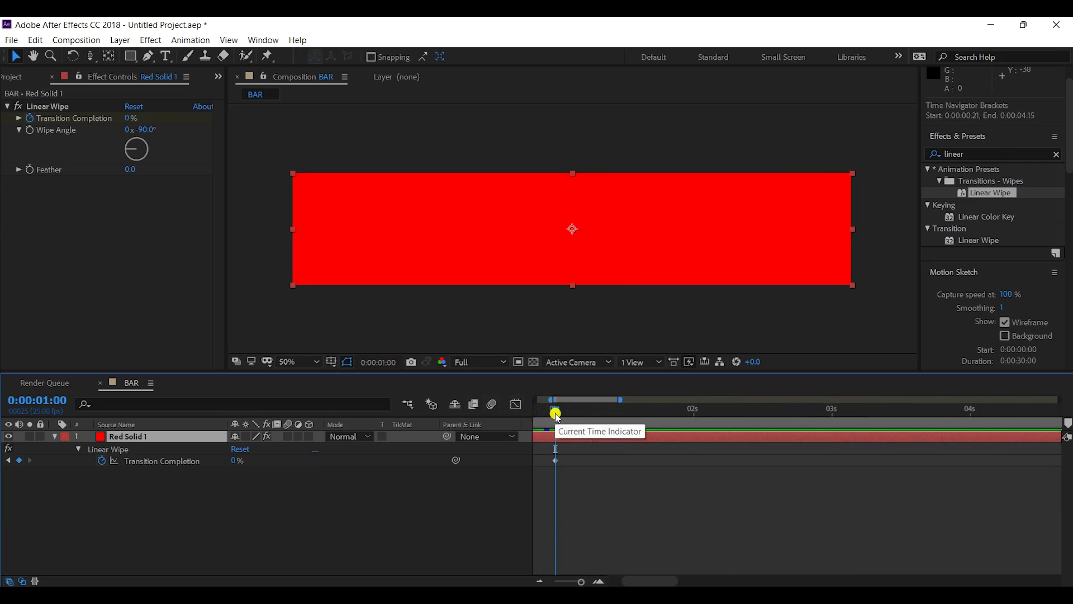
{"action": "left_click_drag", "start_coordinate": [558, 412], "coordinate": [461, 423]}
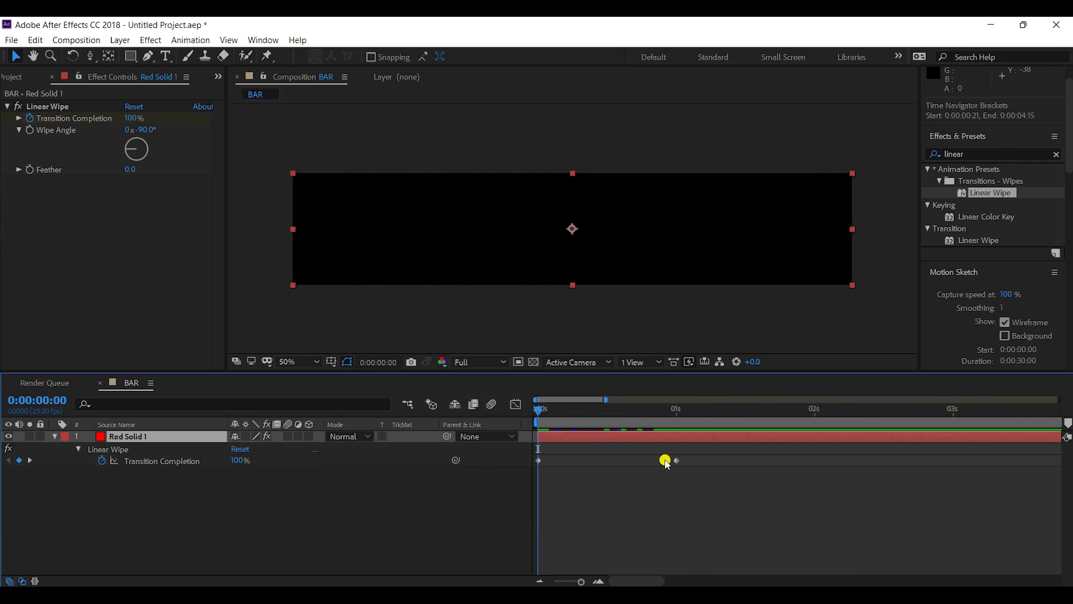
{"action": "left_click_drag", "start_coordinate": [675, 460], "coordinate": [609, 465]}
- Add two Transition Completion keyframes between 5 and 6 seconds so the red solid wipes out again
{"action": "scroll", "coordinate": [608, 465], "scroll_direction": "down", "scroll_amount": 3}
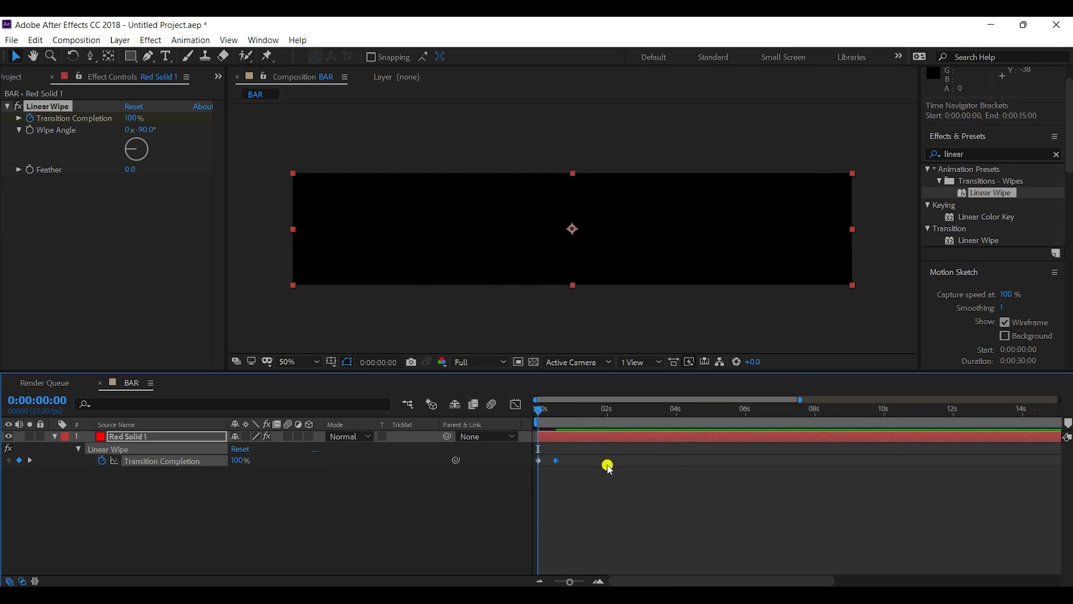
{"action": "left_click_drag", "start_coordinate": [691, 413], "coordinate": [761, 412]}
{"action": "scroll", "coordinate": [713, 413], "scroll_direction": "up", "scroll_amount": 2}
{"action": "left_click_drag", "start_coordinate": [130, 118], "coordinate": [168, 118]}
{"action": "left_click_drag", "start_coordinate": [537, 409], "coordinate": [917, 412]}
- Set the Linear Wipe feather to 1000 and preview the soft-edged wipe along the timeline
{"action": "left_click_drag", "start_coordinate": [129, 169], "coordinate": [162, 183]}
{"action": "left_click", "coordinate": [129, 170]}
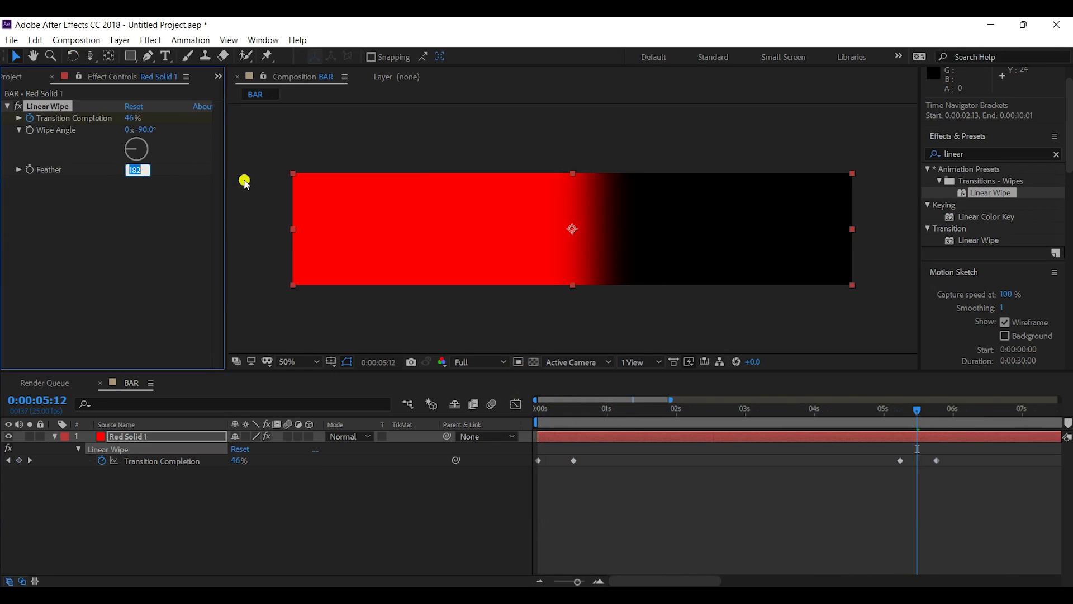
{"action": "type", "text": "1000"}
{"action": "key", "text": "Return"}
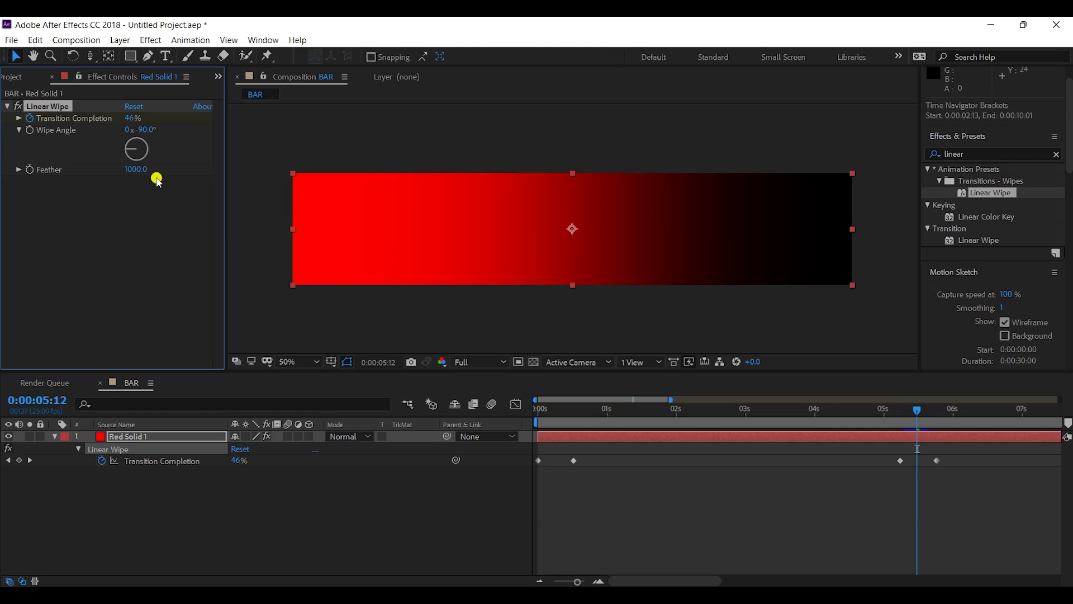
{"action": "left_click_drag", "start_coordinate": [546, 411], "coordinate": [743, 413]}
- Search the effects for "block dissol" and apply the Block Dissolve effect to the red solid
{"action": "key", "text": "ctrl+d"}
{"action": "left_click", "coordinate": [973, 153]}
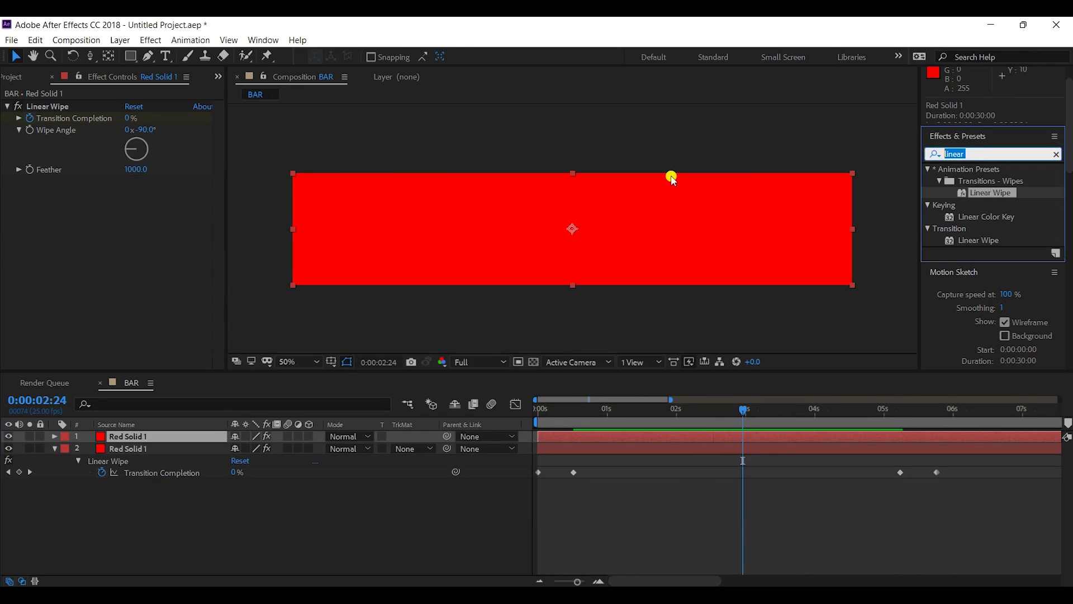
{"action": "type", "text": "block d"}
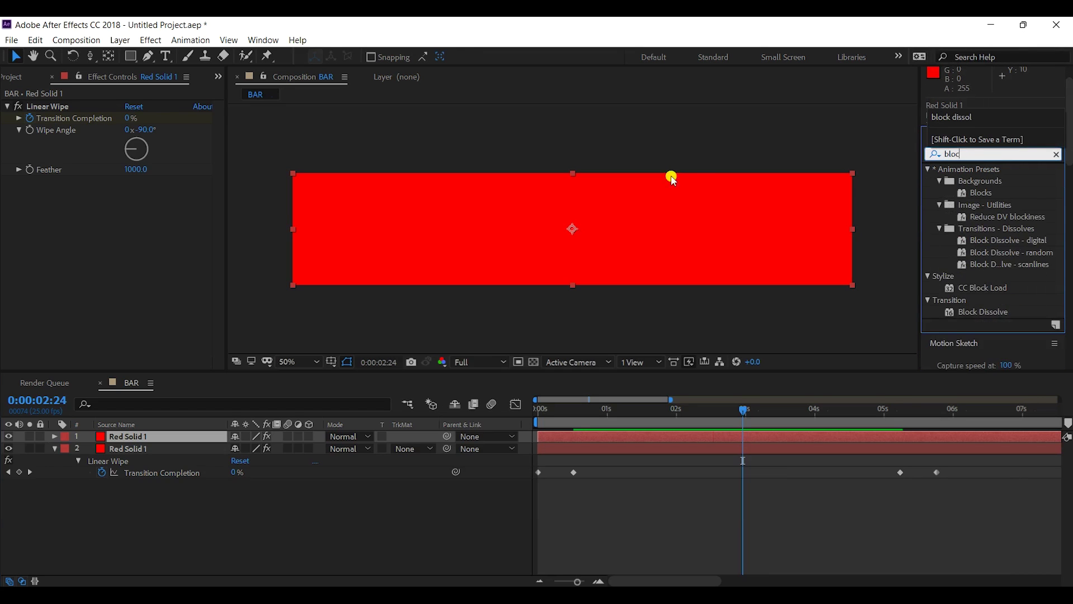
{"action": "type", "text": "issol"}
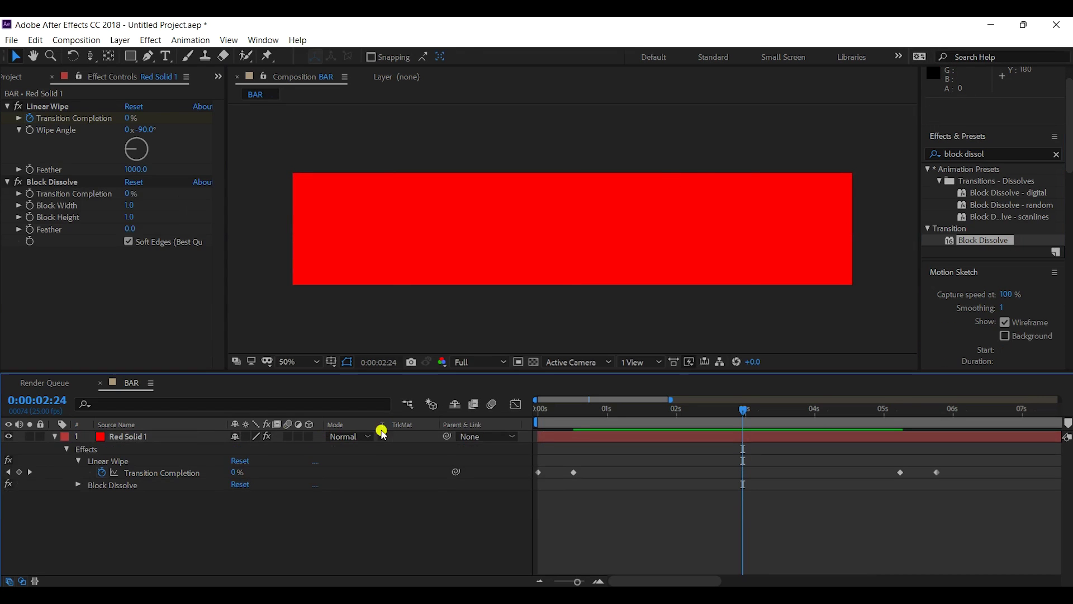
{"action": "left_click", "coordinate": [567, 436]}
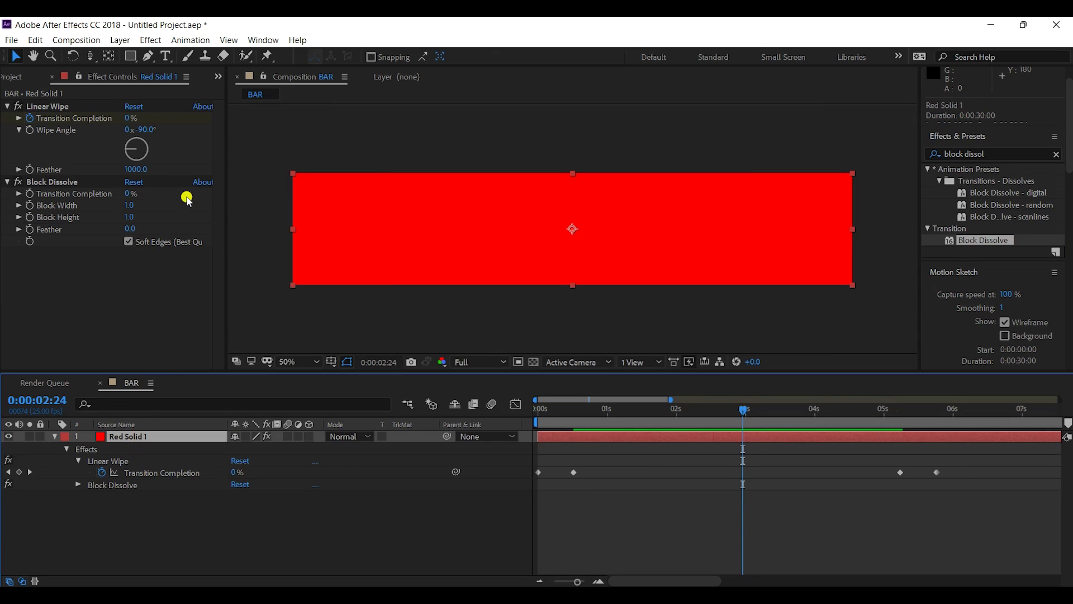
- Set Block Dissolve's Transition Completion to 75%, Block Width to 2500 and Block Height to 5, and preview the streaks
{"action": "left_click", "coordinate": [128, 193]}
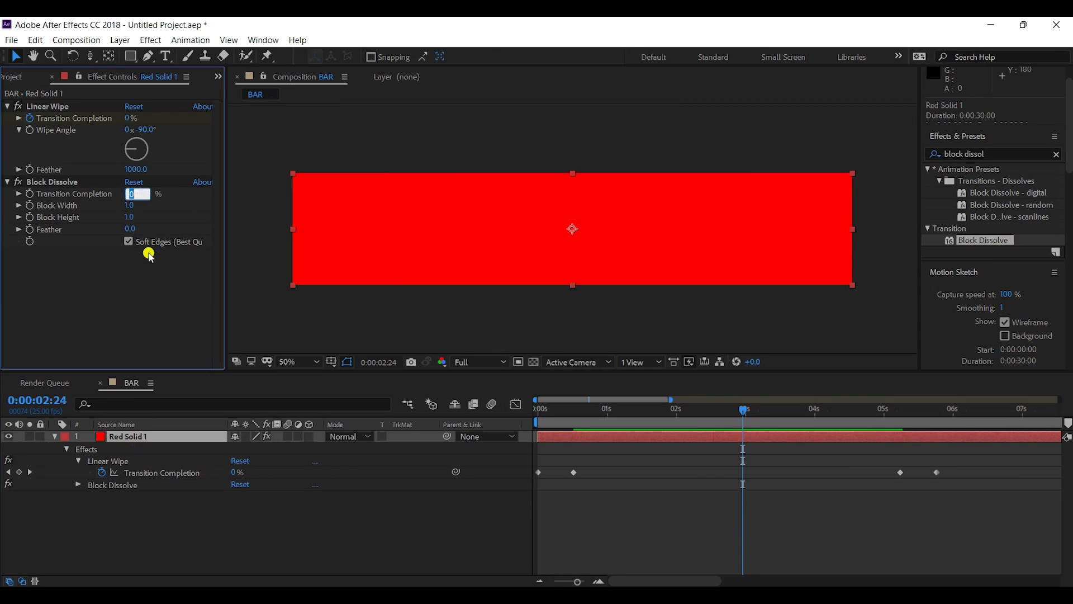
{"action": "left_click", "coordinate": [173, 301]}
{"action": "left_click_drag", "start_coordinate": [129, 194], "coordinate": [157, 194]}
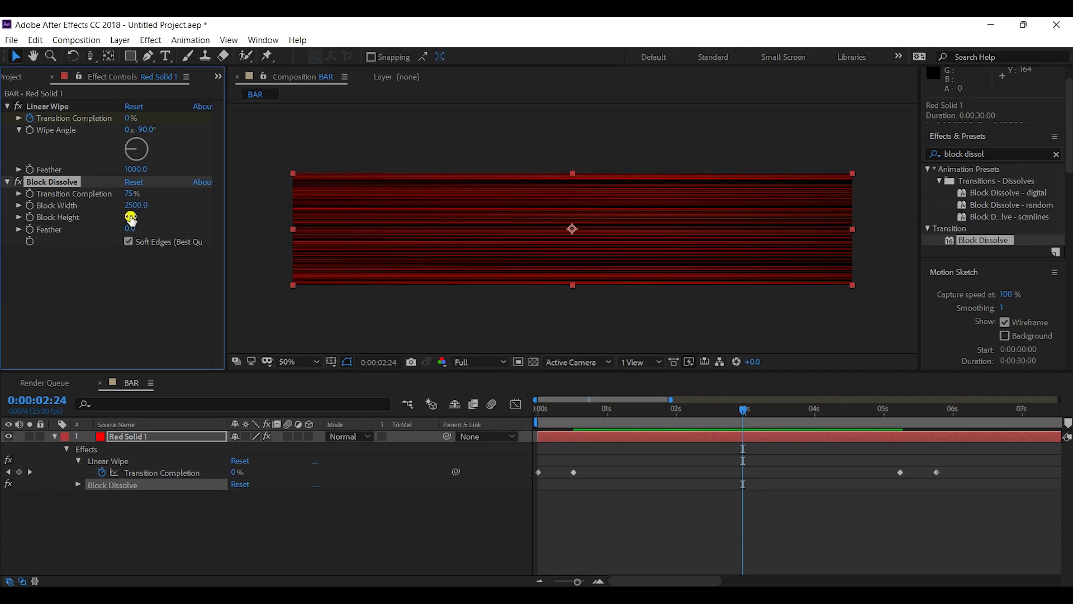
{"action": "left_click", "coordinate": [130, 217]}
{"action": "type", "text": "5"}
{"action": "key", "text": "Return"}
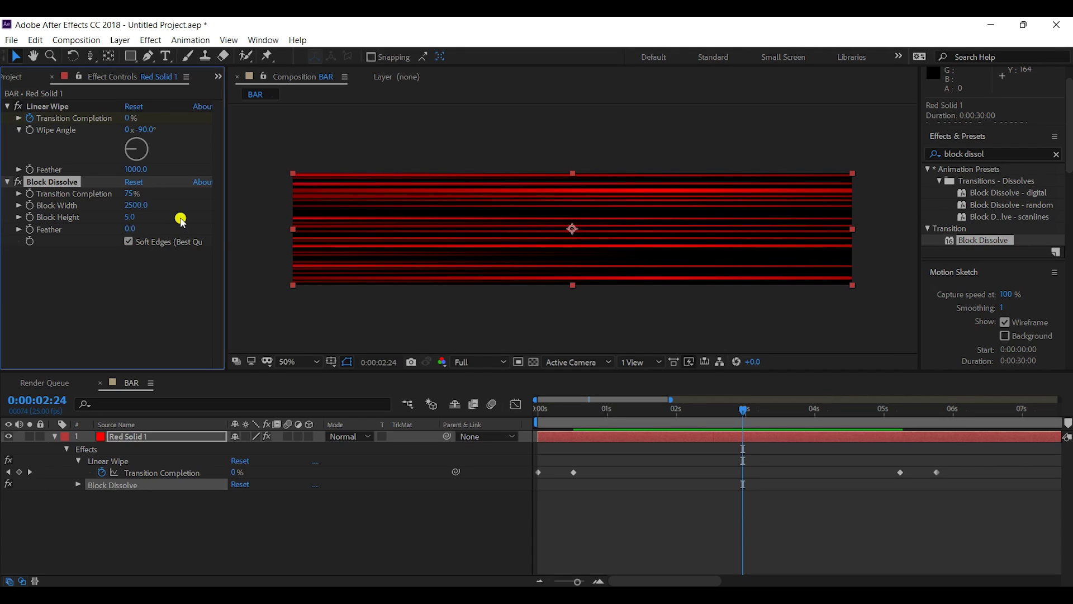
{"action": "left_click_drag", "start_coordinate": [565, 415], "coordinate": [723, 412]}
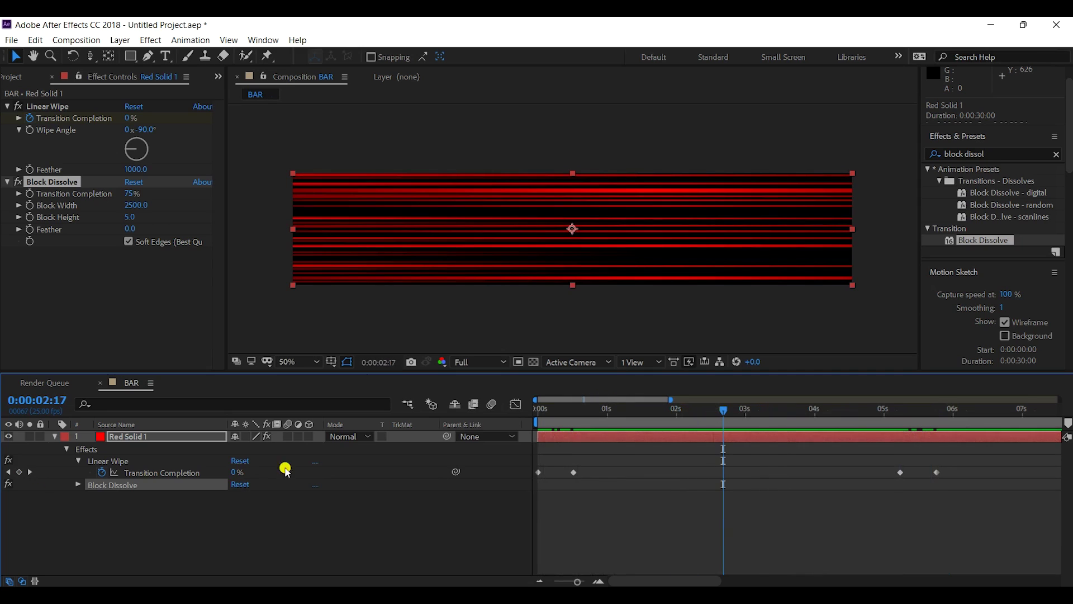
- Duplicate the red solid layer with its effects and select the upper copy
{"action": "left_click", "coordinate": [127, 543]}
{"action": "left_click", "coordinate": [135, 439]}
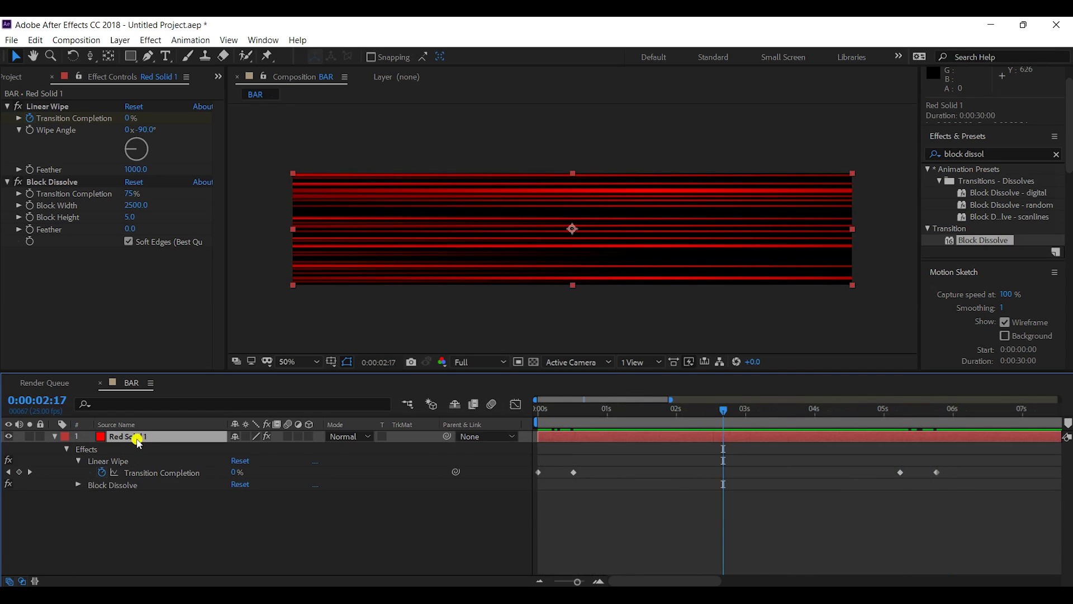
{"action": "key", "text": "ctrl+d"}
{"action": "left_click", "coordinate": [106, 306]}
{"action": "left_click", "coordinate": [1010, 153]}
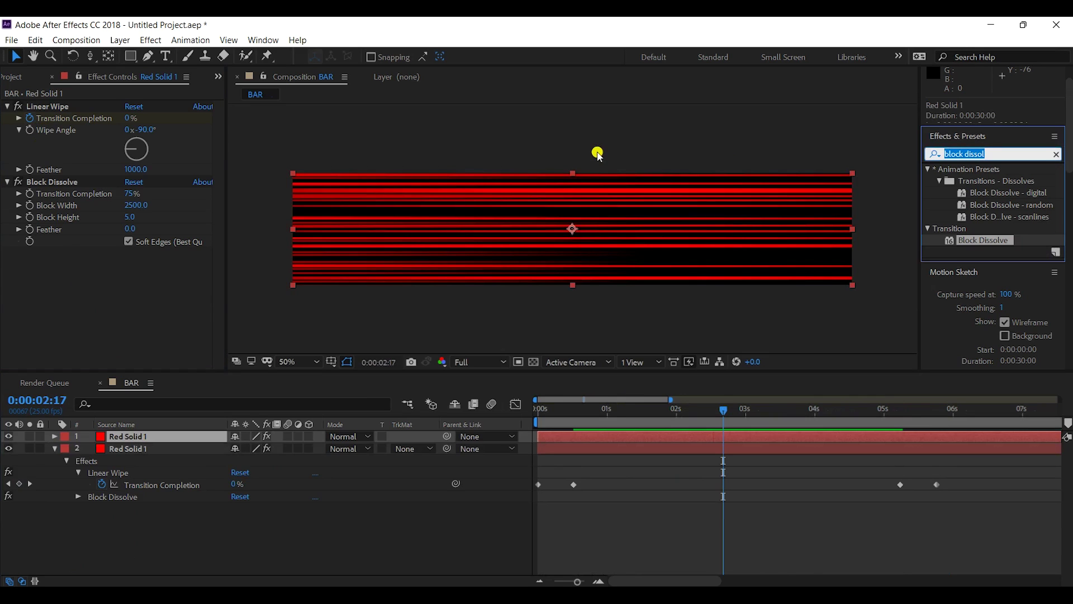
{"action": "left_click", "coordinate": [134, 448]}
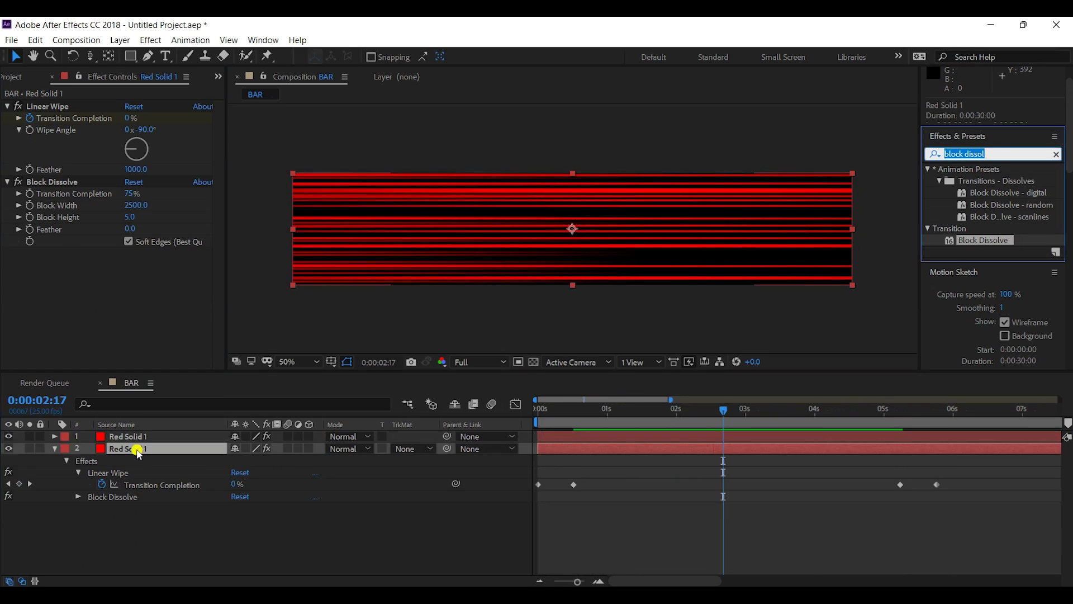
{"action": "left_click", "coordinate": [138, 436]}
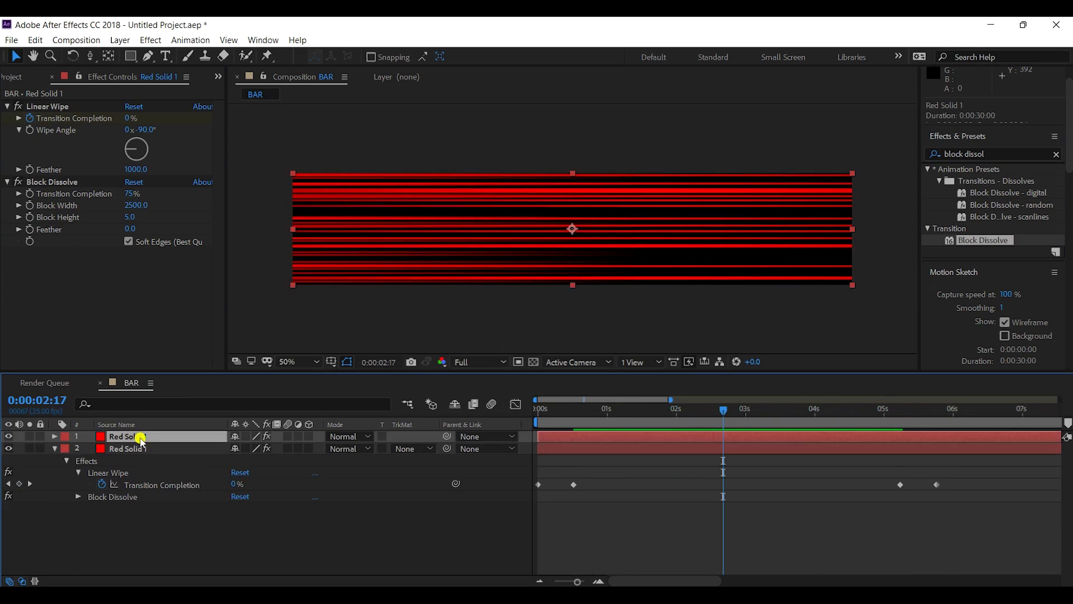
- Apply the Fill effect to the upper solid copy and change its fill colour to orange
{"action": "left_click", "coordinate": [995, 154]}
{"action": "type", "text": "fill"}
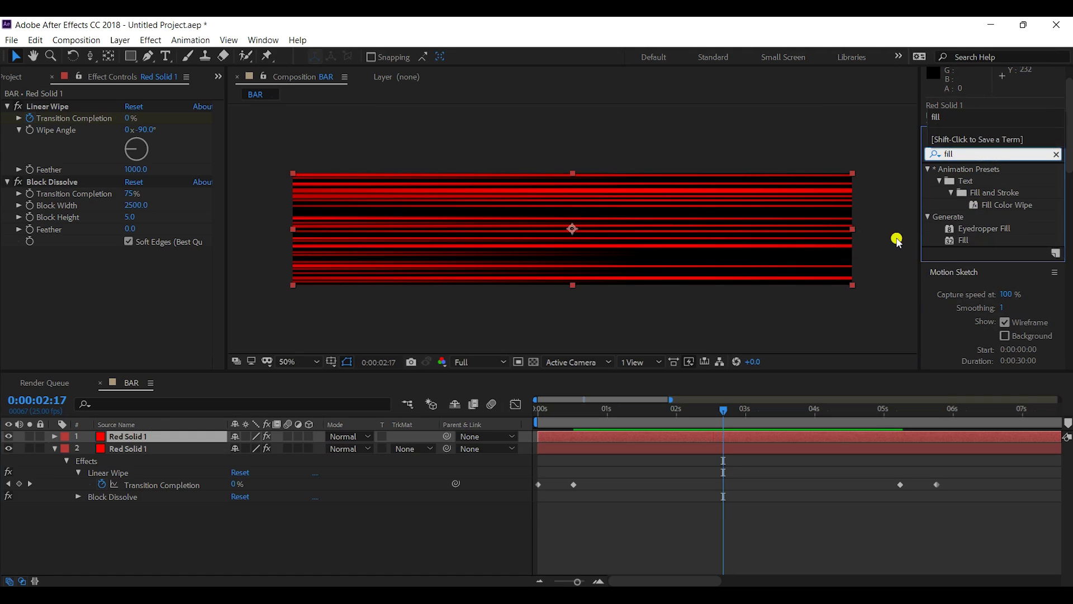
{"action": "left_click_drag", "start_coordinate": [962, 244], "coordinate": [139, 326]}
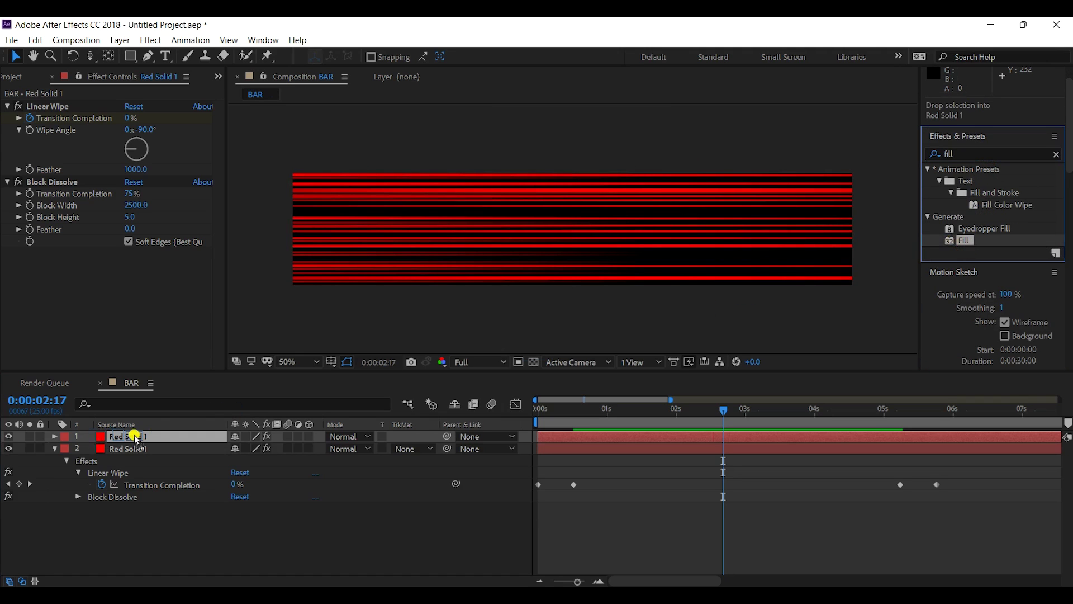
{"action": "left_click", "coordinate": [132, 289]}
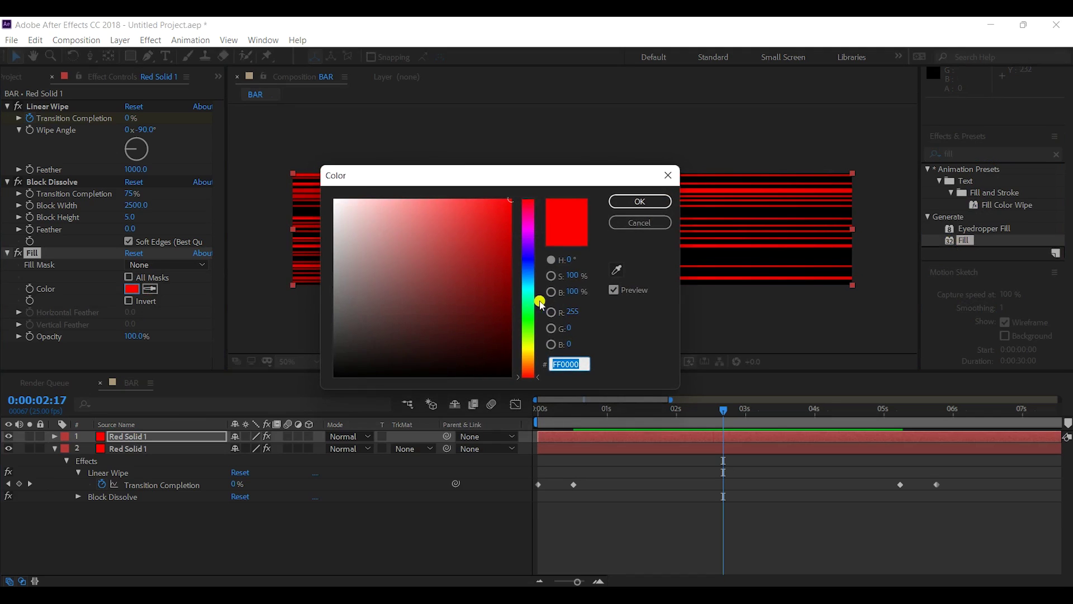
{"action": "mouse_move", "coordinate": [536, 378]}
{"action": "left_mouse_down"}
{"action": "mouse_move", "coordinate": [535, 348]}
{"action": "mouse_move", "coordinate": [535, 362]}
{"action": "left_mouse_up"}
{"action": "key", "text": "Return"}
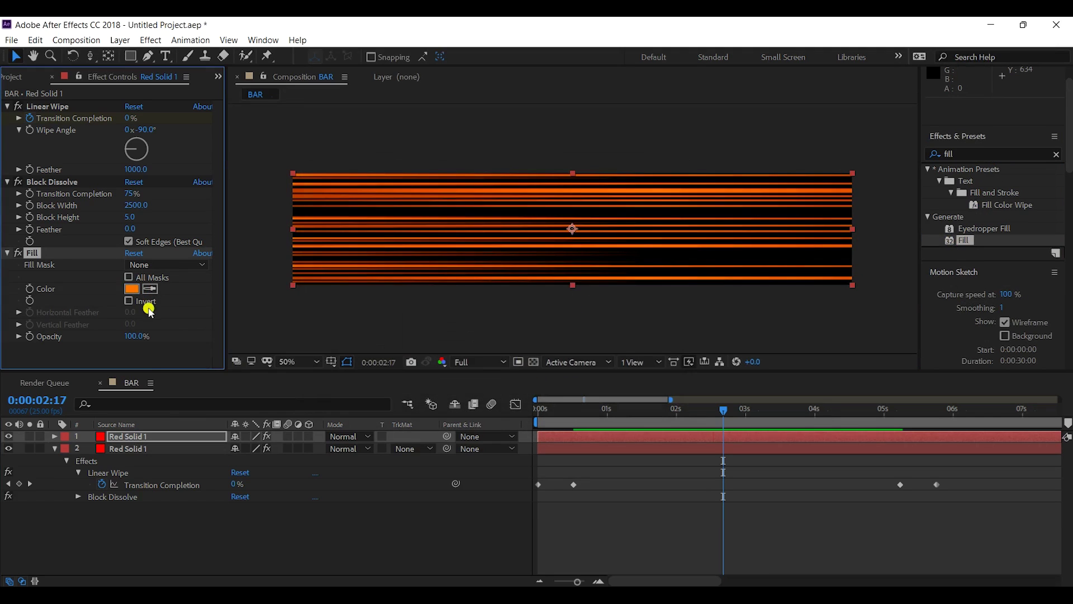
- Set the orange solid's Block Dissolve to 90% Transition Completion and Block Height 3, and preview the streaks along the timeline
{"action": "left_click", "coordinate": [131, 195]}
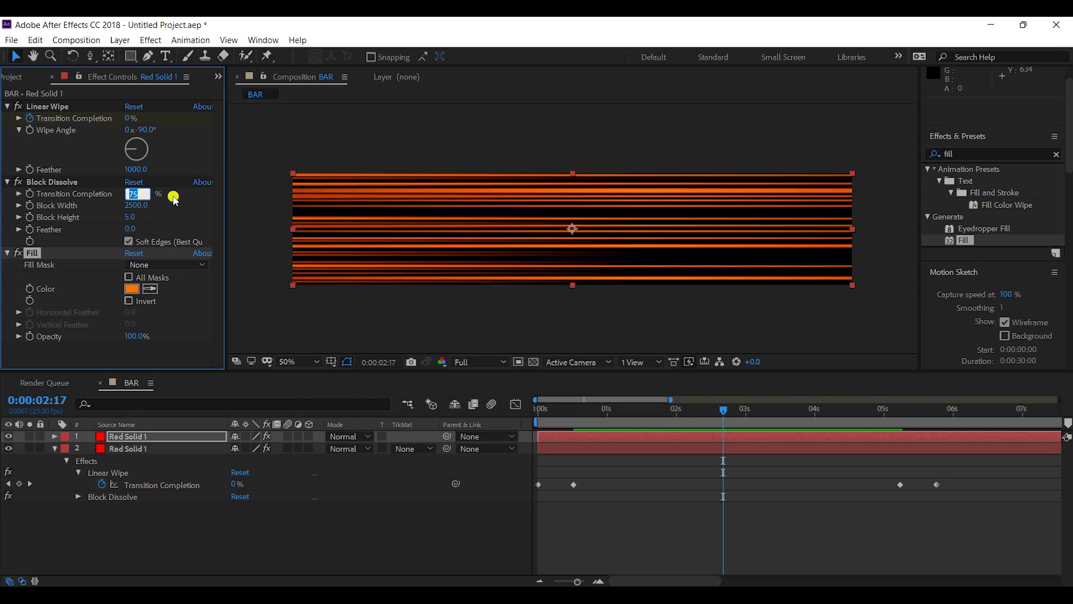
{"action": "key", "text": "Return"}
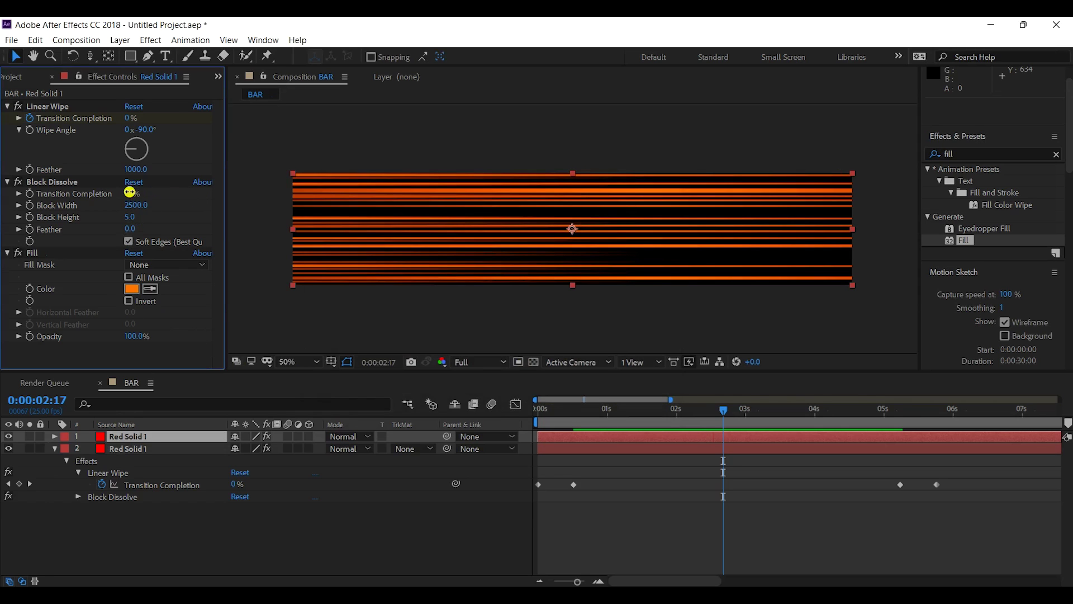
{"action": "left_click_drag", "start_coordinate": [130, 193], "coordinate": [134, 193]}
{"action": "left_click", "coordinate": [130, 193]}
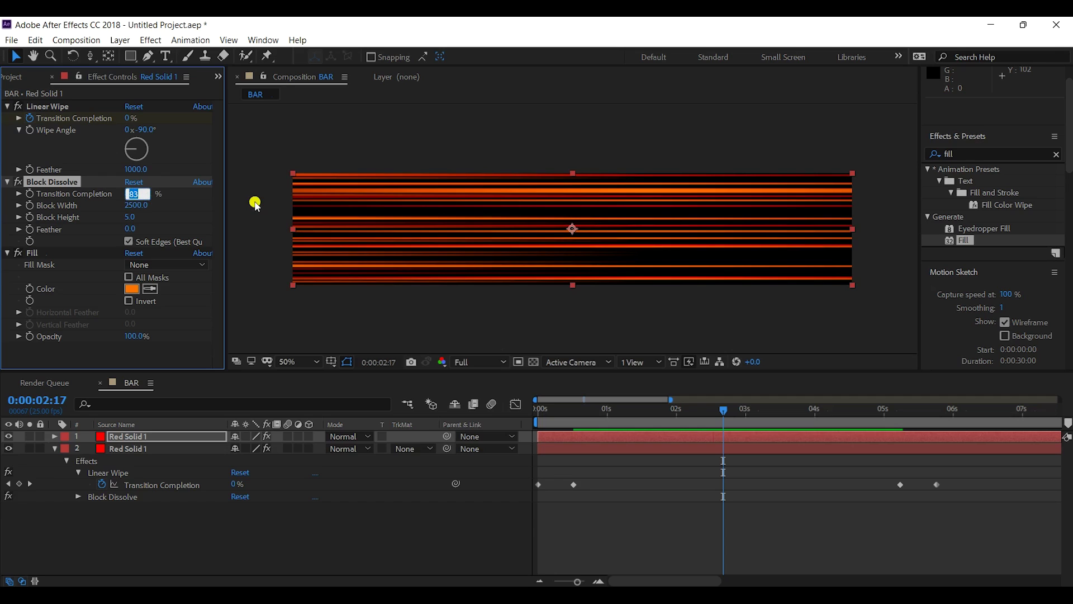
{"action": "type", "text": "90"}
{"action": "left_click", "coordinate": [255, 202]}
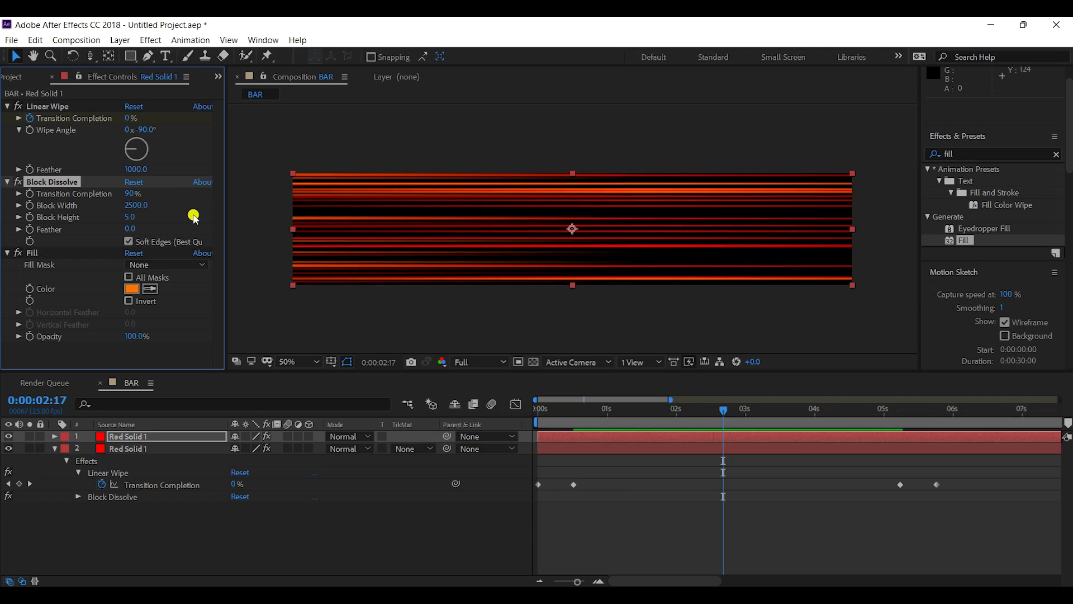
{"action": "left_click", "coordinate": [139, 221]}
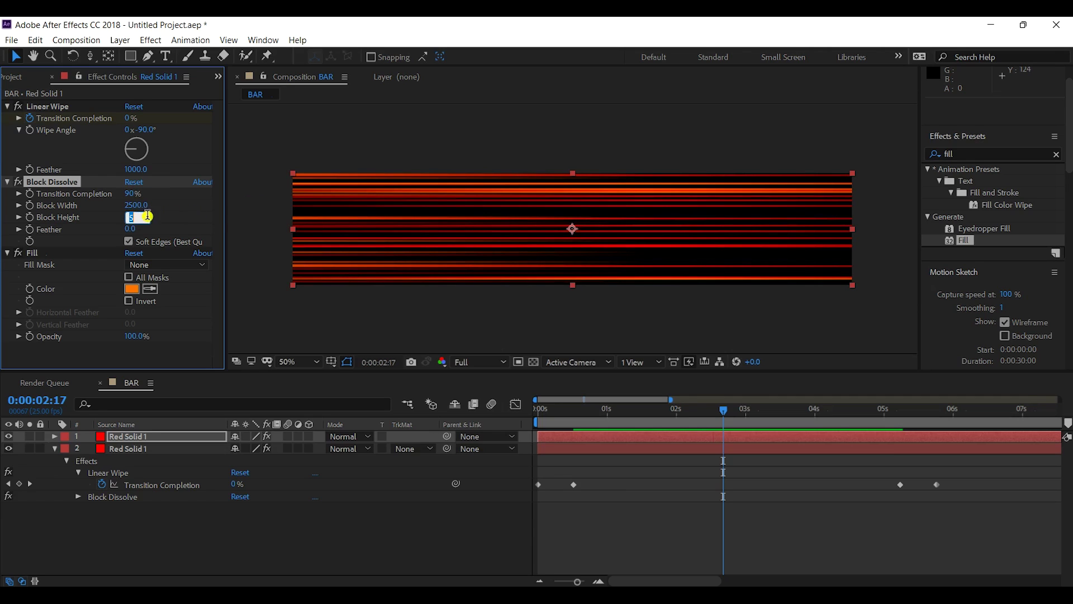
{"action": "left_click", "coordinate": [217, 218]}
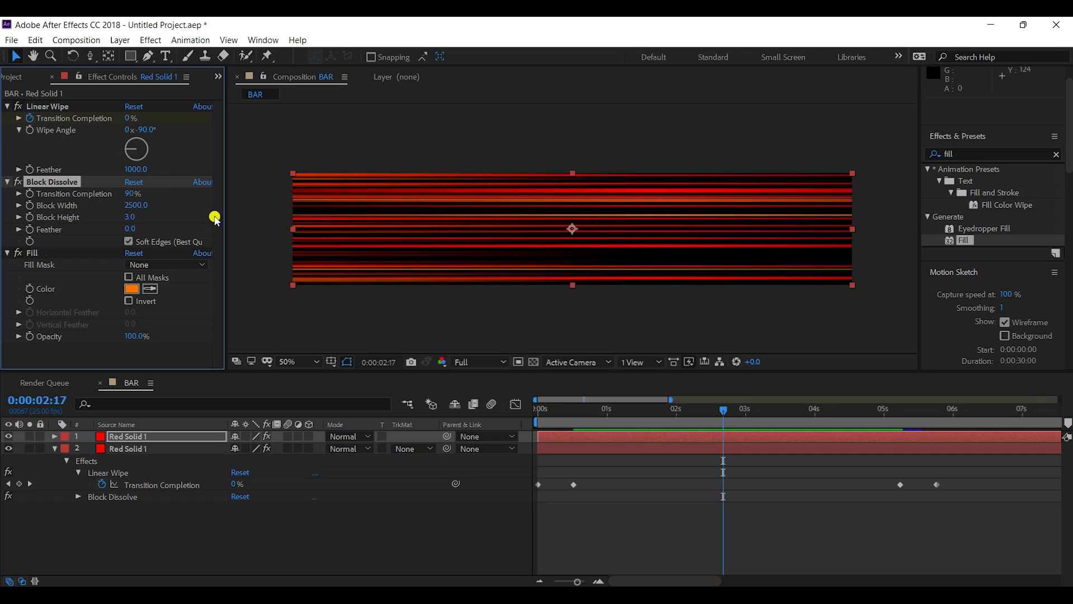
{"action": "left_click", "coordinate": [536, 404]}
{"action": "left_click_drag", "start_coordinate": [535, 404], "coordinate": [632, 411]}
- Duplicate the orange solid layer and remove the Block Dissolve effect from the new top copy
{"action": "left_click", "coordinate": [152, 519]}
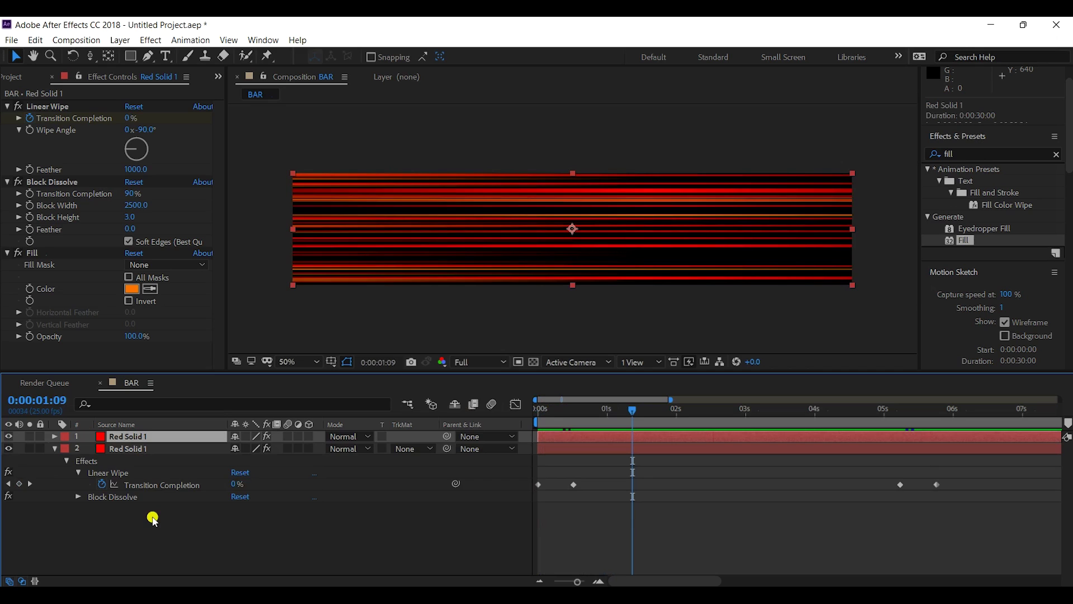
{"action": "key", "text": "ctrl+d"}
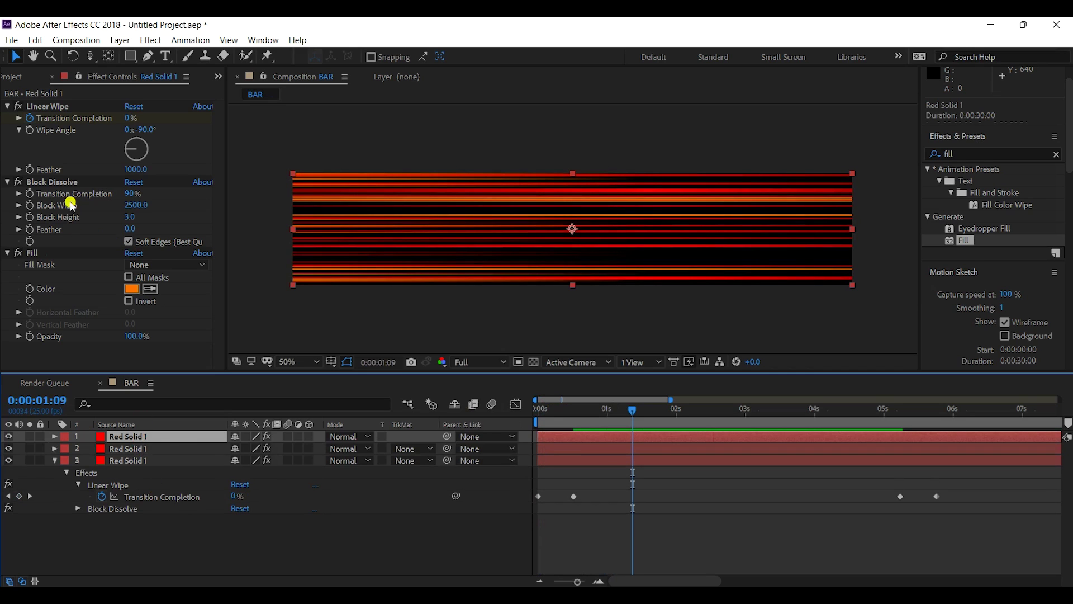
{"action": "left_click", "coordinate": [68, 182]}
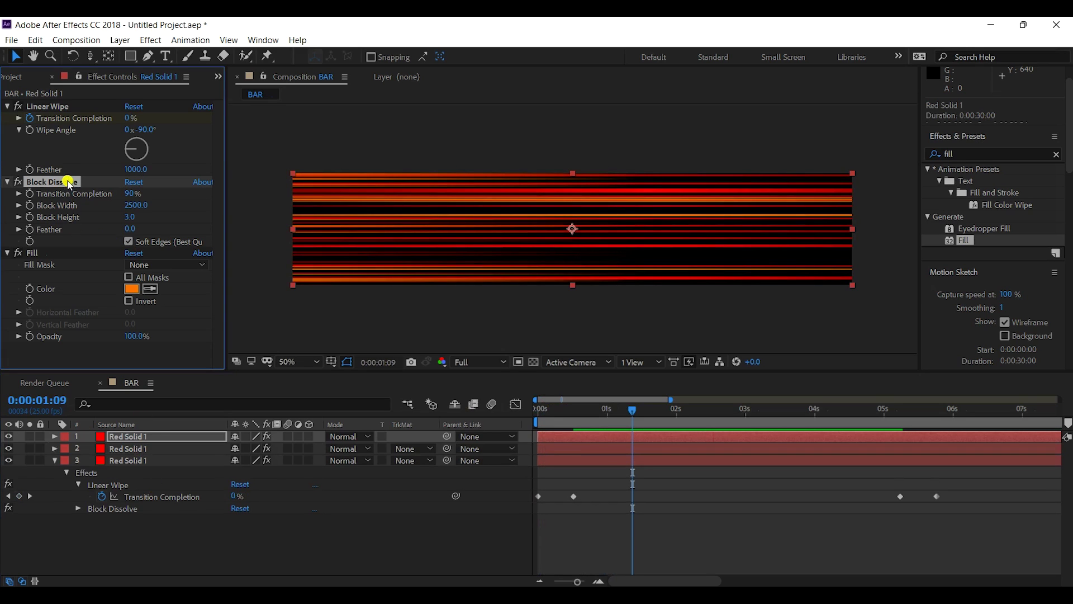
{"action": "key", "text": "Delete"}
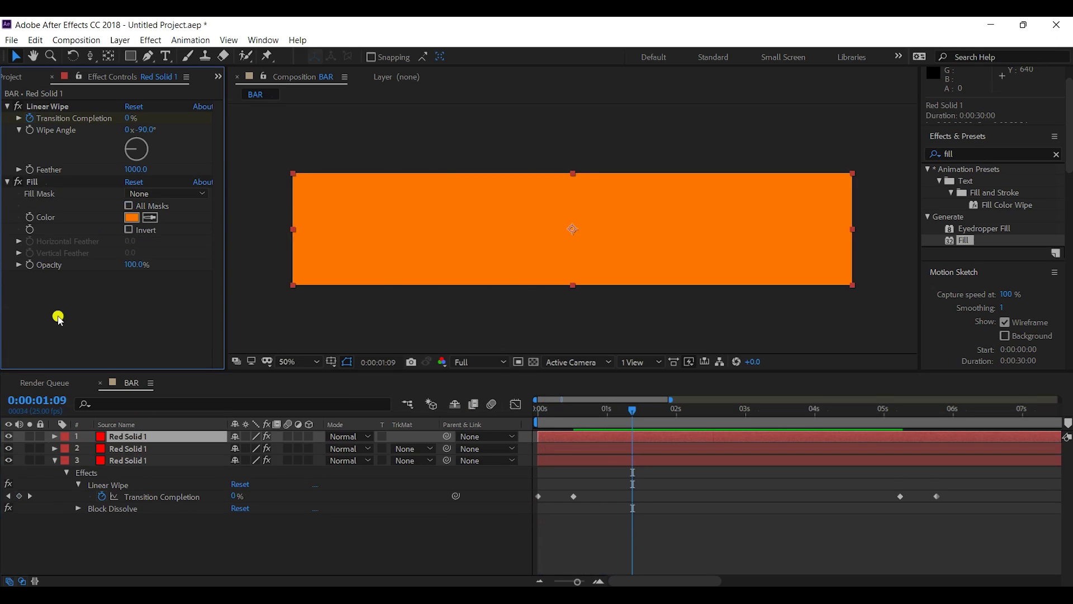
- Change the Fill colour of the top solid copy to pure red
{"action": "left_click", "coordinate": [132, 217]}
{"action": "left_click", "coordinate": [644, 222]}
{"action": "left_click", "coordinate": [137, 219]}
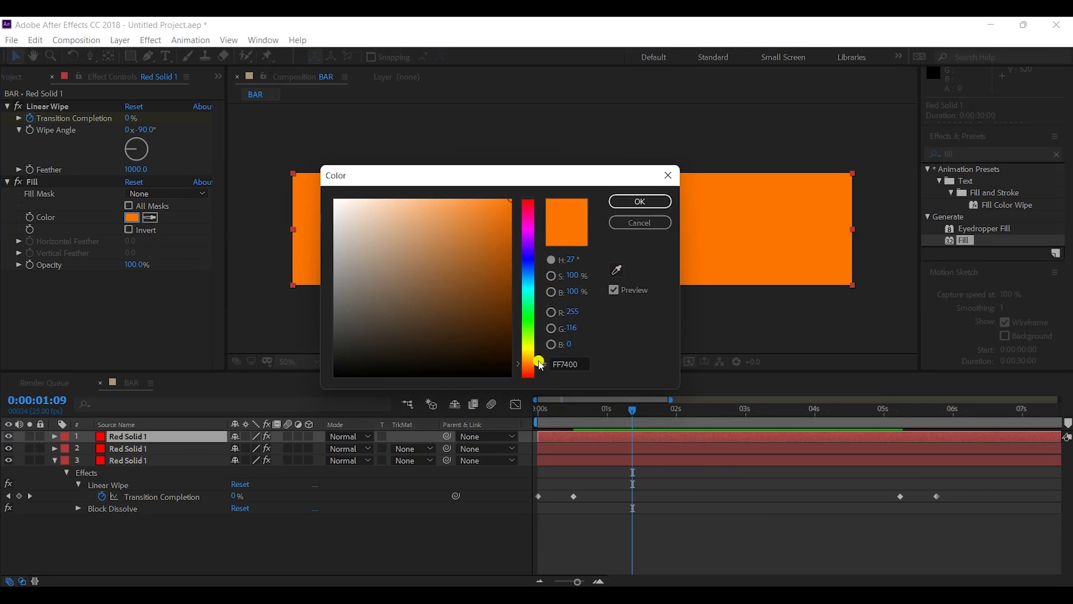
{"action": "left_click_drag", "start_coordinate": [540, 365], "coordinate": [538, 377]}
{"action": "left_click", "coordinate": [640, 201]}
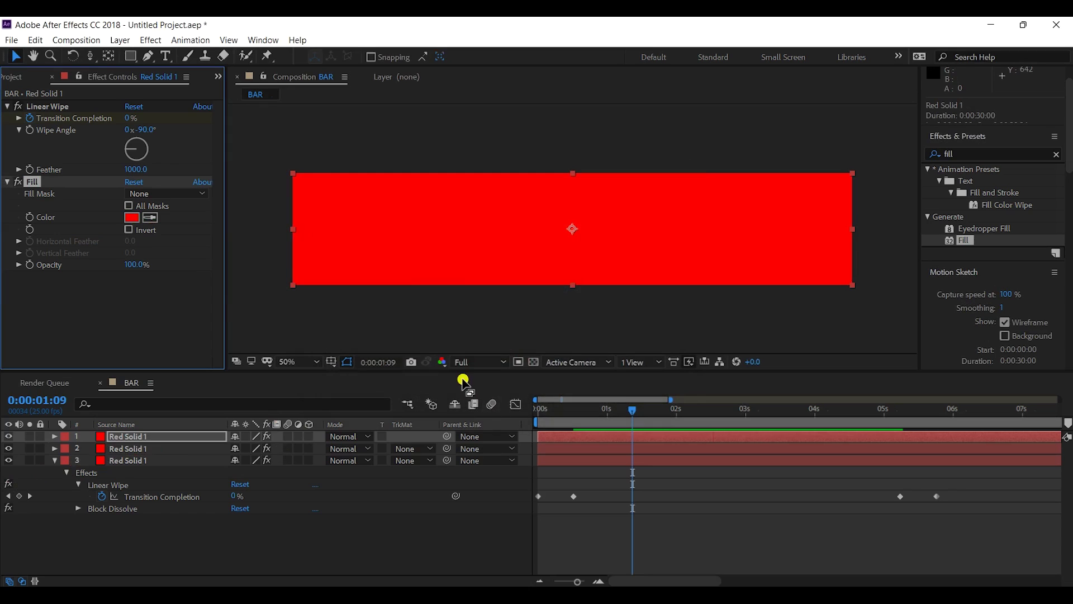
- Compare the two upper solid layers and preview the combined wipe through the BAR timeline
{"action": "left_click", "coordinate": [145, 437]}
{"action": "left_click_drag", "start_coordinate": [575, 412], "coordinate": [543, 412]}
{"action": "left_click", "coordinate": [120, 450]}
{"action": "left_click", "coordinate": [118, 438]}
{"action": "left_click", "coordinate": [119, 449]}
{"action": "left_click", "coordinate": [118, 438]}
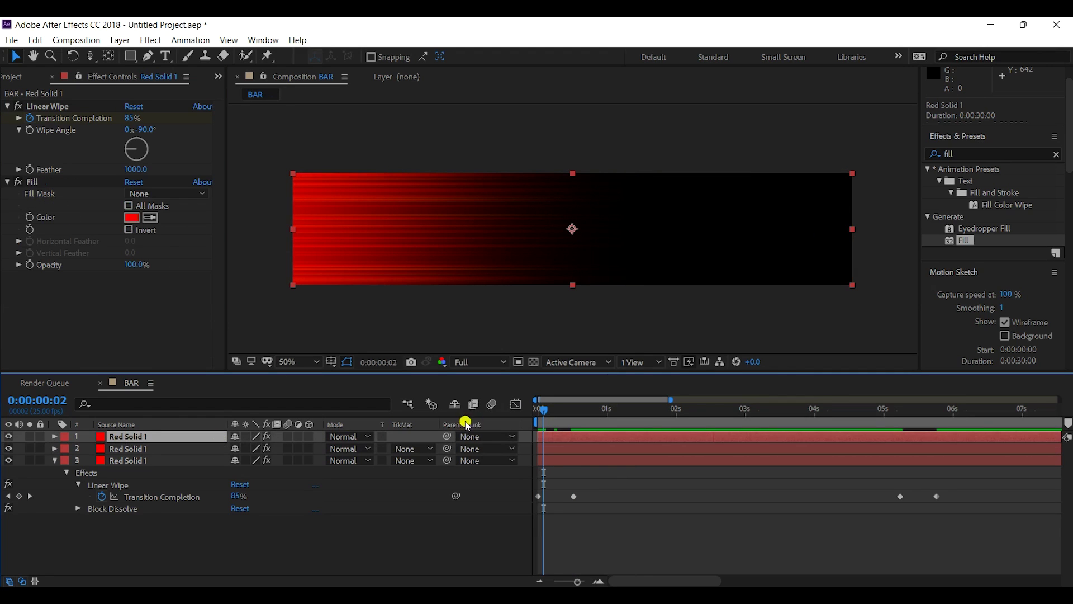
{"action": "left_click_drag", "start_coordinate": [549, 415], "coordinate": [939, 409]}
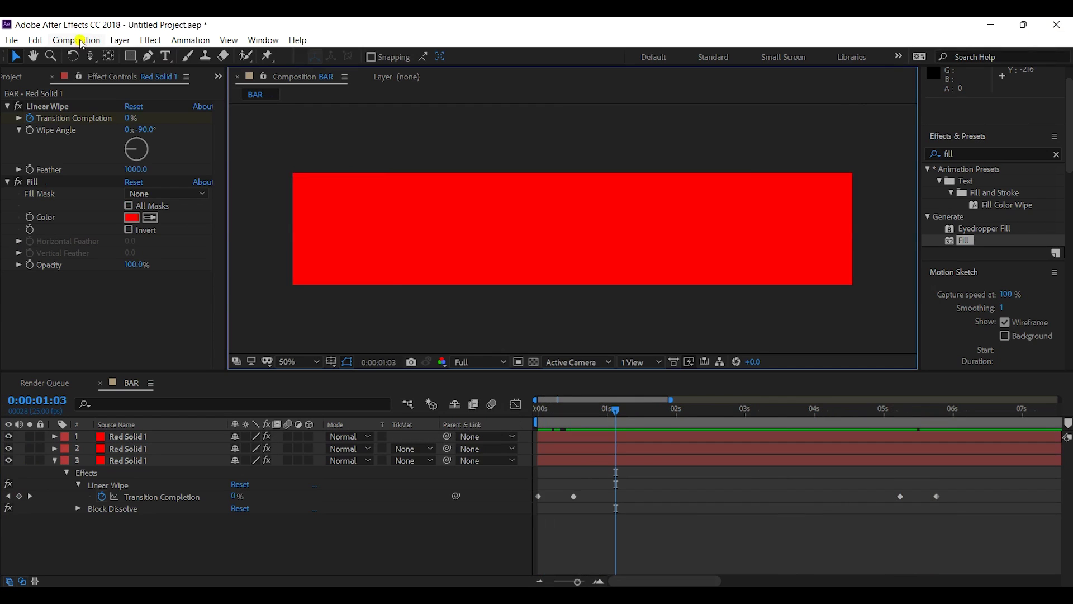
- Create a new 1920 x 1080, 25 fps composition named Comp 1 using a preset
{"action": "left_click", "coordinate": [76, 40]}
{"action": "left_click", "coordinate": [89, 55]}
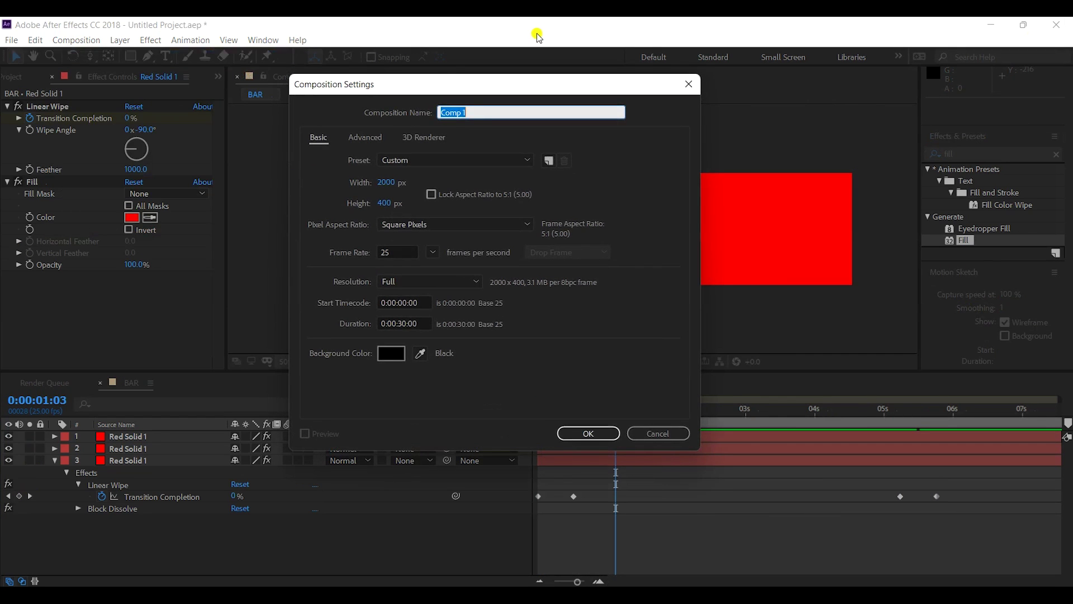
{"action": "left_click", "coordinate": [427, 159]}
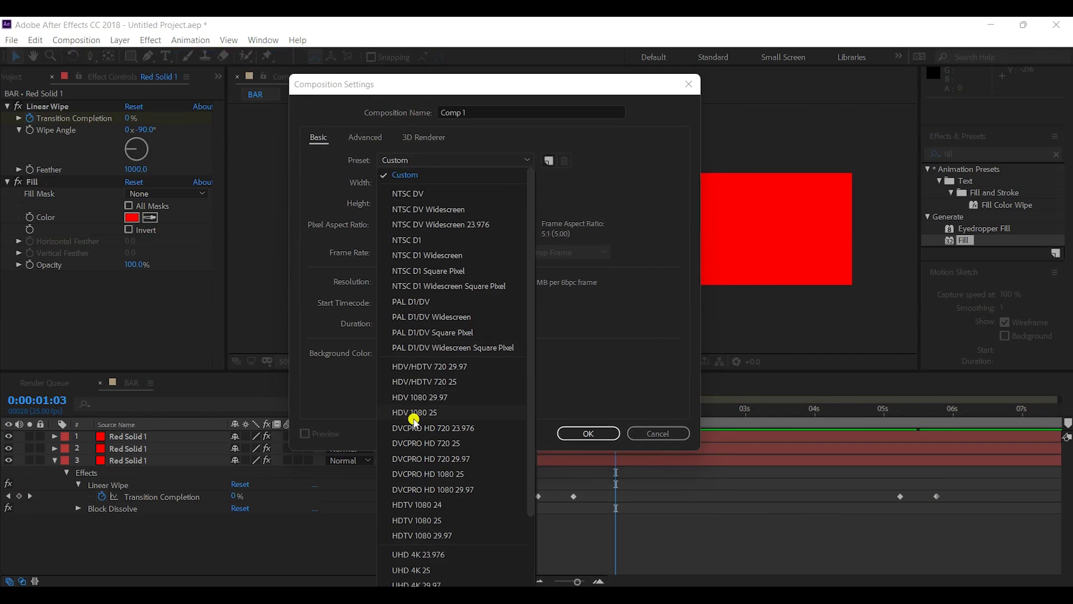
{"action": "left_click_drag", "start_coordinate": [529, 429], "coordinate": [530, 498]}
{"action": "left_click", "coordinate": [440, 435]}
{"action": "left_click", "coordinate": [588, 433]}
{"action": "left_click", "coordinate": [868, 239]}
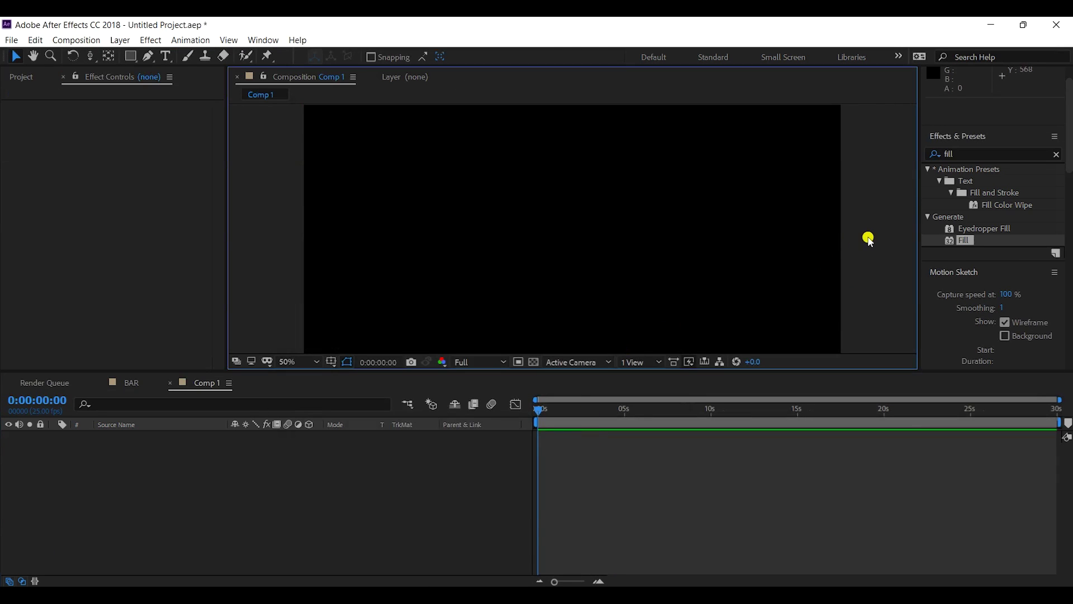
{"action": "key", "text": "comma"}
- Add the BAR composition as a layer in Comp 1
{"action": "left_click", "coordinate": [22, 77]}
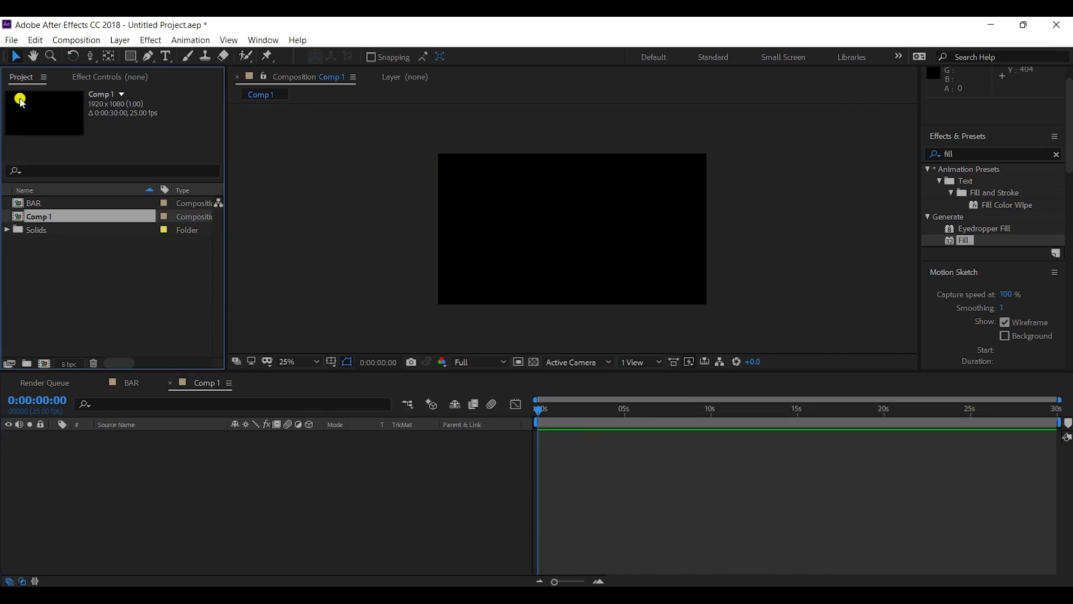
{"action": "left_click", "coordinate": [42, 258]}
{"action": "mouse_move", "coordinate": [30, 205]}
{"action": "left_mouse_down"}
{"action": "mouse_move", "coordinate": [36, 234]}
{"action": "mouse_move", "coordinate": [36, 217]}
{"action": "left_mouse_up"}
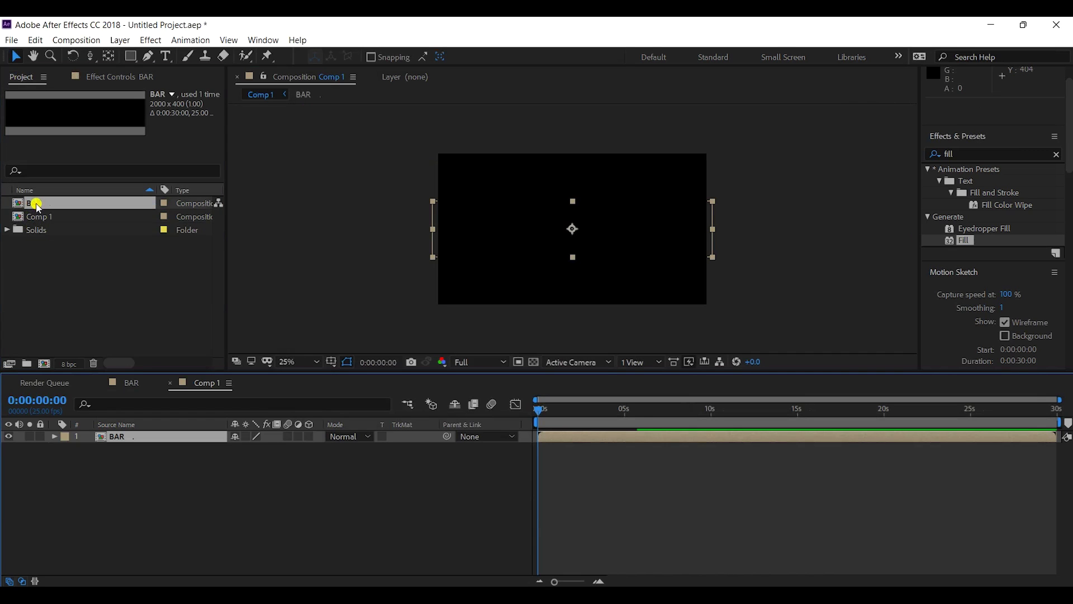
{"action": "left_click", "coordinate": [239, 496]}
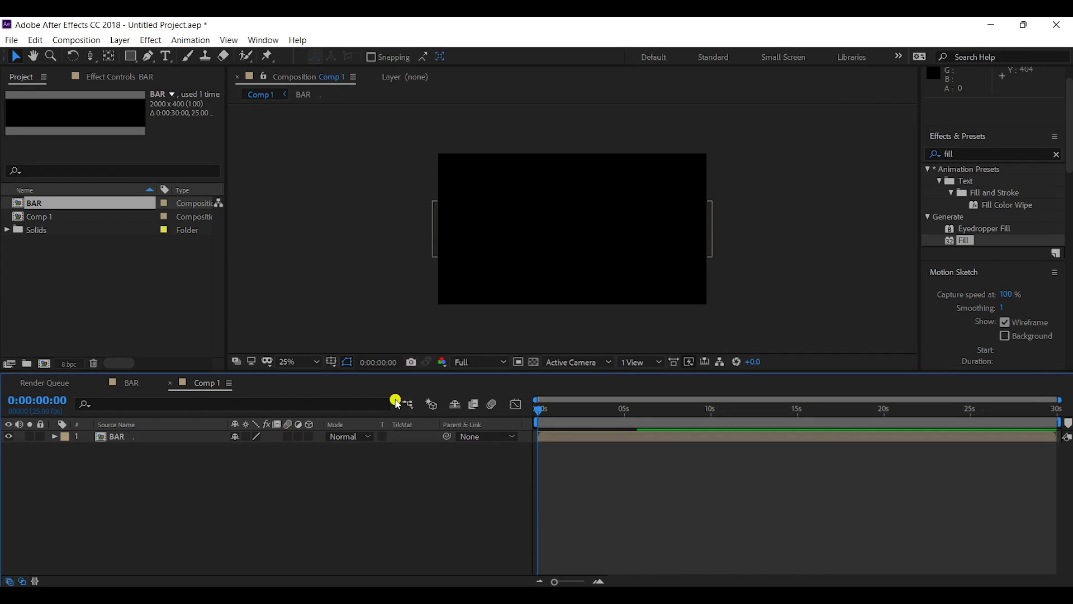
- Go to 0:00:03:07, where the bar is solid red, and scale the BAR layer to 30%
{"action": "left_click_drag", "start_coordinate": [536, 414], "coordinate": [595, 412]}
{"action": "left_click", "coordinate": [115, 441]}
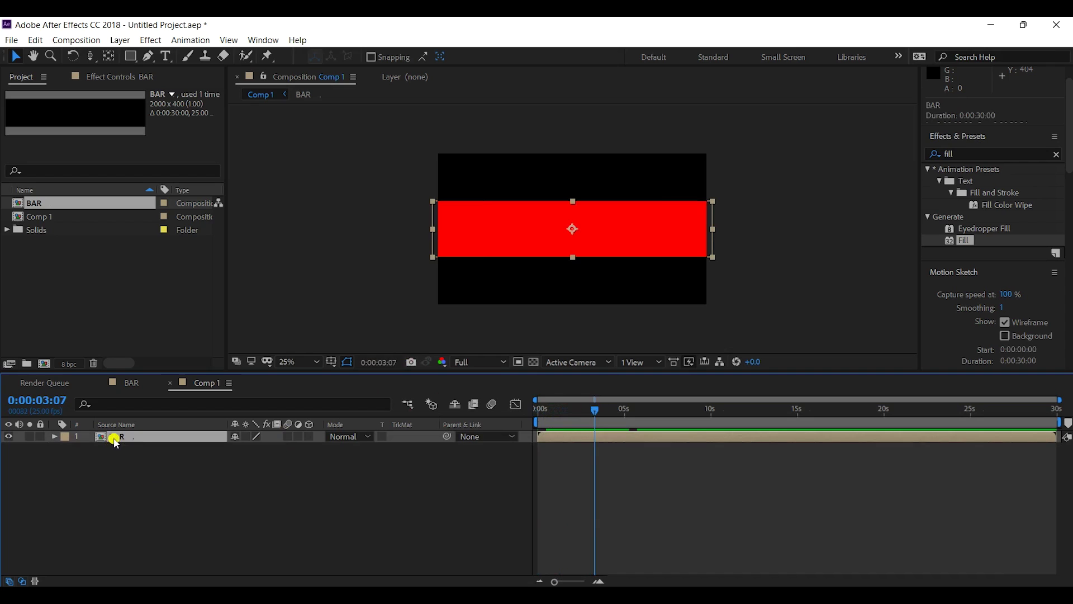
{"action": "key", "text": "s"}
{"action": "left_click", "coordinate": [274, 448]}
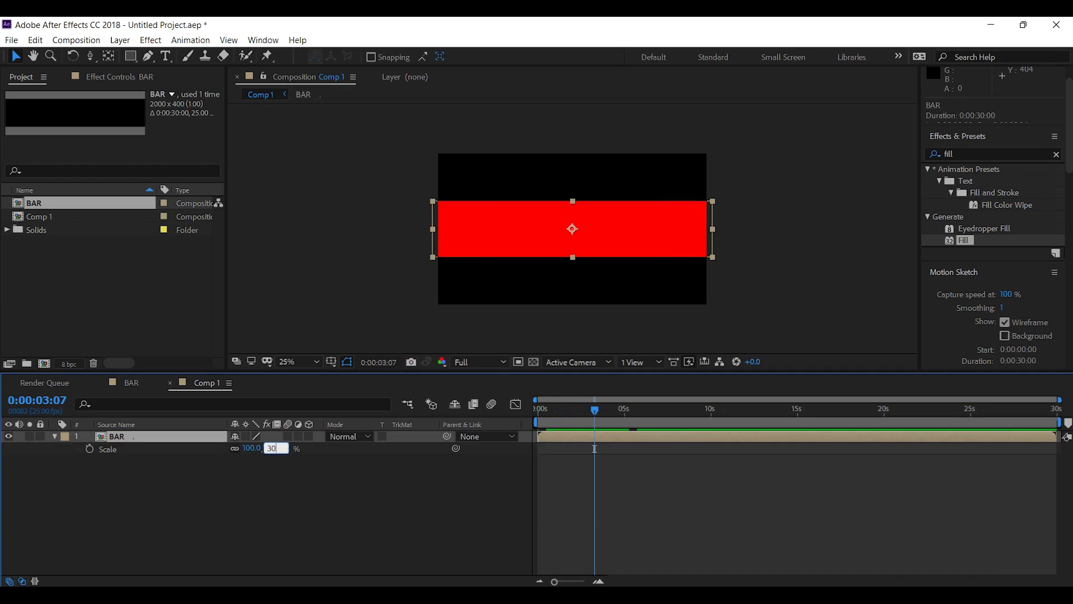
{"action": "key", "text": "Return"}
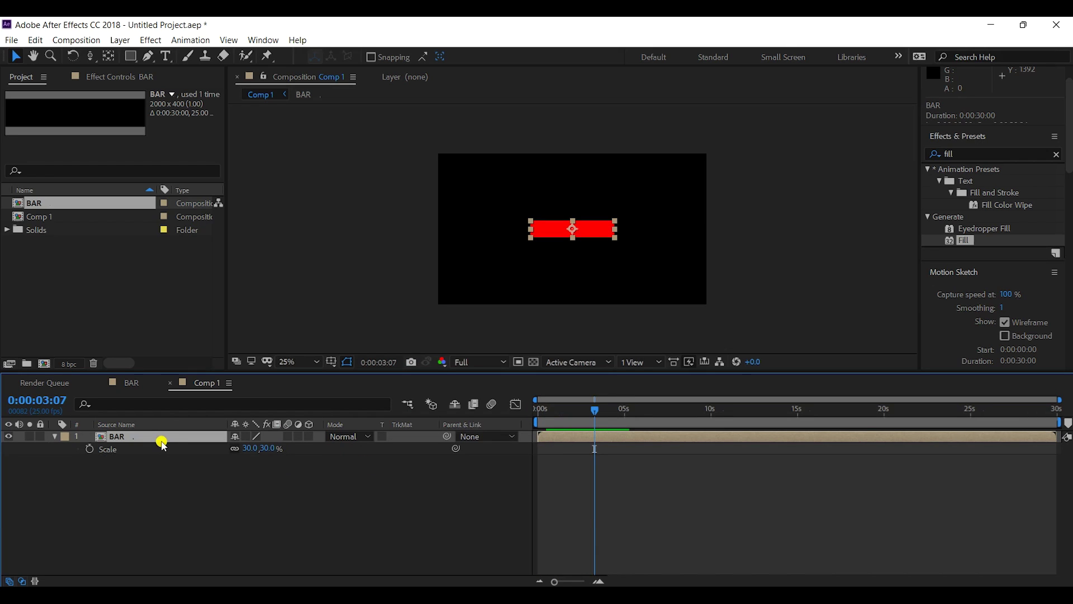
- Rotate the BAR layer 90° so the bar stands upright
{"action": "key", "text": "r"}
{"action": "left_click", "coordinate": [253, 448]}
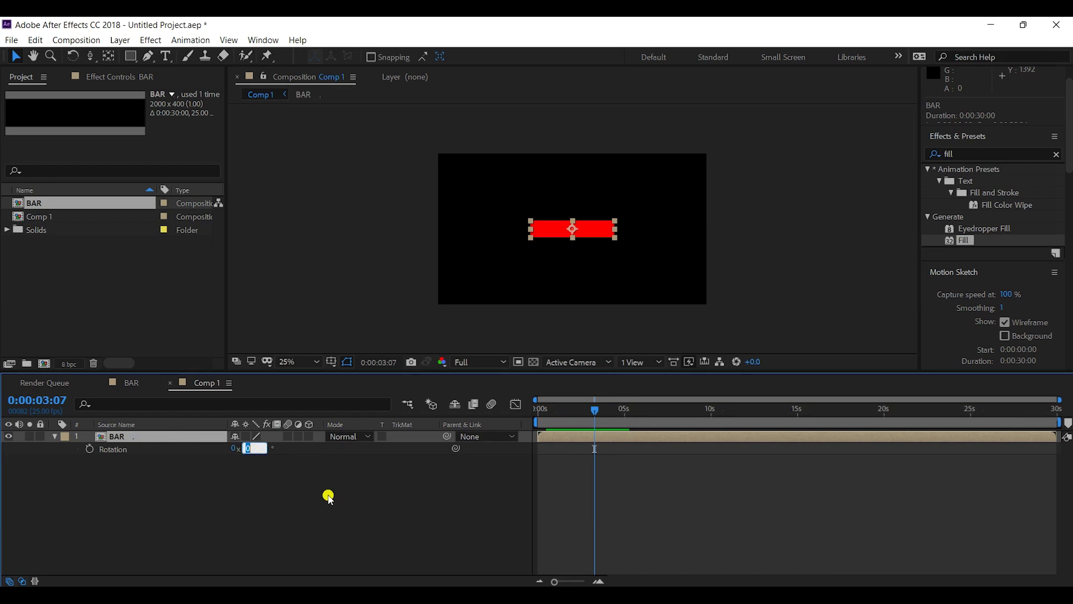
{"action": "key", "text": "Return"}
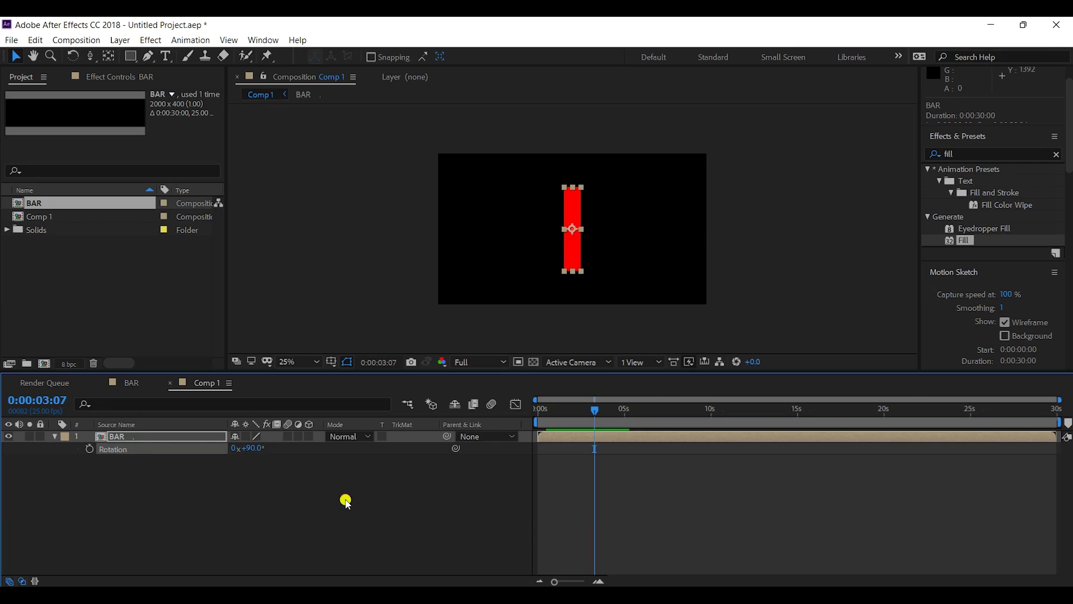
{"action": "left_click", "coordinate": [230, 490]}
- Duplicate the BAR layer twice to get three upright bars
{"action": "left_click", "coordinate": [175, 439]}
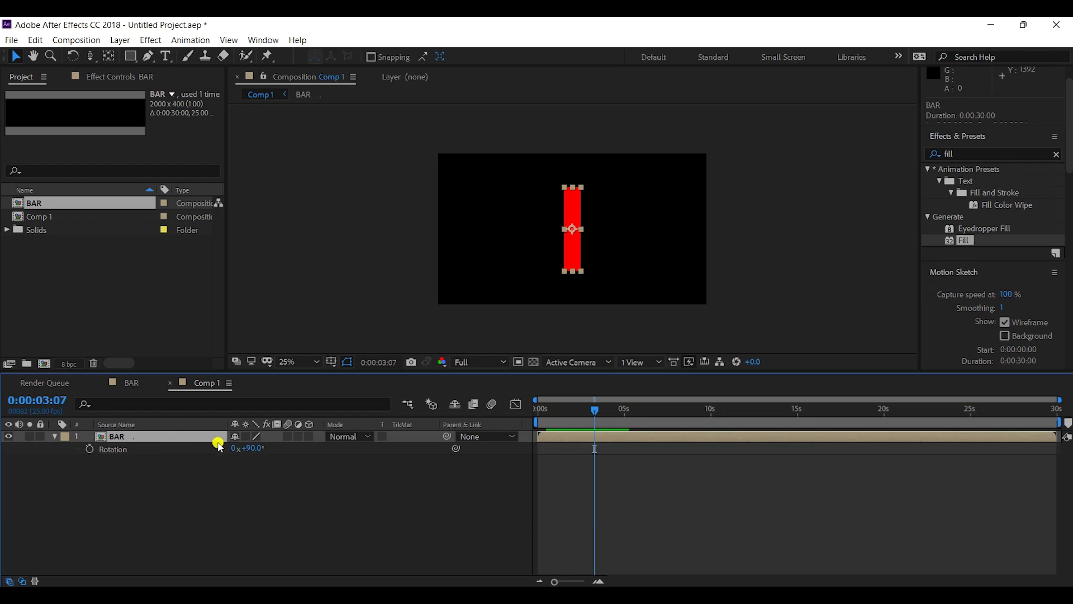
{"action": "key", "text": "ctrl+d"}
{"action": "key", "text": "ctrl+d"}
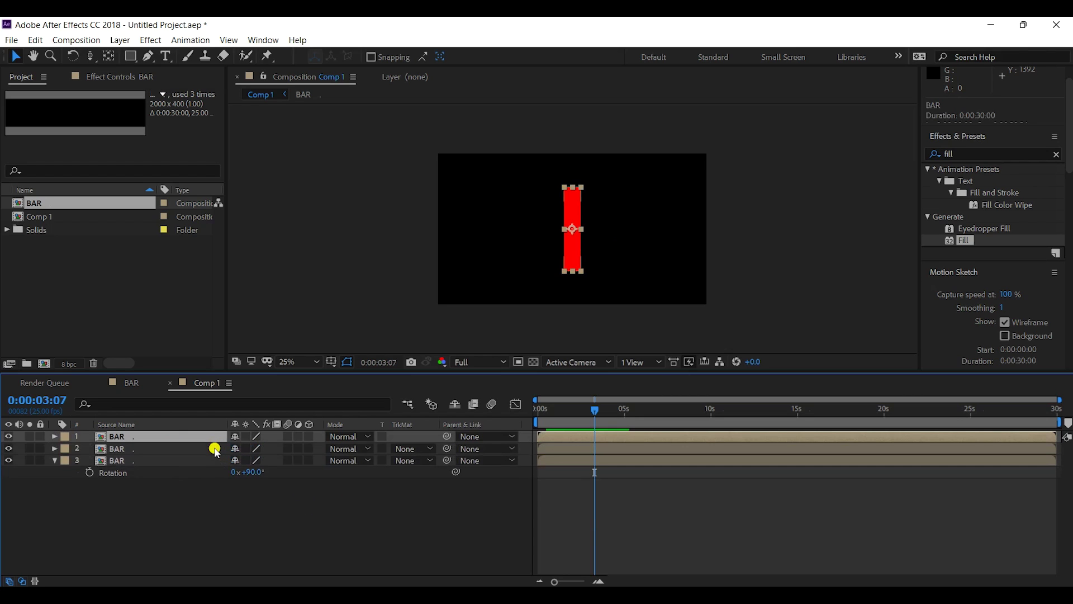
- With the top bar hidden, move the middle BAR layer to position 1080, 540, flush against the original bar's right edge
{"action": "left_click", "coordinate": [124, 454]}
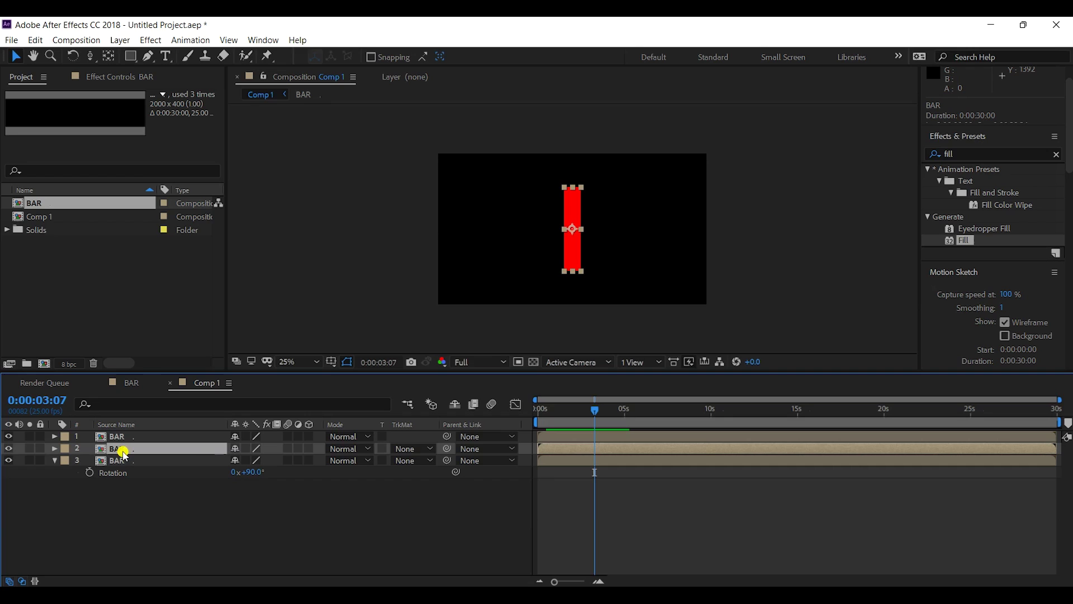
{"action": "key", "text": "shift+Right"}
{"action": "key", "text": "shift+Right"}
{"action": "key", "text": "shift+Right"}
{"action": "key", "text": "shift+Right"}
{"action": "key", "text": "shift+Right"}
{"action": "key", "text": "shift+Right"}
{"action": "key", "text": "shift+Right"}
{"action": "key", "text": "shift+Right"}
{"action": "key", "text": "shift+Right"}
{"action": "key", "text": "shift+Right"}
{"action": "key", "text": "shift+Right"}
{"action": "key", "text": "shift+Right"}
{"action": "key", "text": "shift+Right"}
{"action": "key", "text": "shift+Right"}
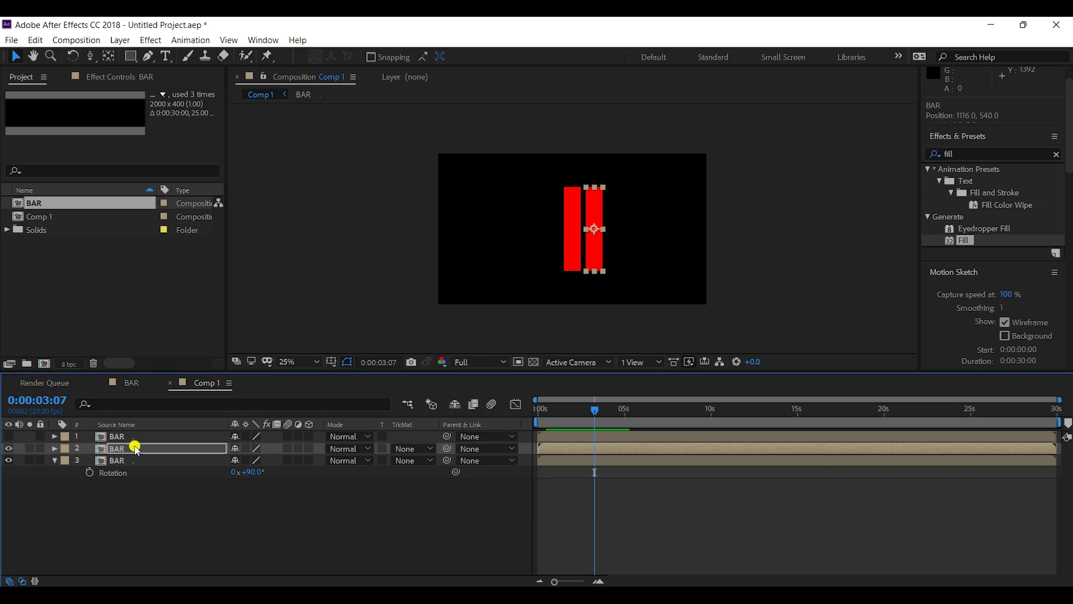
{"action": "key", "text": "Left"}
{"action": "key", "text": "Left"}
{"action": "key", "text": "Left"}
{"action": "key", "text": "Left"}
{"action": "key", "text": "period"}
{"action": "key", "text": "Left"}
{"action": "key", "text": "Left"}
{"action": "key", "text": "Left"}
{"action": "key", "text": "Left"}
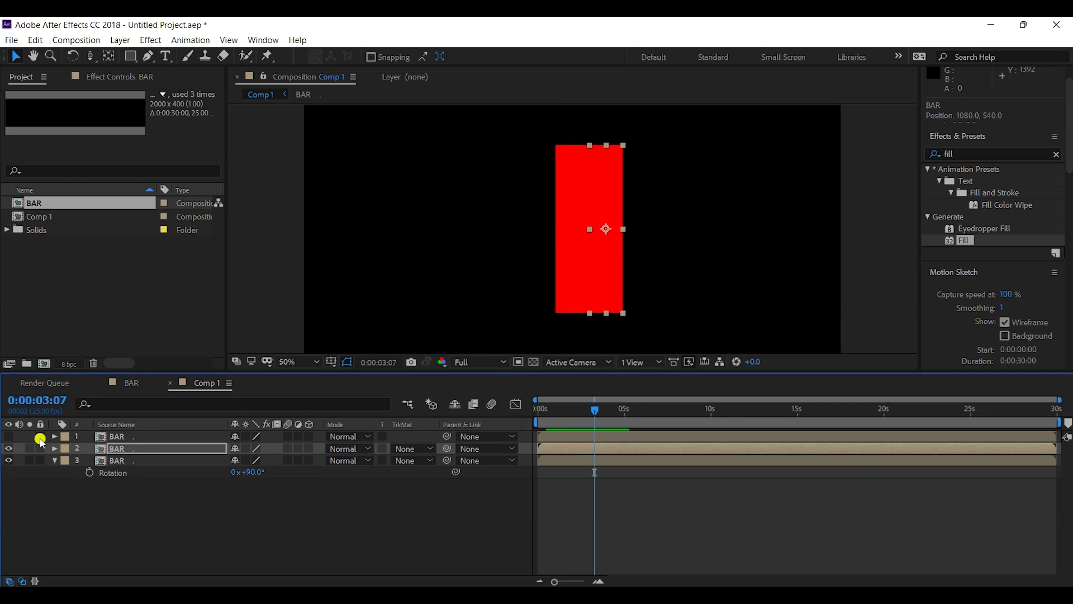
- Show the top BAR layer again and move it to position 1200, 540, flush against the second bar's right edge
{"action": "left_click", "coordinate": [8, 436]}
{"action": "left_click", "coordinate": [117, 437]}
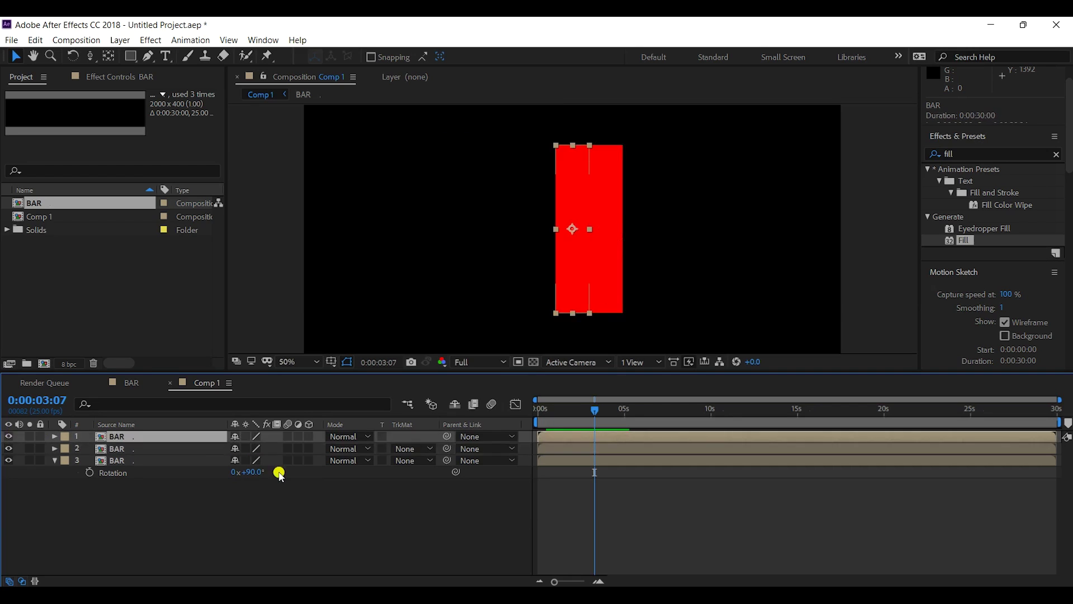
{"action": "key", "text": "shift+Right"}
{"action": "key", "text": "shift+Right"}
{"action": "key", "text": "shift+Right"}
{"action": "key", "text": "shift+Right"}
{"action": "key", "text": "shift+Right"}
{"action": "key", "text": "shift+Right"}
{"action": "key", "text": "shift+Right"}
{"action": "key", "text": "shift+Right"}
{"action": "key", "text": "shift+Right"}
{"action": "key", "text": "shift+Right"}
{"action": "key", "text": "shift+Right"}
{"action": "key", "text": "shift+Right"}
{"action": "key", "text": "shift+Right"}
{"action": "key", "text": "shift+Right"}
{"action": "key", "text": "shift+Right"}
{"action": "key", "text": "shift+Right"}
{"action": "key", "text": "shift+Right"}
{"action": "key", "text": "shift+Right"}
{"action": "key", "text": "shift+Right"}
{"action": "key", "text": "shift+Right"}
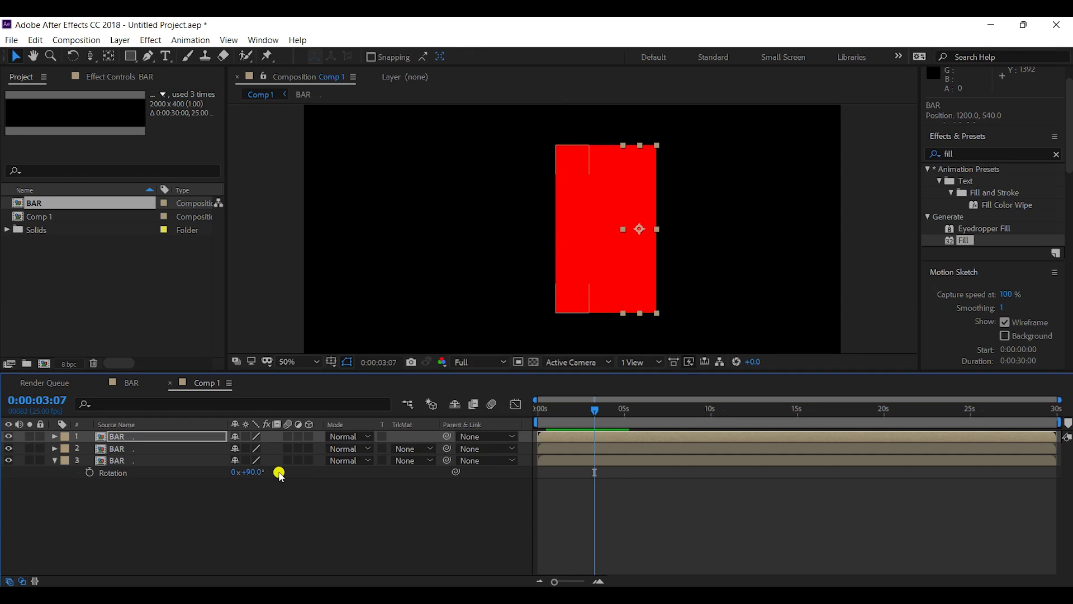
- Select all three BAR layers and shift them together to about the centre of the frame
{"action": "left_click", "coordinate": [114, 461]}
{"action": "left_click", "coordinate": [121, 441], "text": "shift"}
{"action": "key", "text": "shift+Left"}
{"action": "key", "text": "shift+Left"}
{"action": "key", "text": "shift+Left"}
{"action": "key", "text": "shift+Left"}
{"action": "key", "text": "shift+Left"}
{"action": "key", "text": "shift+Left"}
{"action": "key", "text": "shift+Left"}
{"action": "key", "text": "shift+Left"}
{"action": "key", "text": "shift+Left"}
{"action": "key", "text": "shift+Left"}
{"action": "key", "text": "shift+Left"}
{"action": "key", "text": "shift+Left"}
{"action": "key", "text": "shift+Left"}
{"action": "key", "text": "shift+Left"}
{"action": "key", "text": "shift+Left"}
{"action": "key", "text": "shift+Left"}
{"action": "key", "text": "shift+Left"}
{"action": "key", "text": "shift+Left"}
{"action": "key", "text": "shift+Left"}
{"action": "key", "text": "shift+Left"}
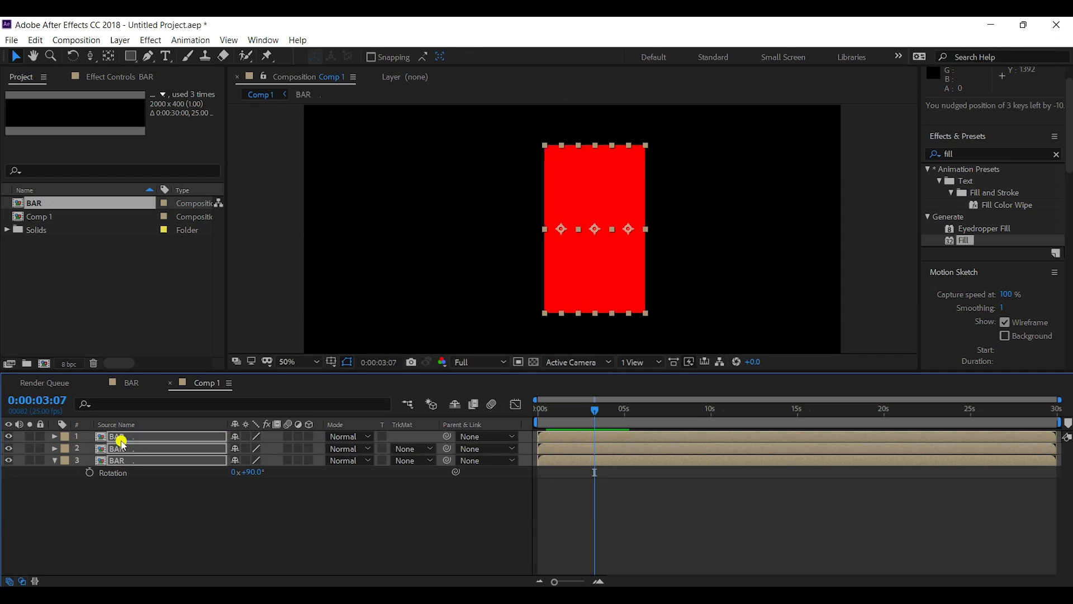
{"action": "key", "text": "shift+Down"}
{"action": "key", "text": "shift+Down"}
{"action": "key", "text": "shift+Down"}
{"action": "key", "text": "shift+Down"}
{"action": "key", "text": "shift+Down"}
{"action": "key", "text": "shift+Down"}
{"action": "key", "text": "shift+Down"}
{"action": "key", "text": "shift+Down"}
{"action": "key", "text": "shift+Right"}
{"action": "key", "text": "shift+Right"}
{"action": "key", "text": "shift+Right"}
{"action": "key", "text": "shift+Right"}
{"action": "key", "text": "comma"}
{"action": "key", "text": "shift+Up"}
{"action": "key", "text": "shift+Up"}
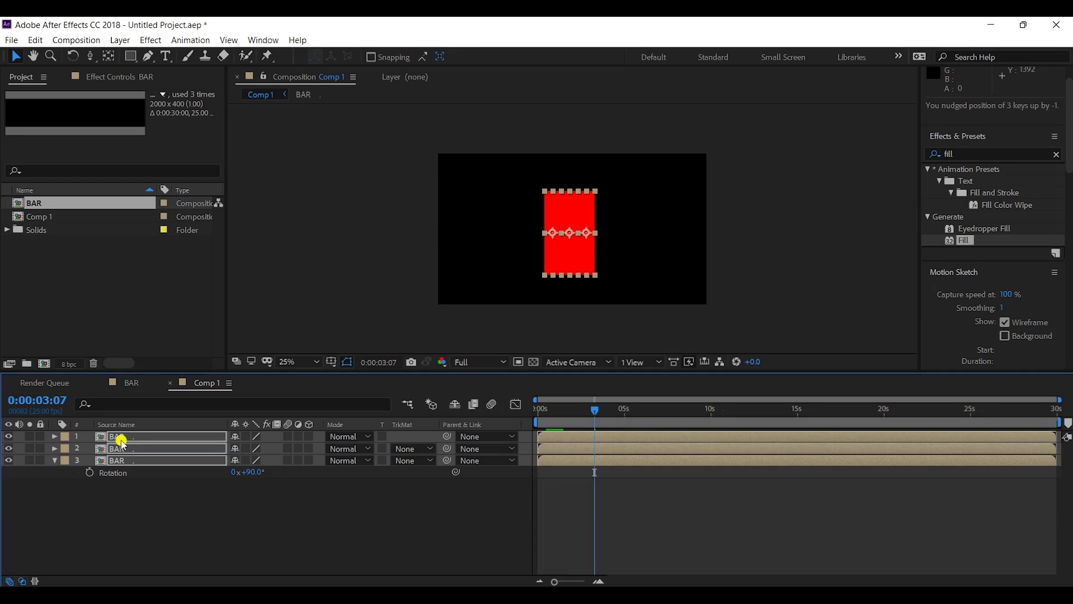
- Go to 0:00:00:09 and hide the top two BAR layers, leaving only the leftmost bar showing
{"action": "left_click", "coordinate": [637, 335]}
{"action": "mouse_move", "coordinate": [541, 411]}
{"action": "left_mouse_down"}
{"action": "mouse_move", "coordinate": [556, 414]}
{"action": "mouse_move", "coordinate": [521, 415]}
{"action": "mouse_move", "coordinate": [544, 419]}
{"action": "left_mouse_up"}
{"action": "left_click", "coordinate": [8, 436]}
{"action": "left_click", "coordinate": [9, 448]}
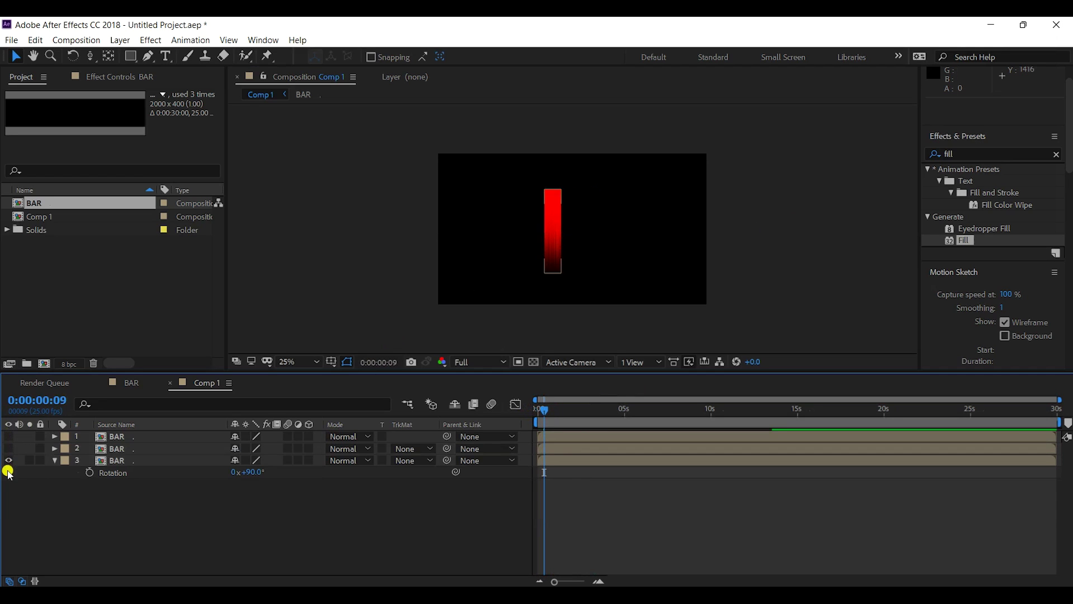
- Set the leftmost BAR layer's rotation to -90° and scrub to 0:00:00:15 to check its wipe from the bottom up
{"action": "left_click", "coordinate": [8, 460]}
{"action": "left_click", "coordinate": [8, 460]}
{"action": "left_click", "coordinate": [545, 414]}
{"action": "left_click", "coordinate": [255, 472]}
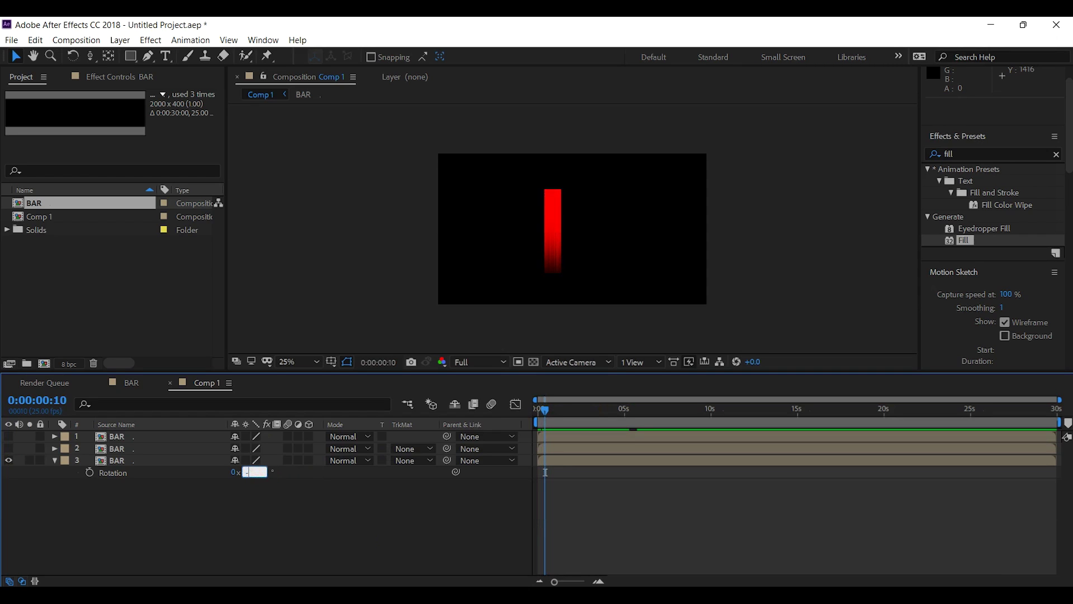
{"action": "type", "text": "-90"}
{"action": "left_click", "coordinate": [368, 538]}
{"action": "mouse_move", "coordinate": [542, 411]}
{"action": "left_mouse_down"}
{"action": "mouse_move", "coordinate": [524, 410]}
{"action": "mouse_move", "coordinate": [548, 410]}
{"action": "left_mouse_up"}
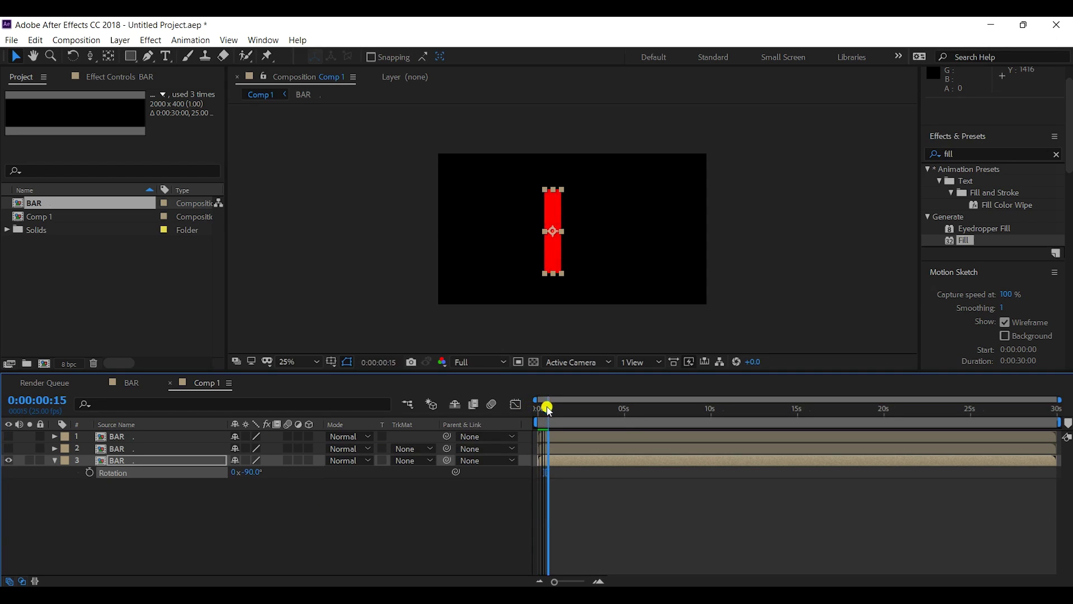
- Show the two hidden BAR layers again and apply the Corner Pin effect to the middle one
{"action": "left_click", "coordinate": [8, 448]}
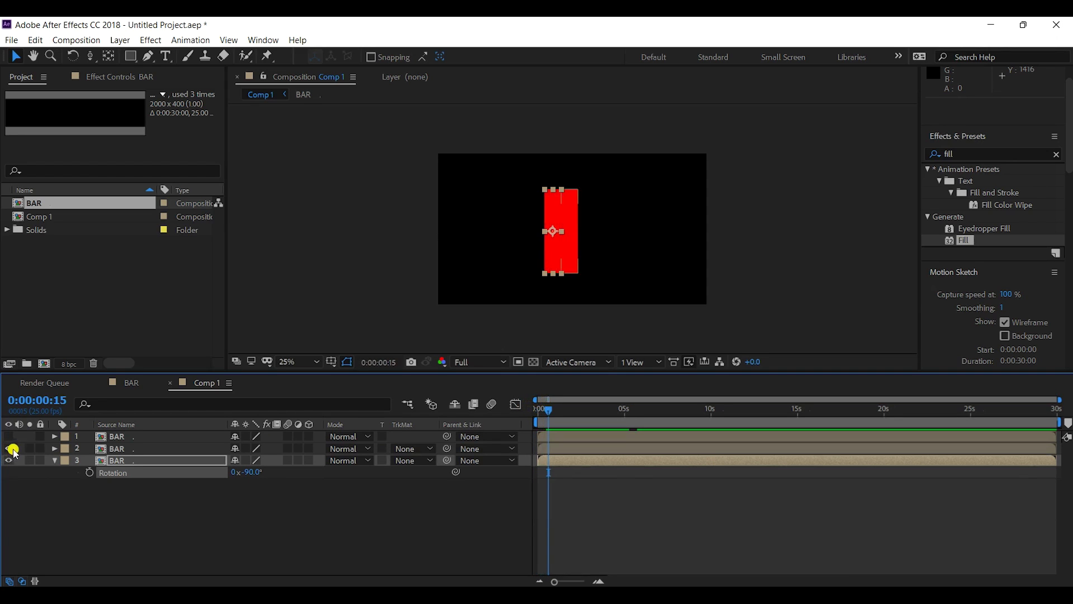
{"action": "left_click", "coordinate": [113, 450]}
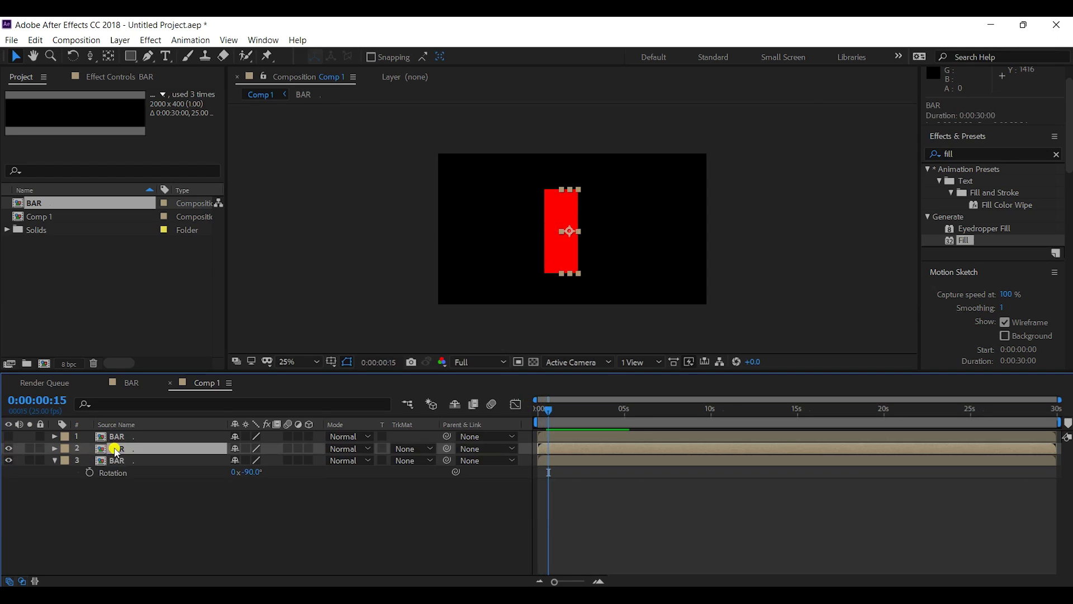
{"action": "left_click", "coordinate": [9, 436]}
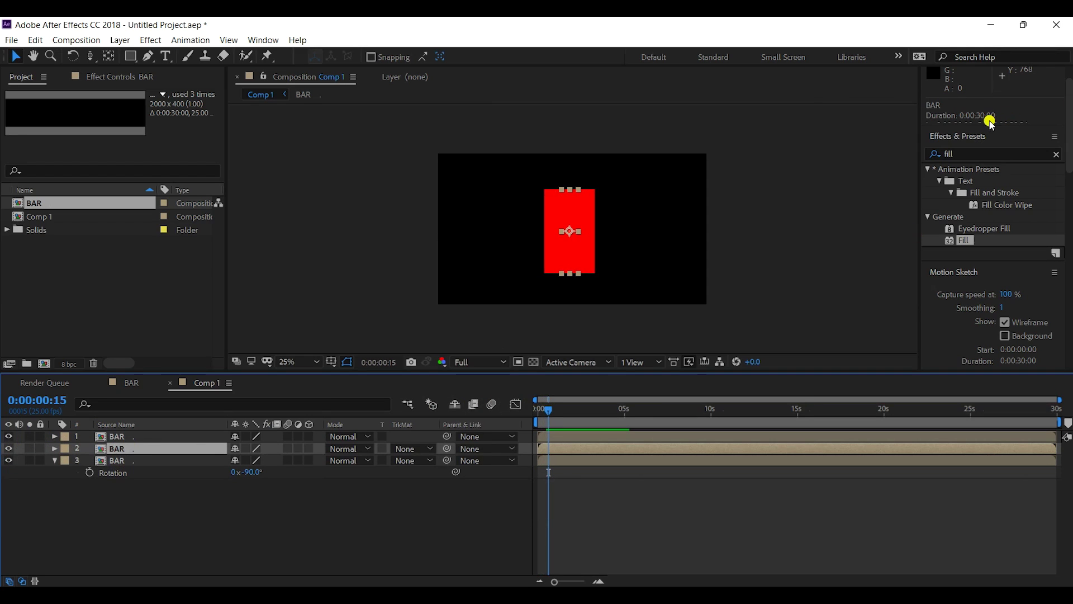
{"action": "left_click", "coordinate": [8, 437]}
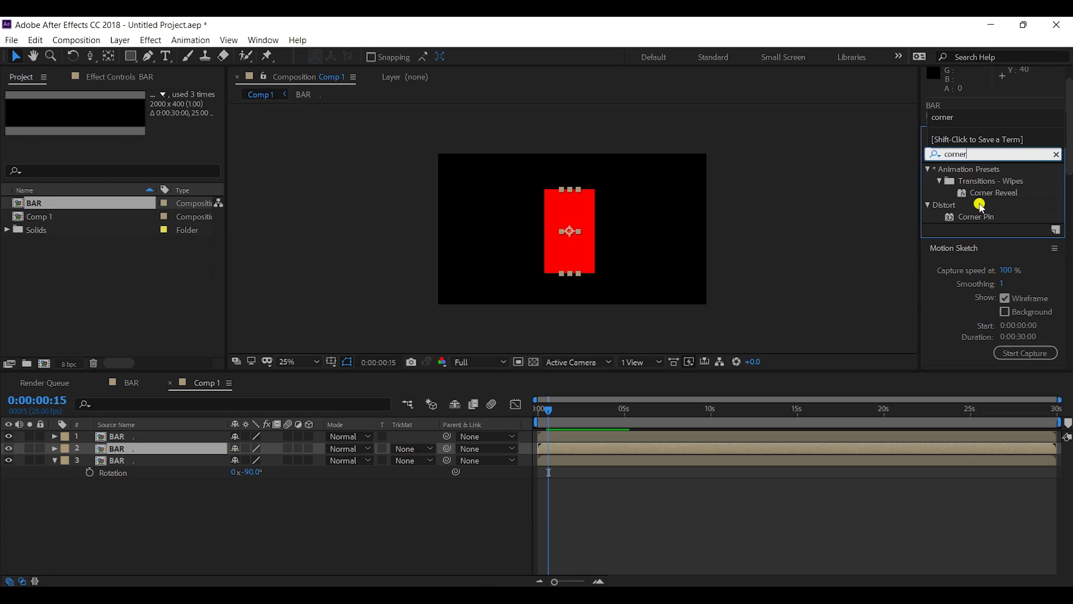
{"action": "double_click", "coordinate": [976, 216]}
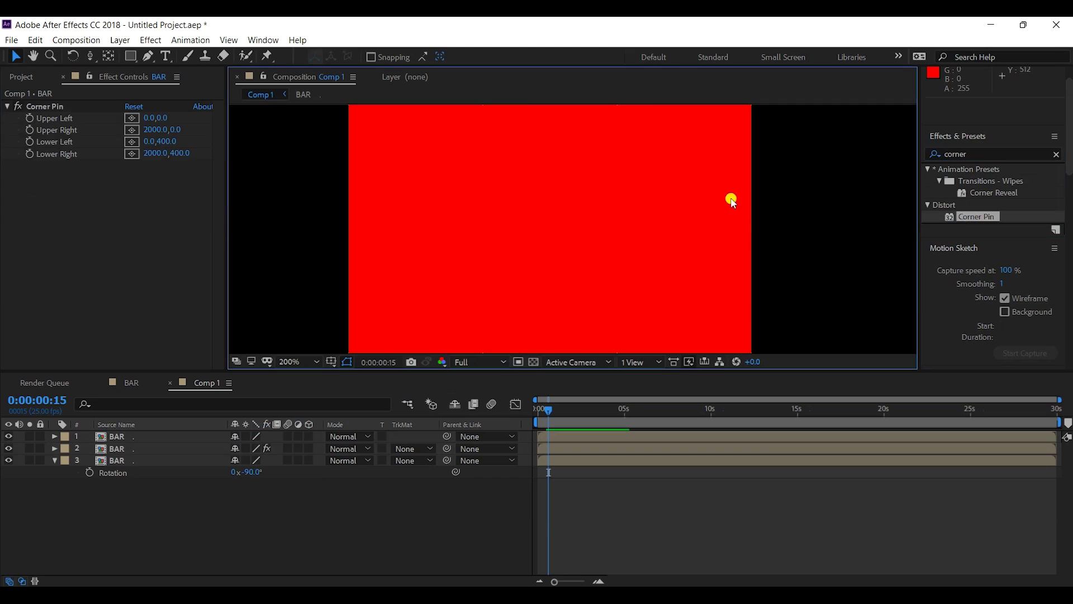
- Shift the middle bar's two top corner pins one bar width left, onto the left bar's top edge, at 0, 400 and 0, 801.7
{"action": "key", "text": "space"}
{"action": "left_click_drag", "start_coordinate": [723, 269], "coordinate": [700, 351]}
{"action": "left_click_drag", "start_coordinate": [692, 225], "coordinate": [707, 293]}
{"action": "left_click_drag", "start_coordinate": [697, 171], "coordinate": [730, 208]}
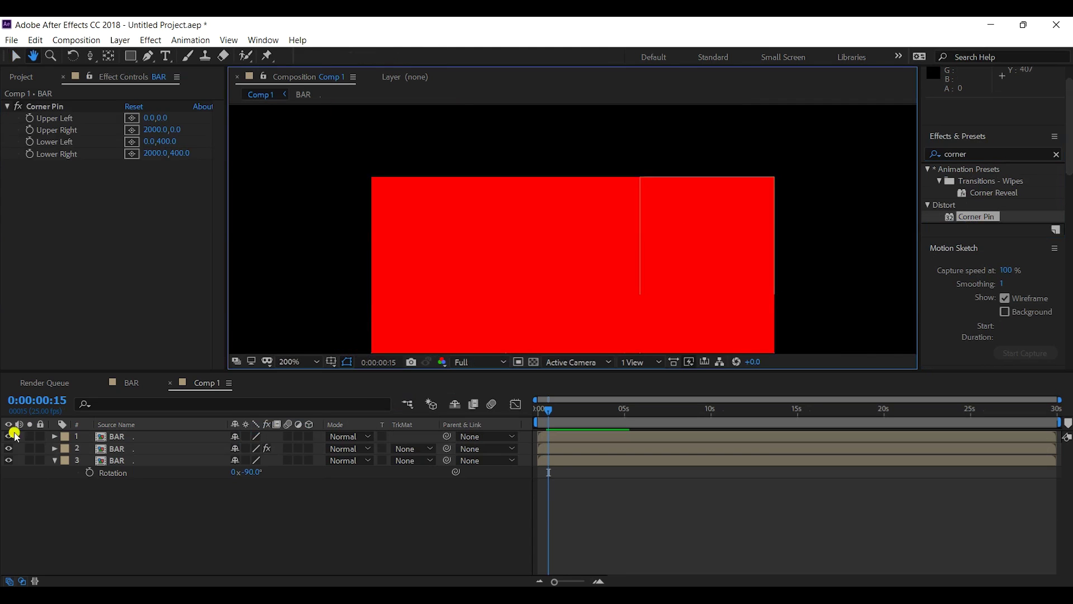
{"action": "left_click", "coordinate": [112, 448]}
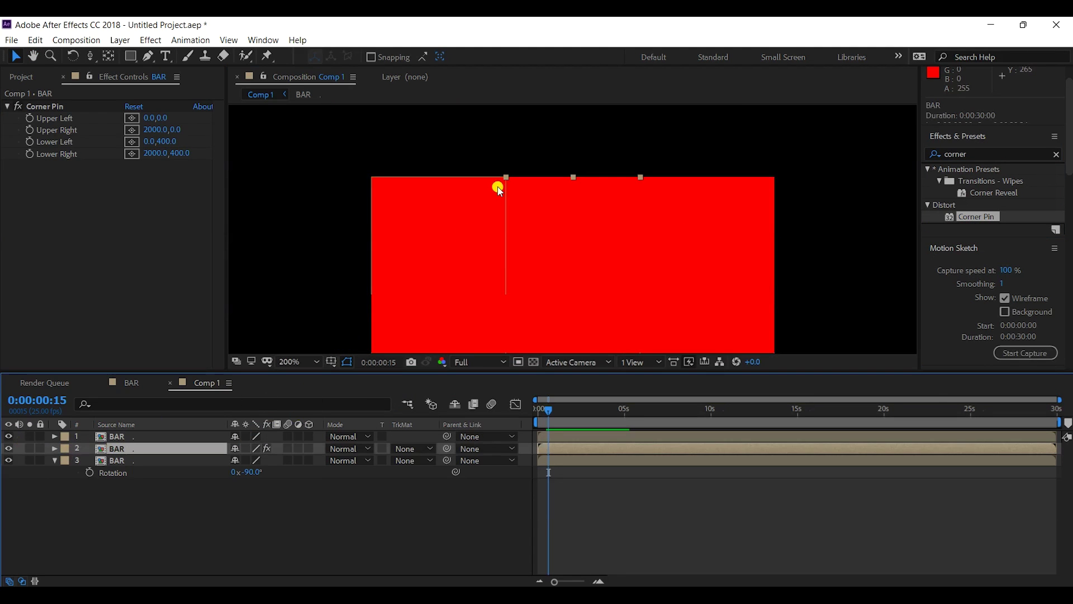
{"action": "left_click_drag", "start_coordinate": [504, 178], "coordinate": [373, 189]}
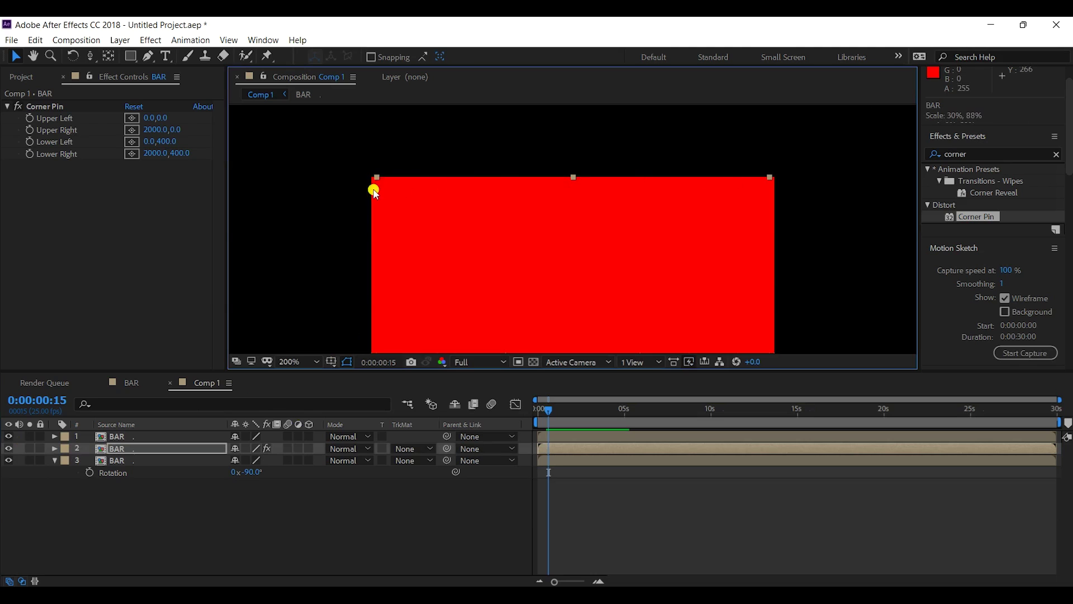
{"action": "key", "text": "ctrl+z"}
{"action": "left_click", "coordinate": [45, 106]}
{"action": "left_click_drag", "start_coordinate": [505, 178], "coordinate": [371, 177]}
{"action": "left_click_drag", "start_coordinate": [614, 181], "coordinate": [506, 175]}
- Shift the middle bar's two bottom corner pins one bar width right, to 2000, -398.3 and 2000, 1.7, forming the N's diagonal
{"action": "key", "text": "h"}
{"action": "left_click_drag", "start_coordinate": [595, 279], "coordinate": [531, 238]}
{"action": "key", "text": "v"}
{"action": "left_click_drag", "start_coordinate": [661, 238], "coordinate": [666, 240]}
{"action": "left_click", "coordinate": [718, 235]}
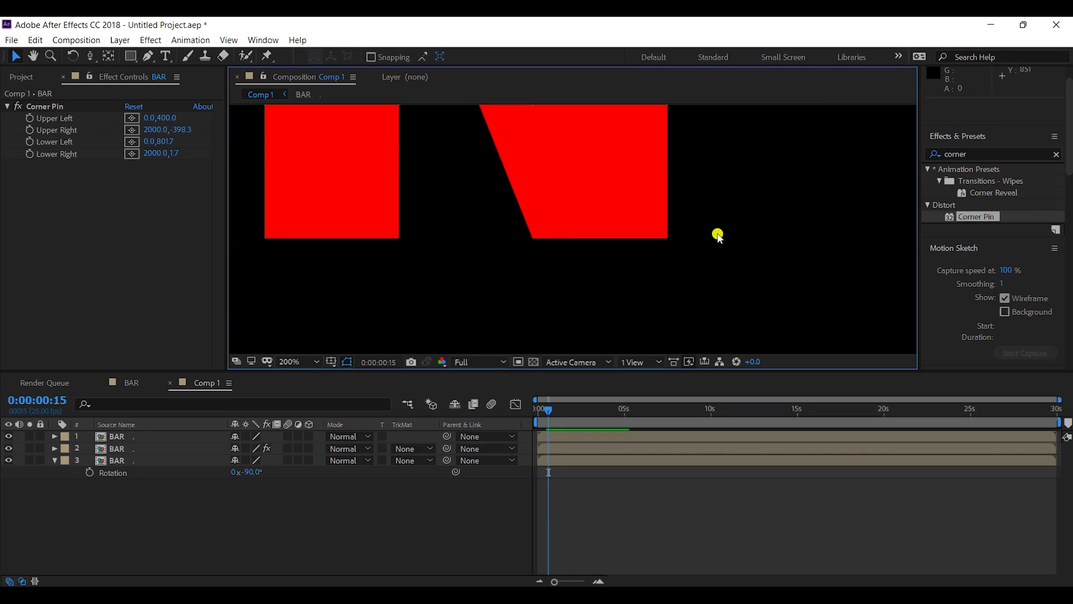
{"action": "left_click_drag", "start_coordinate": [720, 190], "coordinate": [763, 251]}
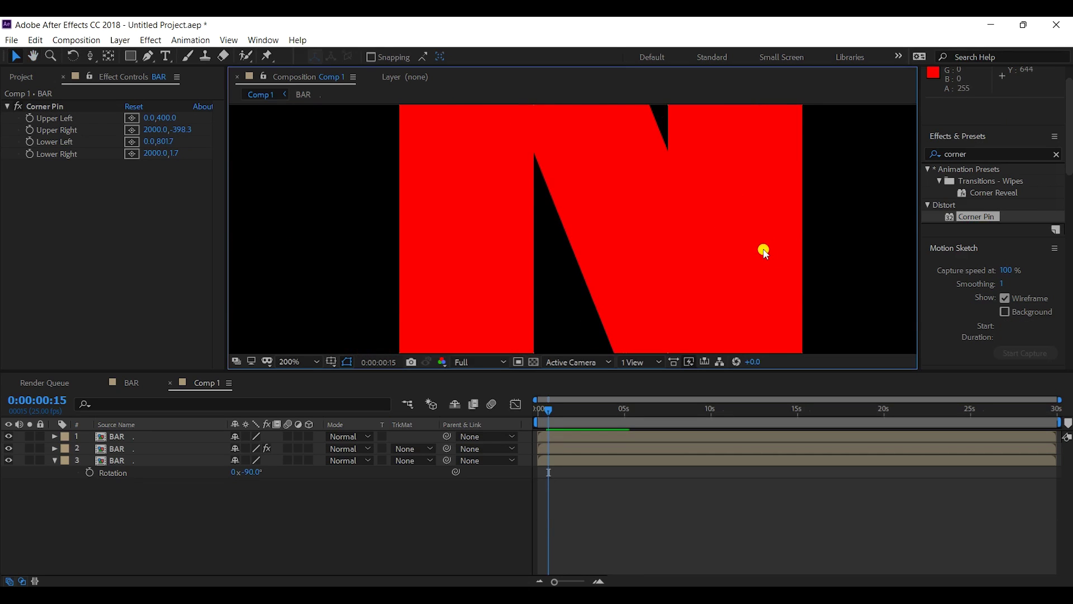
{"action": "scroll", "coordinate": [761, 254], "scroll_direction": "down", "scroll_amount": 2}
{"action": "left_click_drag", "start_coordinate": [714, 164], "coordinate": [692, 205]}
{"action": "scroll", "coordinate": [692, 205], "scroll_direction": "down", "scroll_amount": 2}
- Stagger the layers by starting the diagonal bar at about 0:00:00:08 and the re-shown right bar at about 0:00:00:20
{"action": "mouse_move", "coordinate": [549, 409]}
{"action": "left_mouse_down"}
{"action": "mouse_move", "coordinate": [524, 413]}
{"action": "mouse_move", "coordinate": [547, 410]}
{"action": "left_mouse_up"}
{"action": "key", "text": "period"}
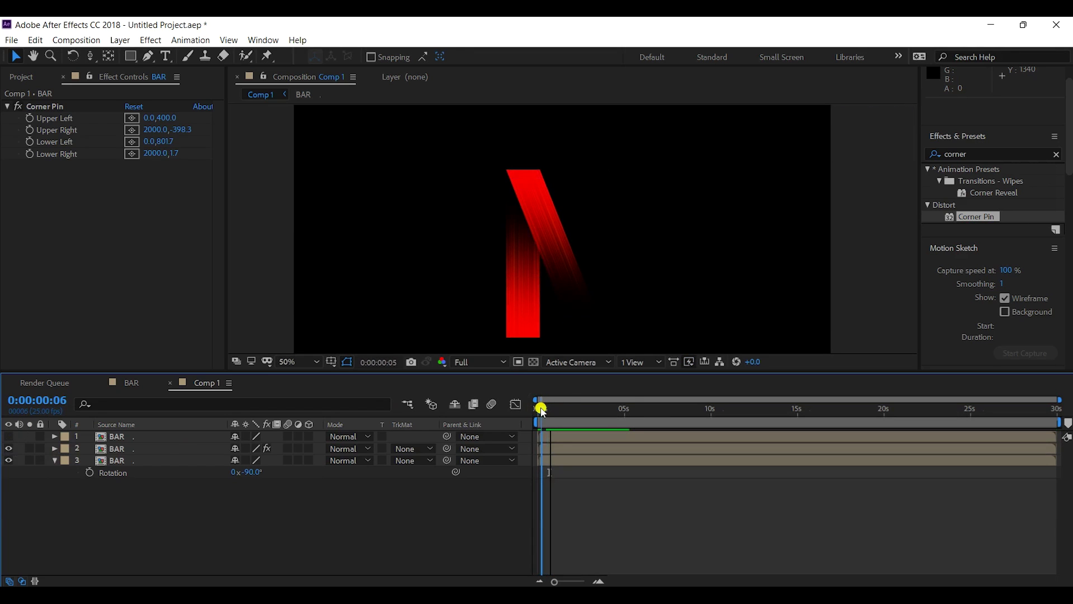
{"action": "left_click_drag", "start_coordinate": [541, 410], "coordinate": [544, 411]}
{"action": "left_click_drag", "start_coordinate": [553, 447], "coordinate": [560, 448]}
{"action": "mouse_move", "coordinate": [541, 413]}
{"action": "left_mouse_down"}
{"action": "mouse_move", "coordinate": [555, 411]}
{"action": "mouse_move", "coordinate": [567, 439]}
{"action": "mouse_move", "coordinate": [587, 415]}
{"action": "mouse_move", "coordinate": [687, 429]}
{"action": "mouse_move", "coordinate": [678, 434]}
{"action": "left_mouse_up"}
{"action": "left_click", "coordinate": [7, 436]}
{"action": "key", "text": "="}
{"action": "key", "text": "="}
{"action": "key", "text": "="}
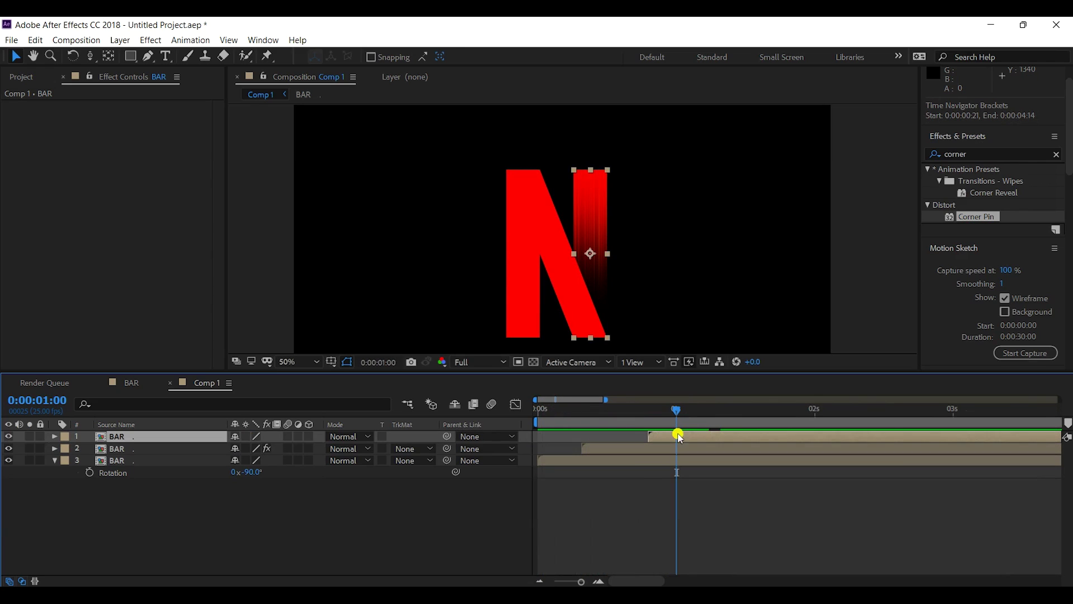
- Set the right bar's rotation to -90° and scrub through the timeline to check the three staggered wipes
{"action": "left_click", "coordinate": [120, 528]}
{"action": "left_click", "coordinate": [112, 437]}
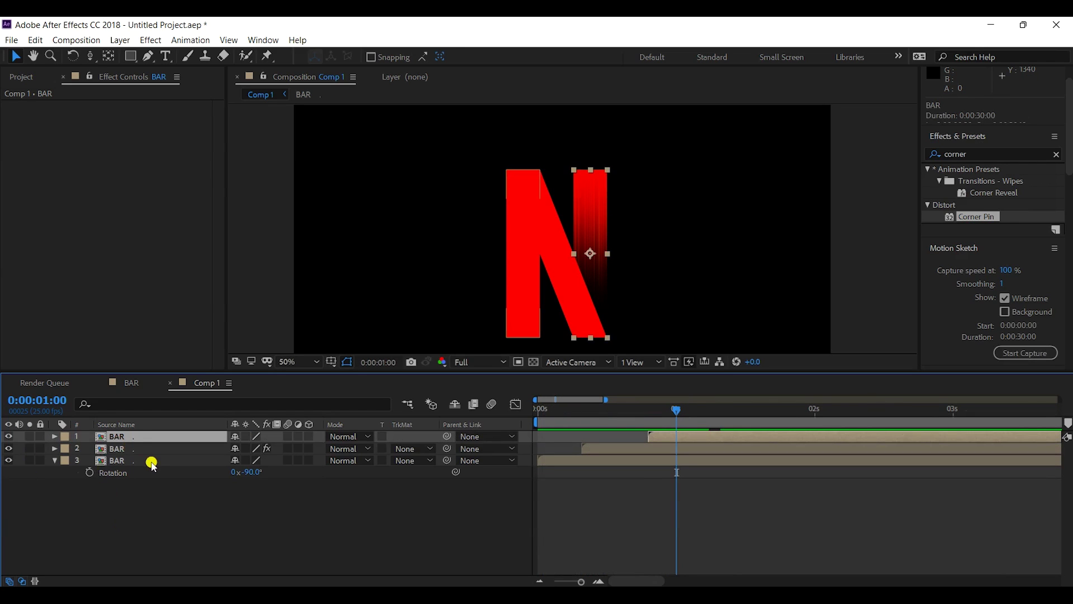
{"action": "key", "text": "r"}
{"action": "left_click", "coordinate": [249, 447]}
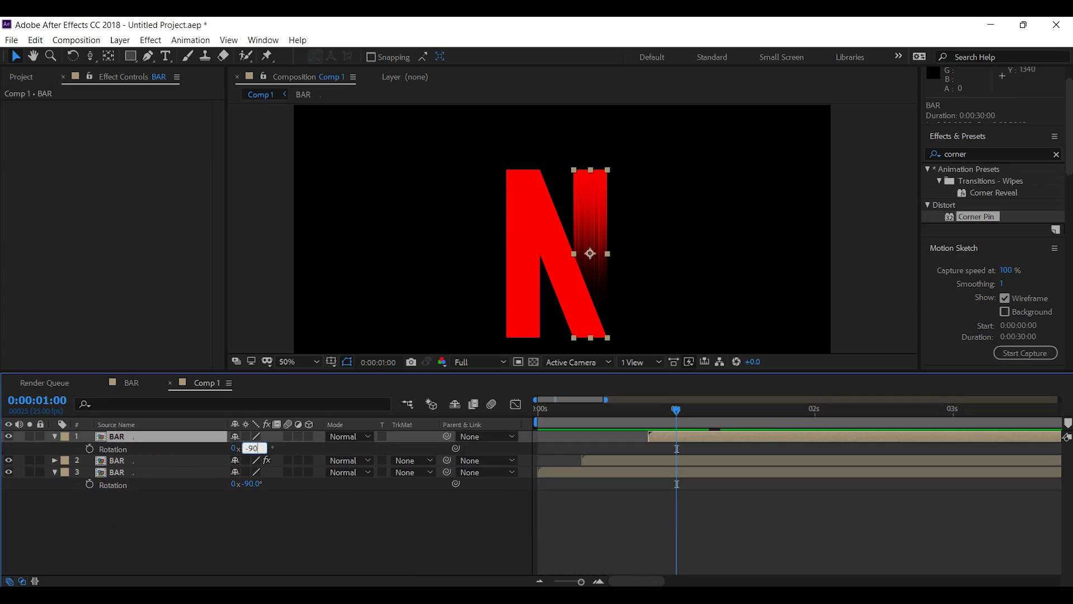
{"action": "type", "text": "-90"}
{"action": "key", "text": "Return"}
{"action": "left_click_drag", "start_coordinate": [648, 408], "coordinate": [759, 409]}
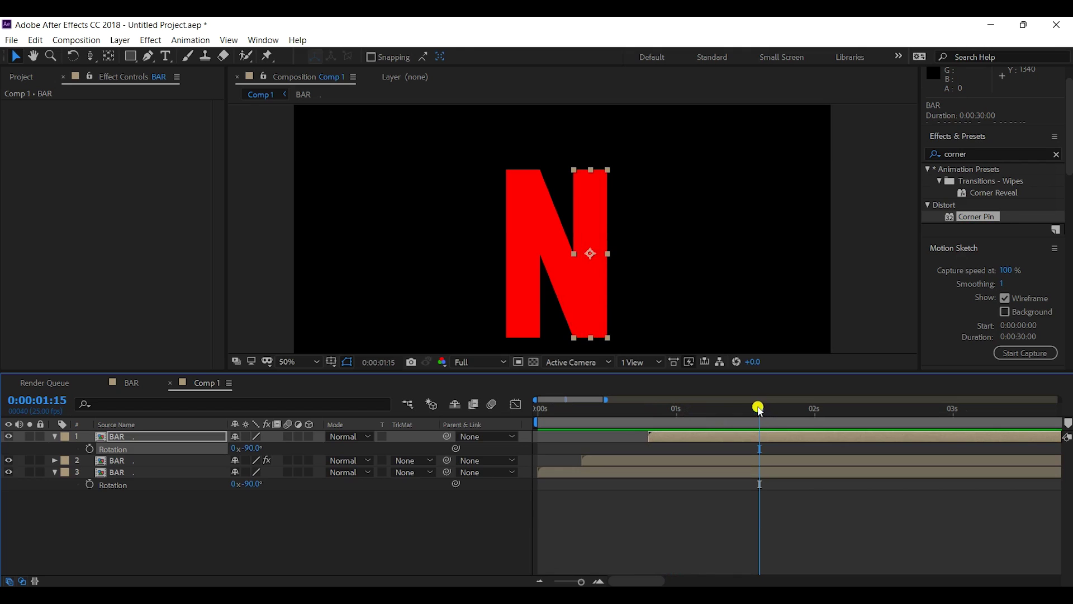
{"action": "left_click_drag", "start_coordinate": [571, 411], "coordinate": [722, 412]}
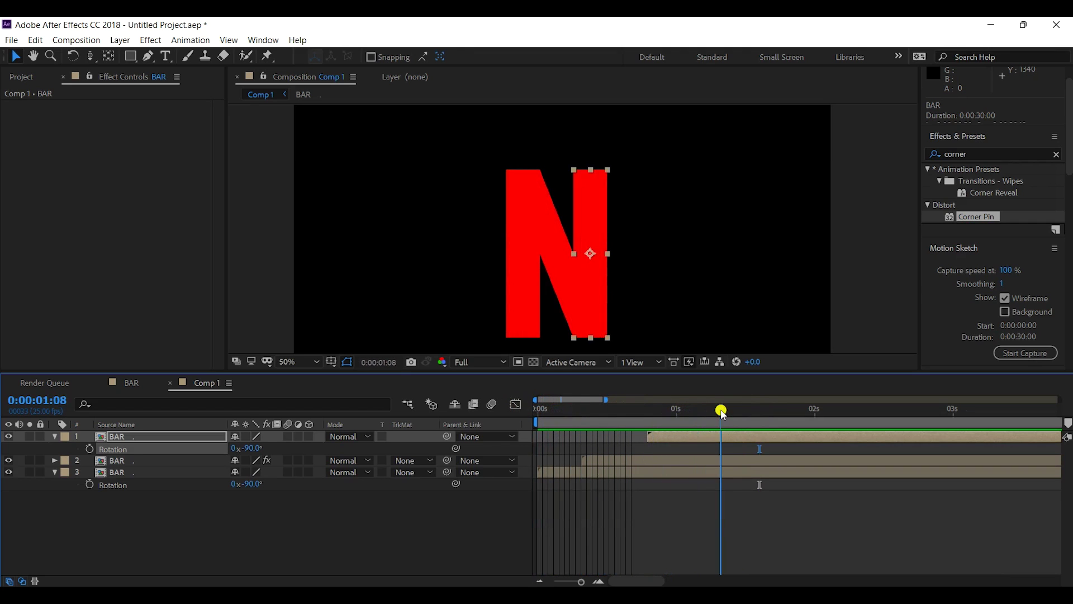
{"action": "key", "text": "space"}
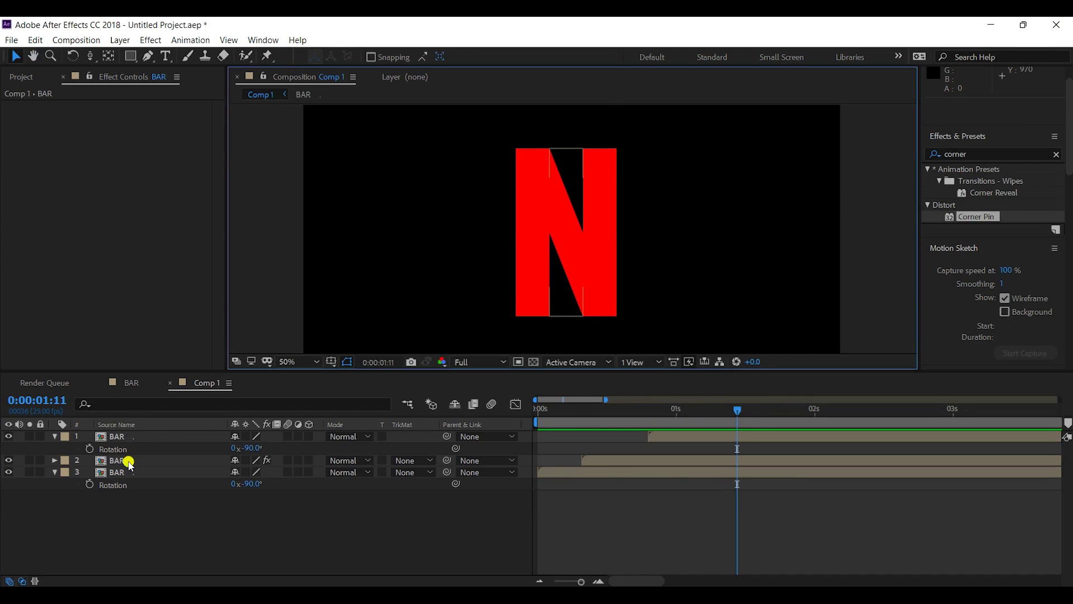
- Find the Color Correction Exposure effect and apply it to the left BAR layer
{"action": "left_click", "coordinate": [974, 155]}
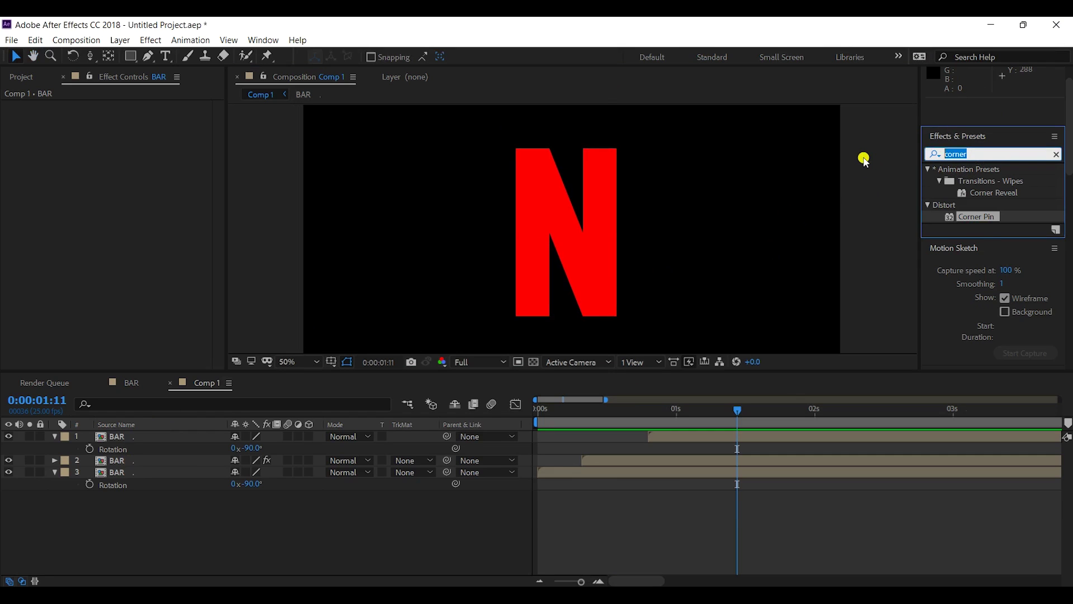
{"action": "key", "text": "BackSpace"}
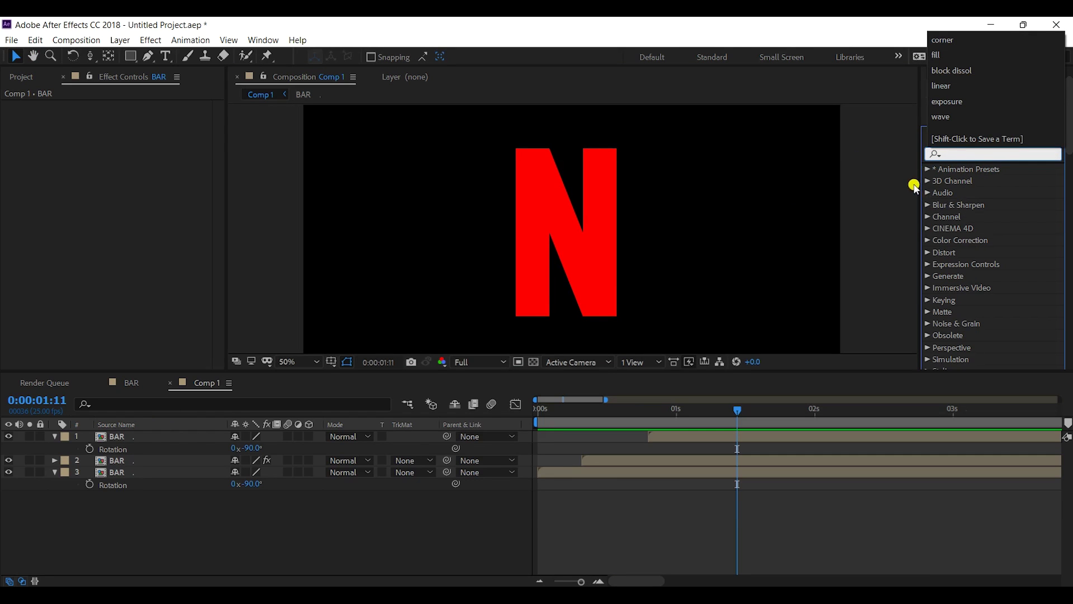
{"action": "left_click", "coordinate": [967, 156]}
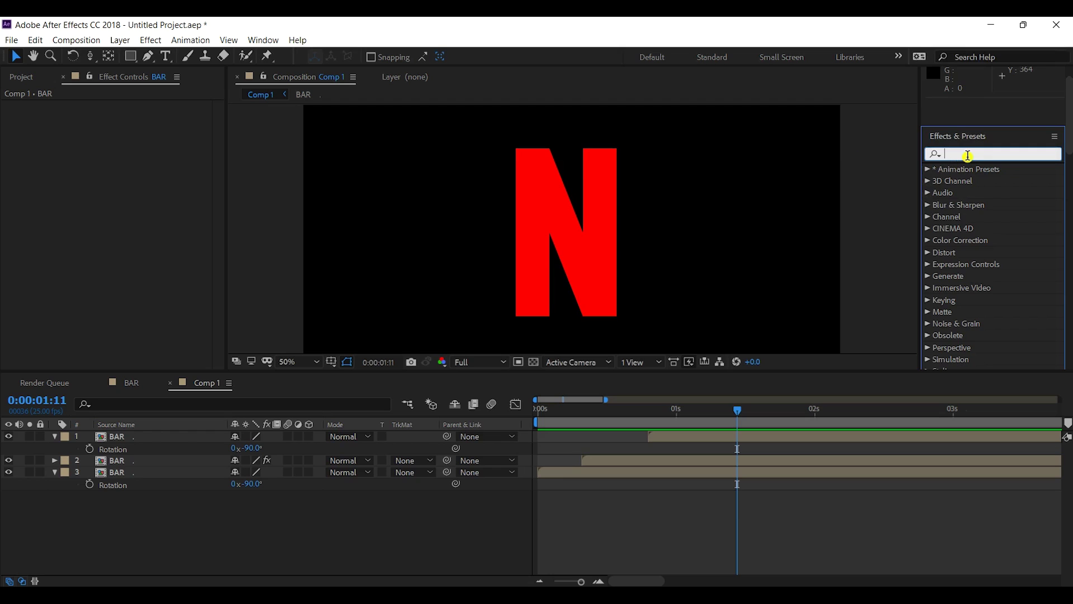
{"action": "type", "text": "exposure"}
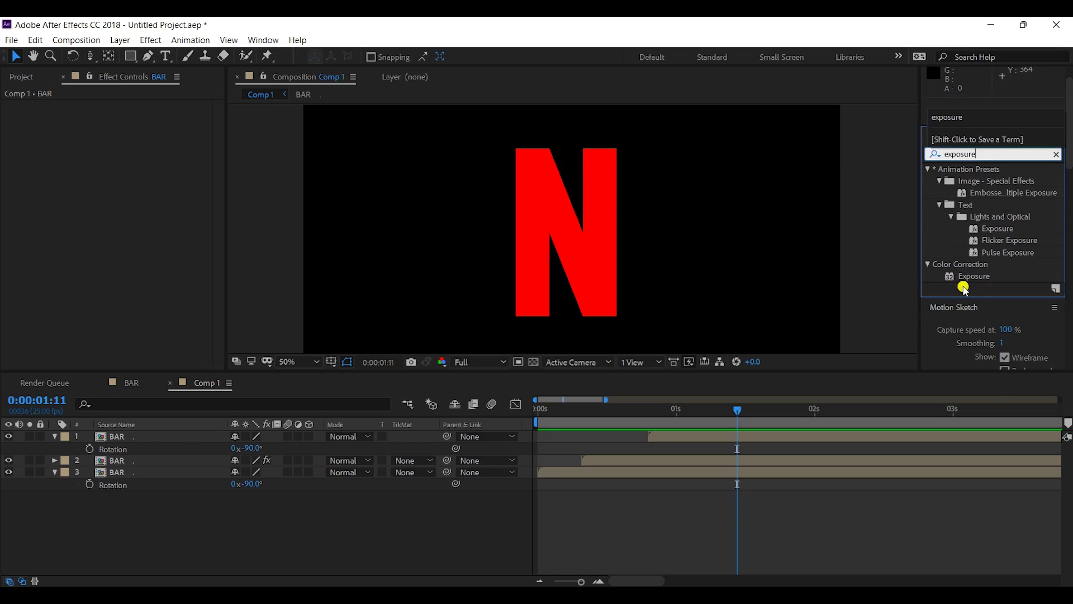
{"action": "left_click", "coordinate": [963, 281]}
{"action": "left_click_drag", "start_coordinate": [973, 279], "coordinate": [143, 472]}
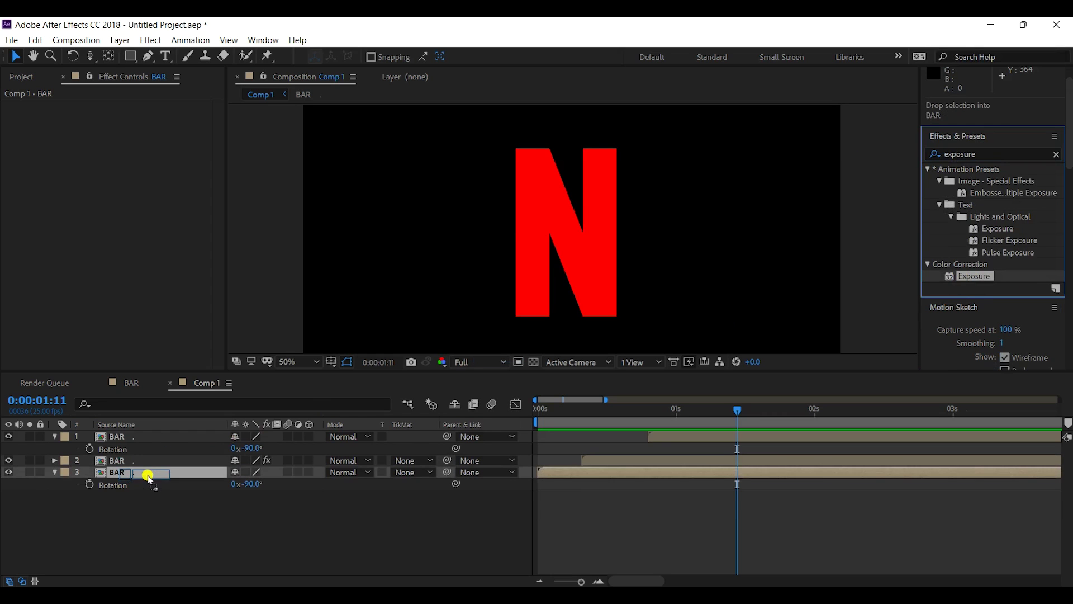
{"action": "left_click", "coordinate": [112, 436]}
{"action": "left_click", "coordinate": [108, 473]}
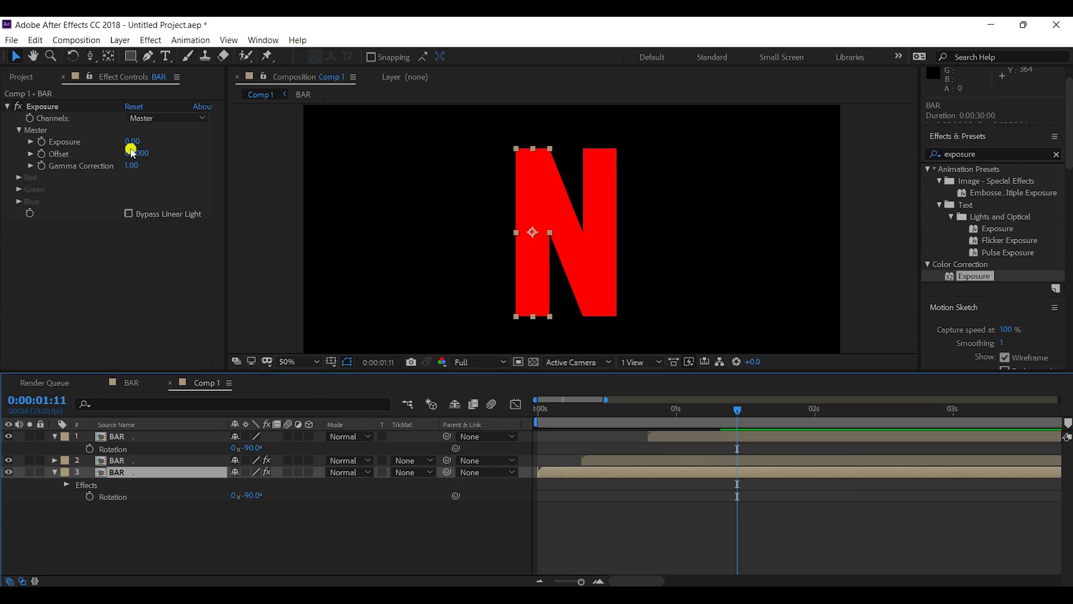
- Darken the left bar by setting its master Exposure to -1.60
{"action": "left_click_drag", "start_coordinate": [133, 140], "coordinate": [115, 140]}
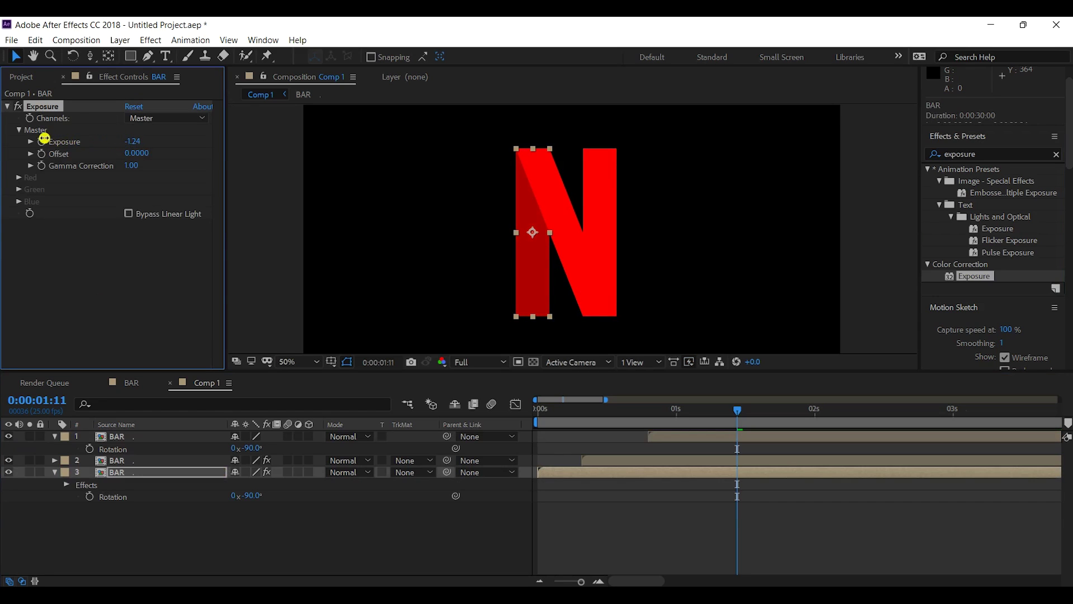
{"action": "left_click_drag", "start_coordinate": [121, 142], "coordinate": [118, 140]}
{"action": "left_click", "coordinate": [133, 141]}
{"action": "type", "text": "-1"}
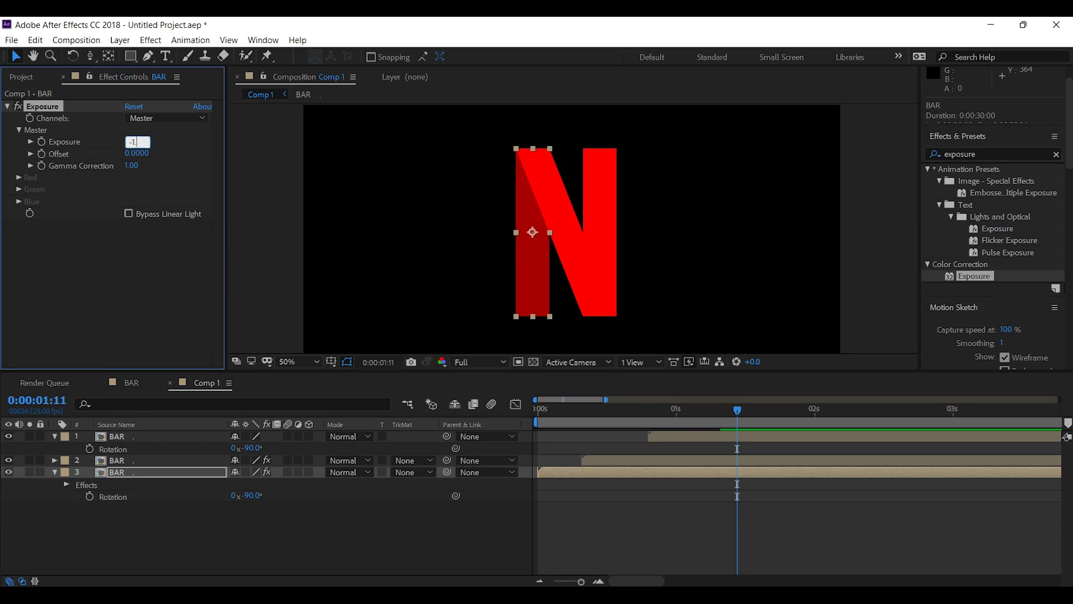
{"action": "left_click", "coordinate": [72, 260]}
- Copy the left bar's Exposure effect onto the right BAR layer
{"action": "left_click", "coordinate": [49, 111]}
{"action": "left_click", "coordinate": [112, 436]}
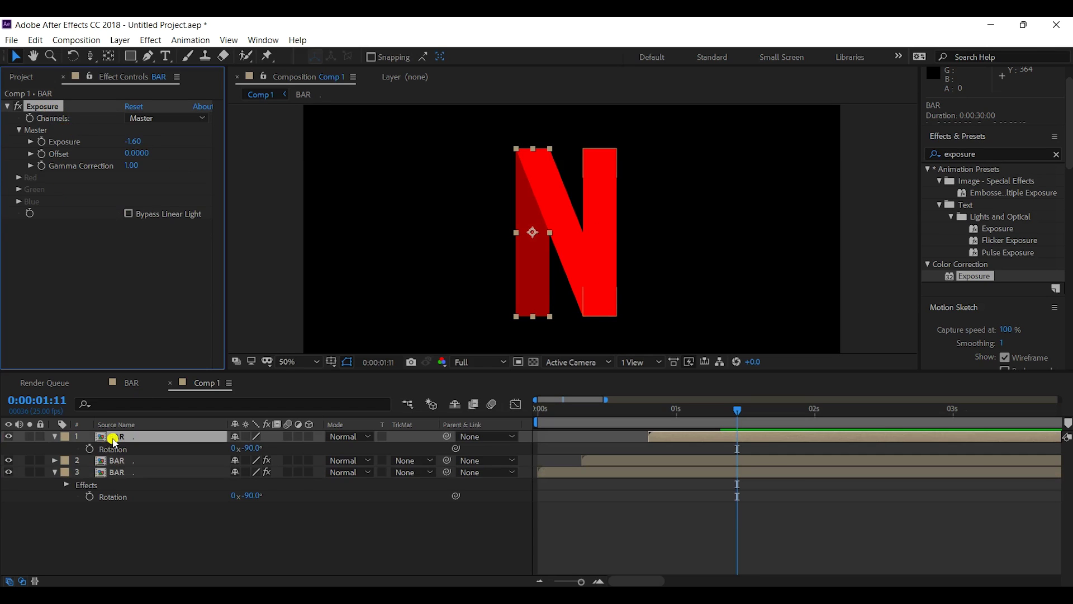
{"action": "key", "text": "ctrl+v"}
{"action": "left_click", "coordinate": [256, 296]}
- Move the diagonal BAR layer to the top of the layer stack and collapse the other two layers' properties
{"action": "left_click", "coordinate": [115, 472]}
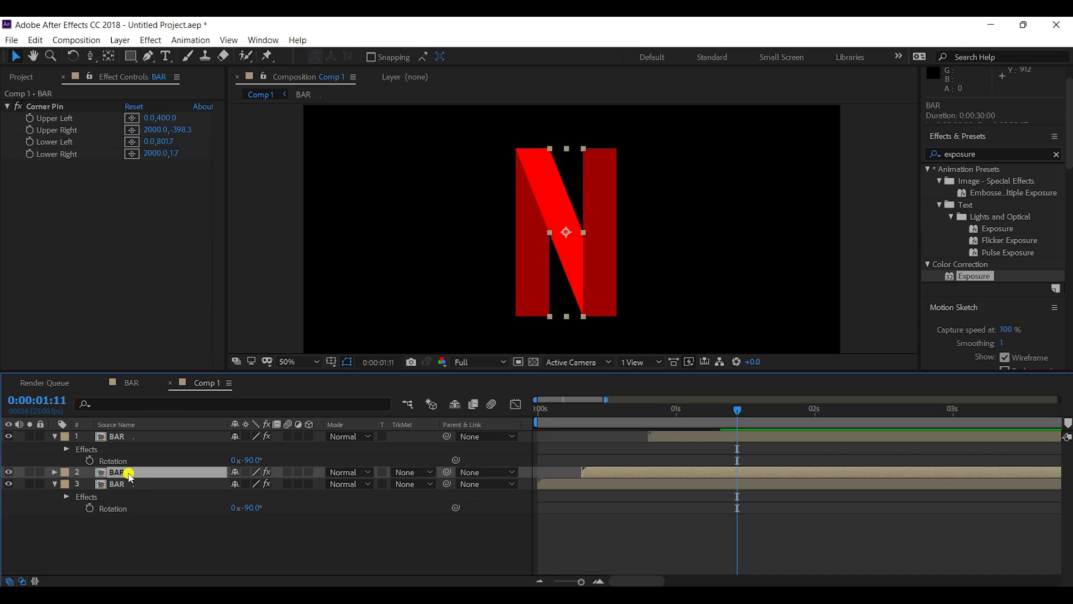
{"action": "left_click_drag", "start_coordinate": [128, 475], "coordinate": [124, 438]}
{"action": "left_click", "coordinate": [119, 450]}
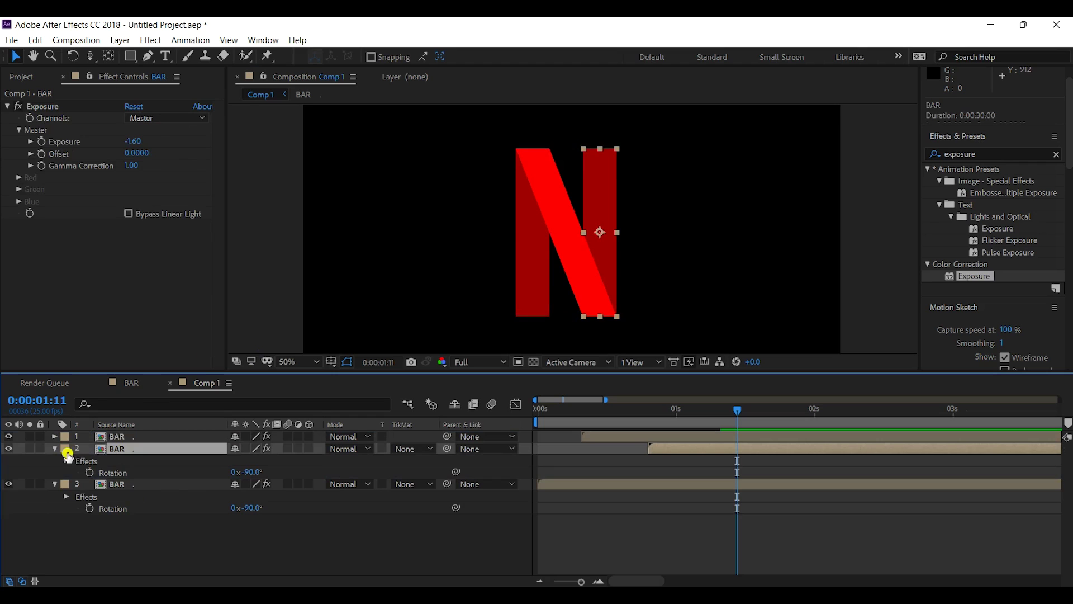
{"action": "left_click", "coordinate": [54, 448]}
{"action": "left_click", "coordinate": [54, 460]}
- Add a Drop Shadow to the diagonal bar with direction 118°, distance 61 and softness 180, and duplicate that effect
{"action": "left_click", "coordinate": [119, 436]}
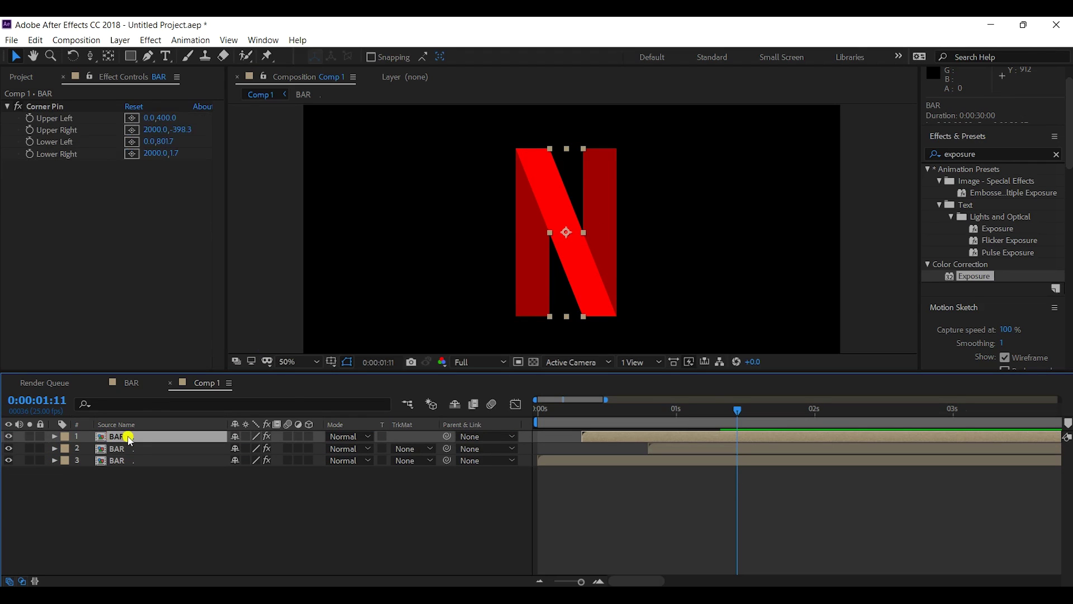
{"action": "right_click", "coordinate": [128, 437]}
{"action": "mouse_move", "coordinate": [171, 262]}
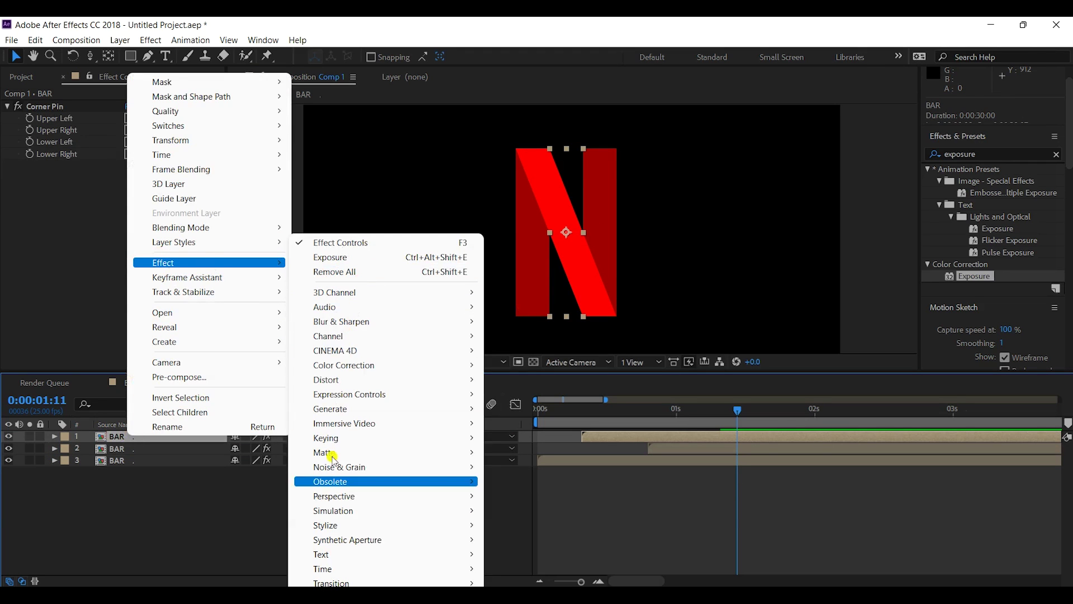
{"action": "mouse_move", "coordinate": [330, 495]}
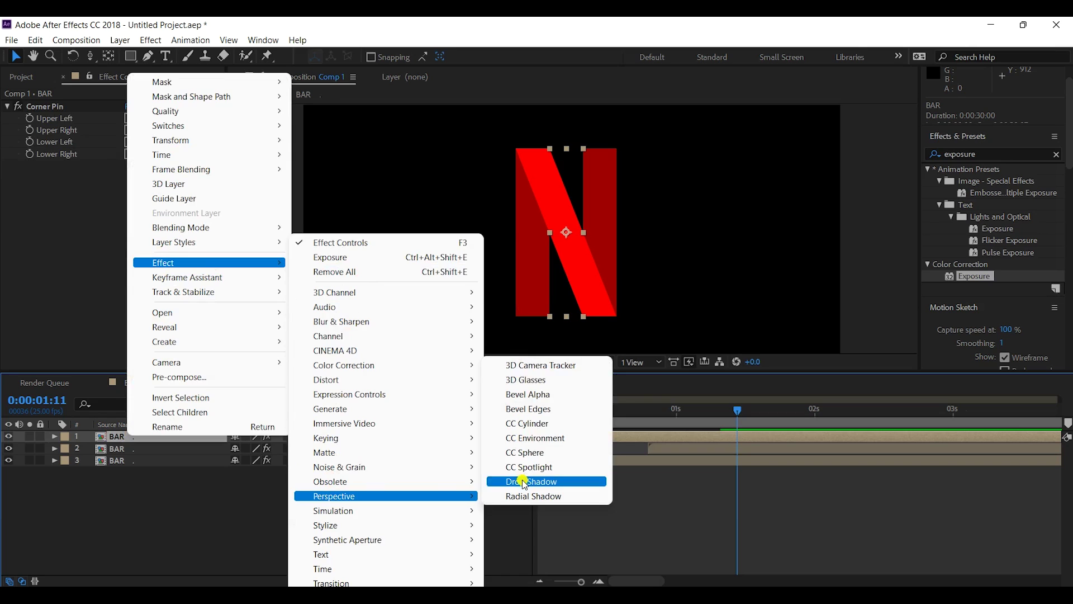
{"action": "left_click", "coordinate": [506, 481]}
{"action": "mouse_move", "coordinate": [131, 242]}
{"action": "left_mouse_down"}
{"action": "mouse_move", "coordinate": [247, 237]}
{"action": "mouse_move", "coordinate": [138, 222]}
{"action": "mouse_move", "coordinate": [119, 240]}
{"action": "left_mouse_up"}
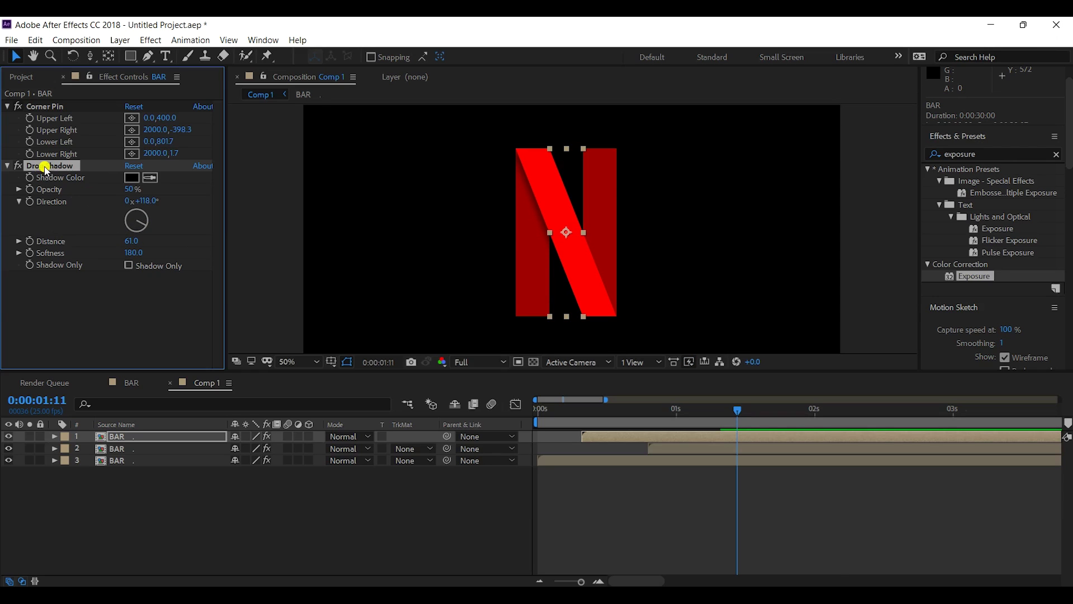
{"action": "key", "text": "ctrl+d"}
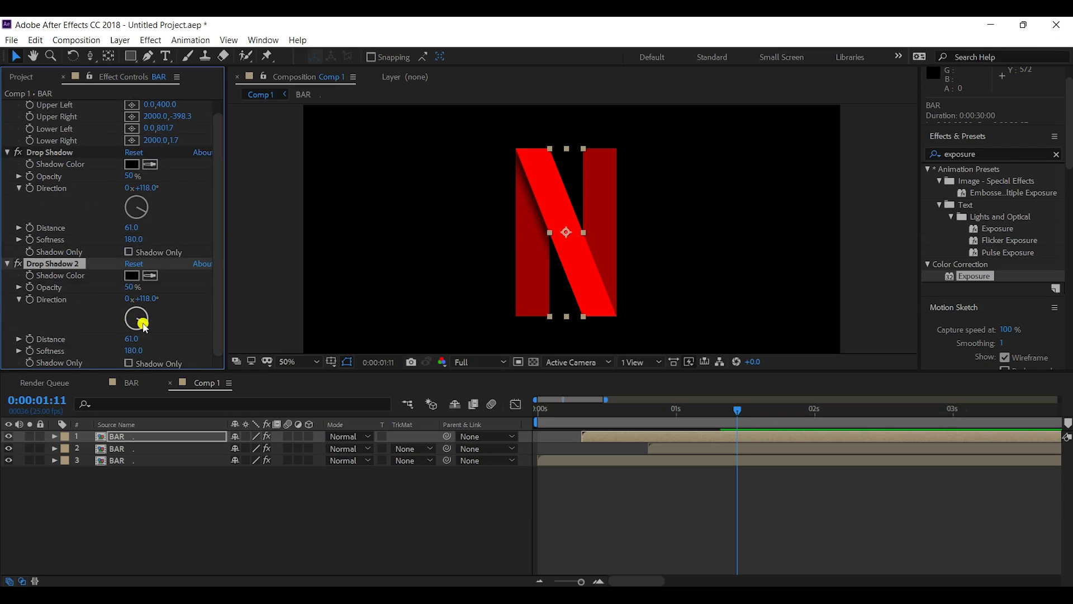
- Set the diagonal bar's second Drop Shadow to direction 255° and distance 210, and check the build-in animation
{"action": "left_click_drag", "start_coordinate": [145, 323], "coordinate": [129, 326]}
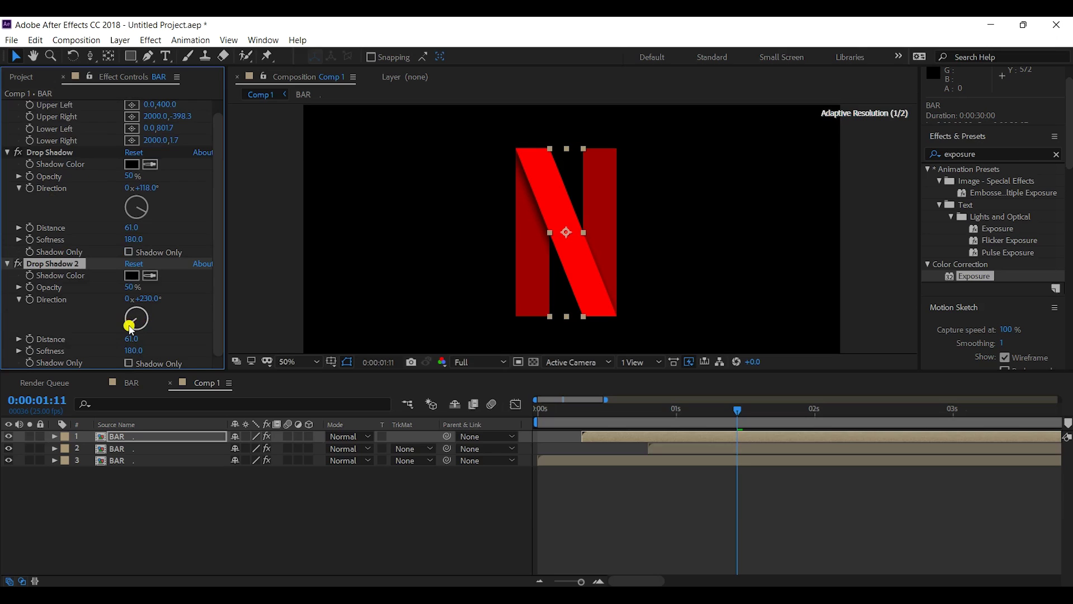
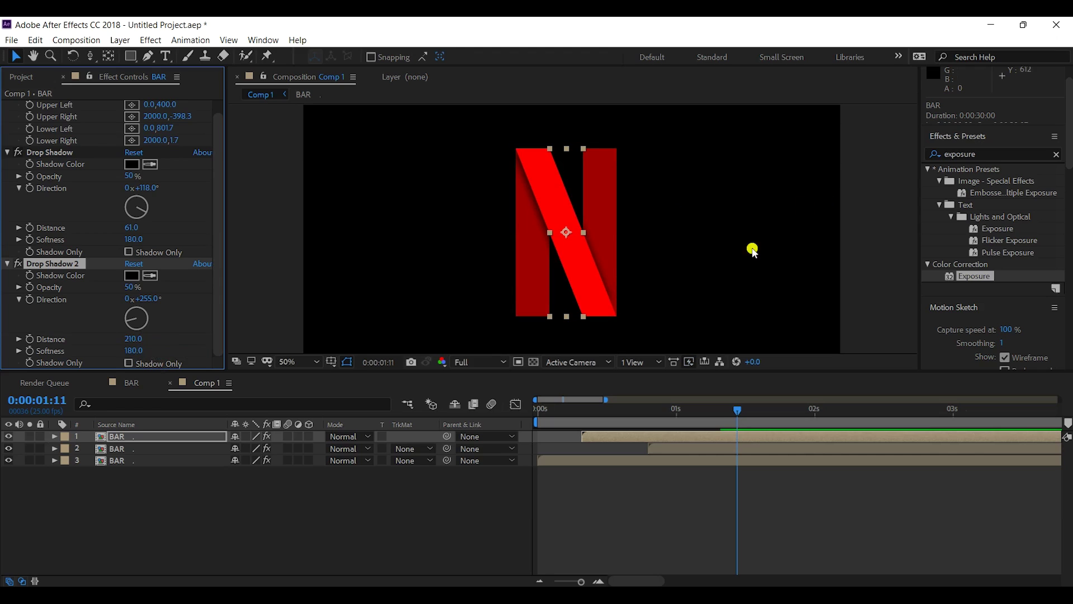
{"action": "left_click", "coordinate": [859, 257]}
{"action": "mouse_move", "coordinate": [543, 408]}
{"action": "left_mouse_down"}
{"action": "mouse_move", "coordinate": [531, 408]}
{"action": "mouse_move", "coordinate": [558, 409]}
{"action": "left_mouse_up"}
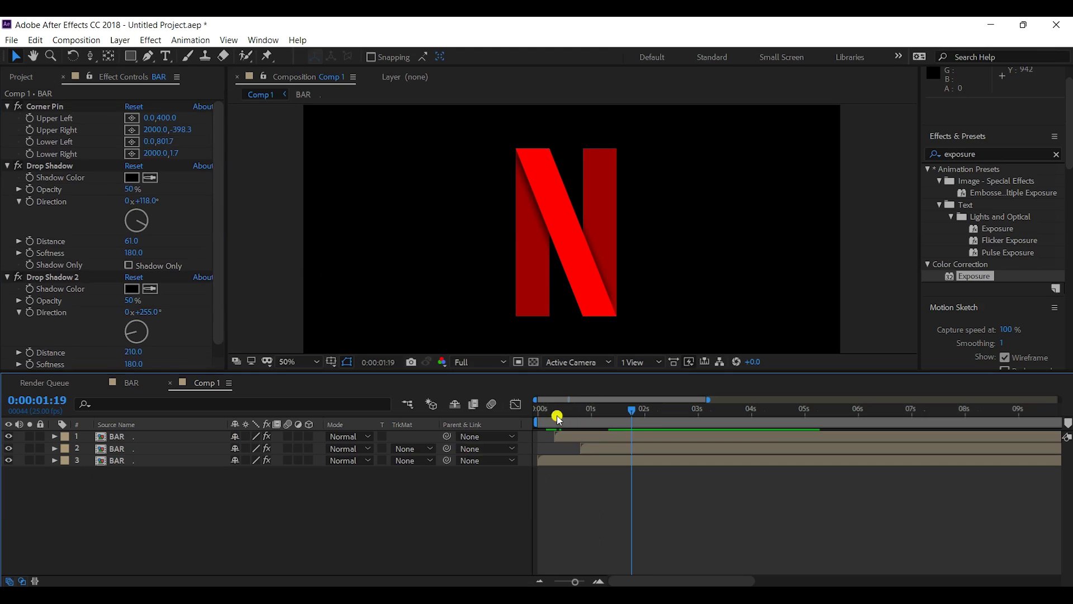
{"action": "mouse_move", "coordinate": [539, 412]}
{"action": "left_mouse_down"}
{"action": "mouse_move", "coordinate": [711, 412]}
{"action": "mouse_move", "coordinate": [537, 403]}
{"action": "mouse_move", "coordinate": [641, 399]}
{"action": "left_mouse_up"}
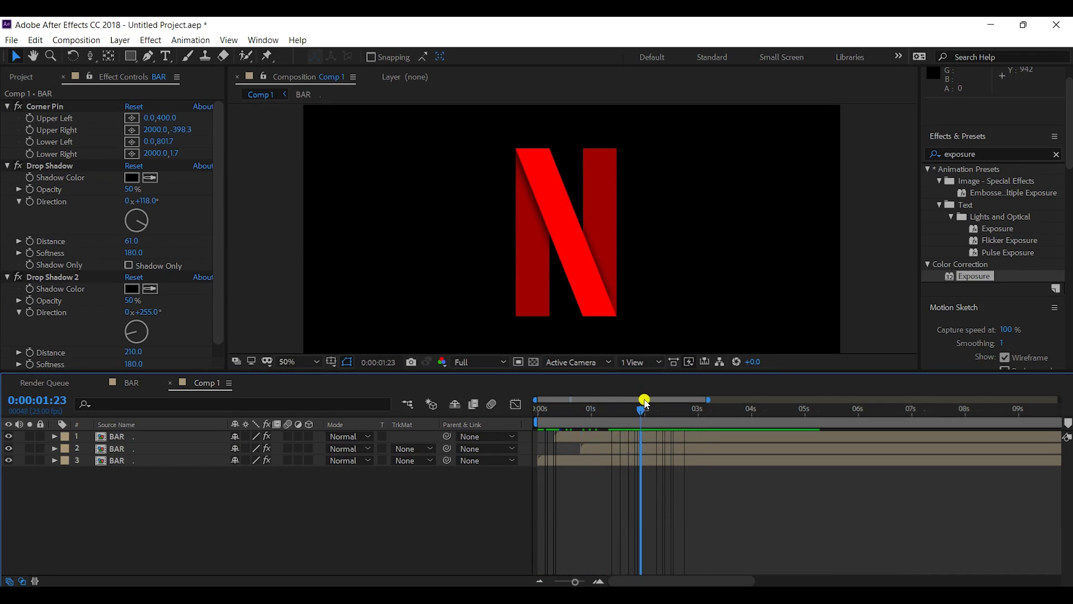
- Enable time remapping on the left BAR layer, identifying the layer by toggling its visibility
{"action": "left_click", "coordinate": [116, 463]}
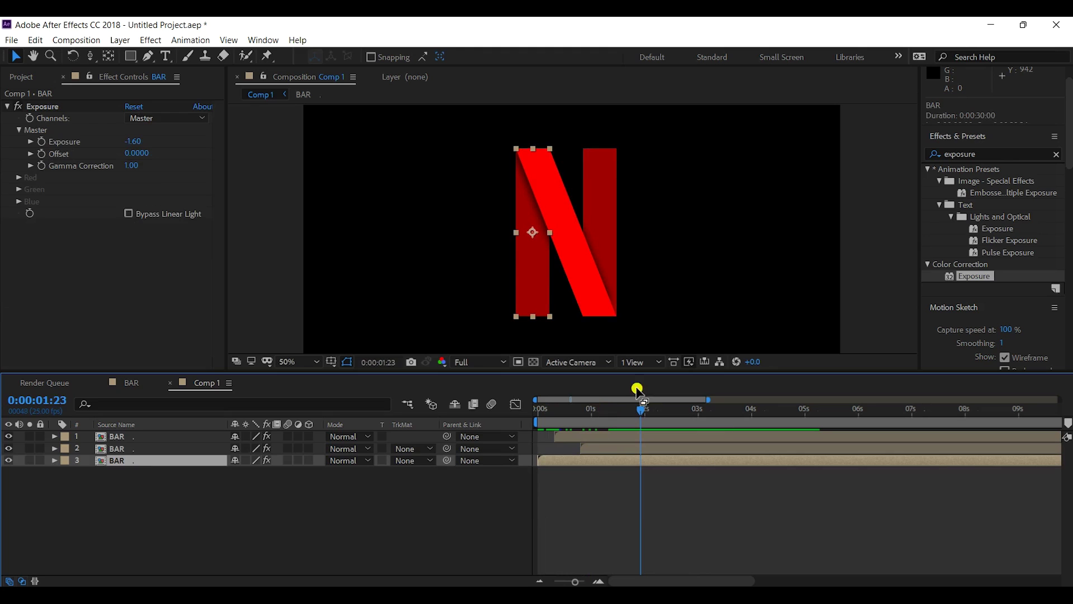
{"action": "left_click", "coordinate": [8, 460]}
{"action": "left_click", "coordinate": [8, 460]}
{"action": "right_click", "coordinate": [125, 462]}
{"action": "mouse_move", "coordinate": [257, 179]}
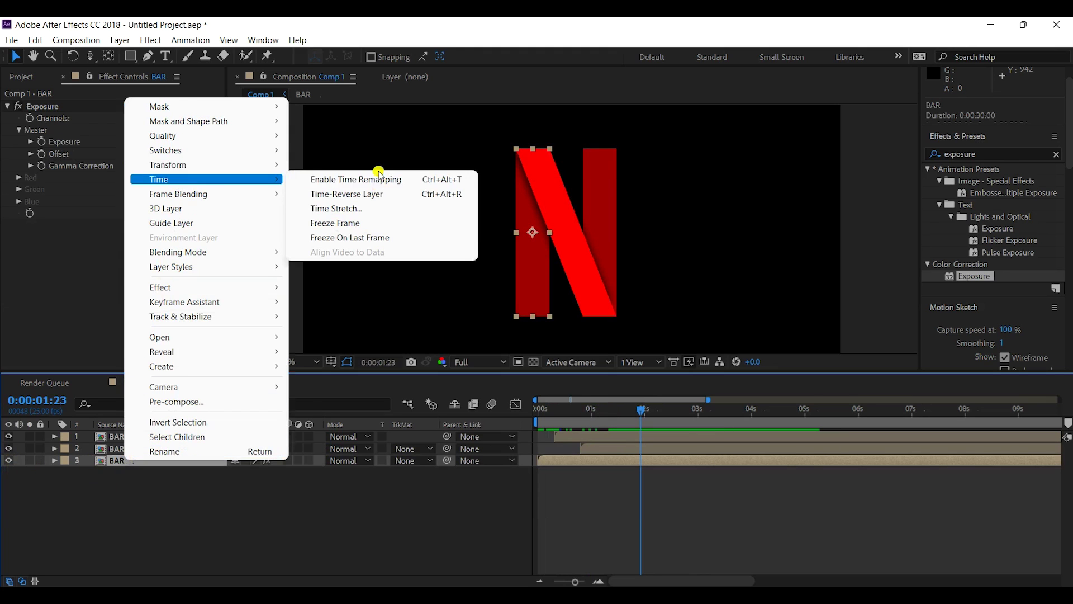
{"action": "left_click", "coordinate": [380, 180]}
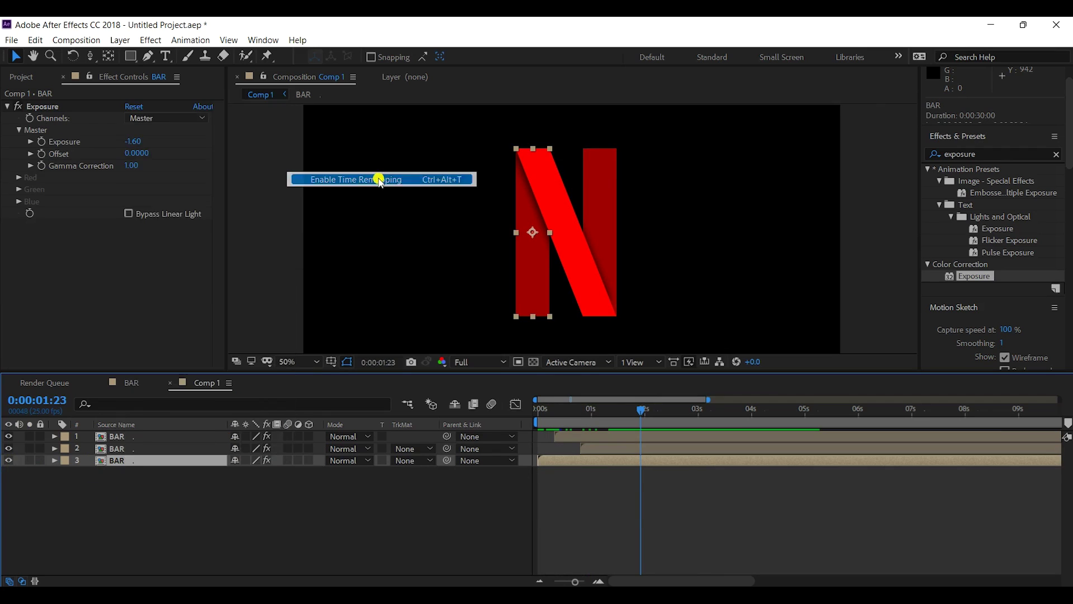
- Enable time remapping on the right BAR layer
{"action": "left_click", "coordinate": [120, 437]}
{"action": "left_click", "coordinate": [116, 449]}
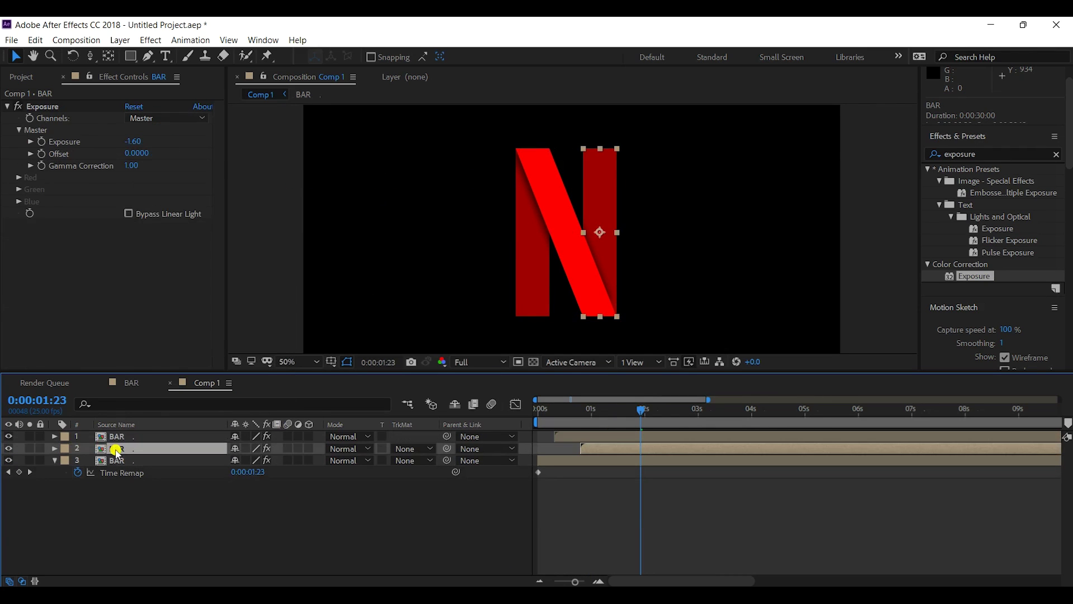
{"action": "right_click", "coordinate": [116, 451]}
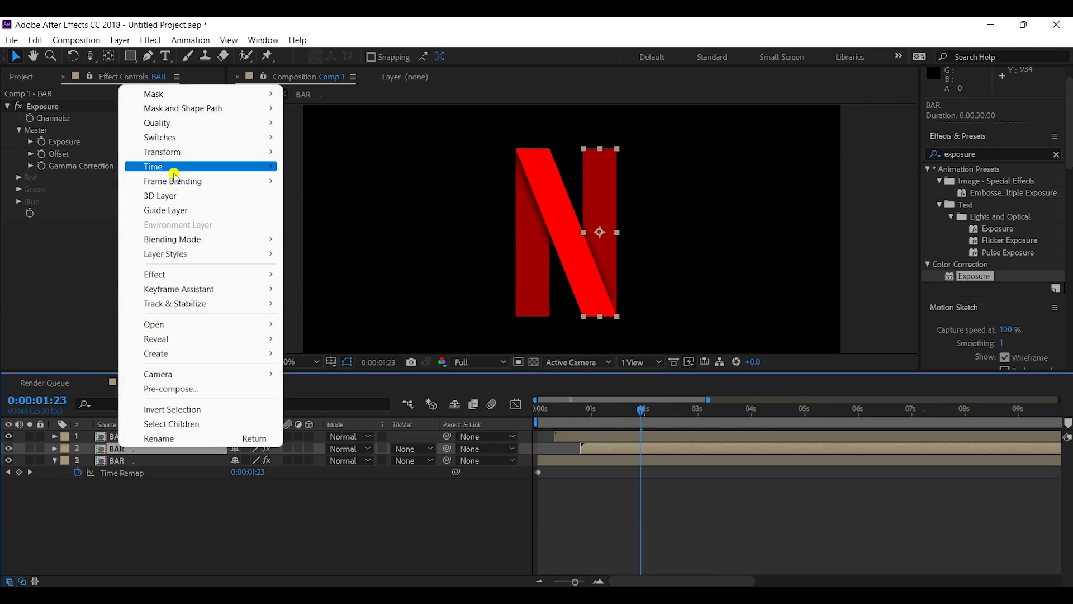
{"action": "mouse_move", "coordinate": [175, 168]}
{"action": "left_click", "coordinate": [329, 167]}
- Keyframe the right bar's Time Remap at 0:00:03:04, and at 0:00:03:13 with the value 0:00:05:21
{"action": "left_click_drag", "start_coordinate": [548, 414], "coordinate": [707, 414]}
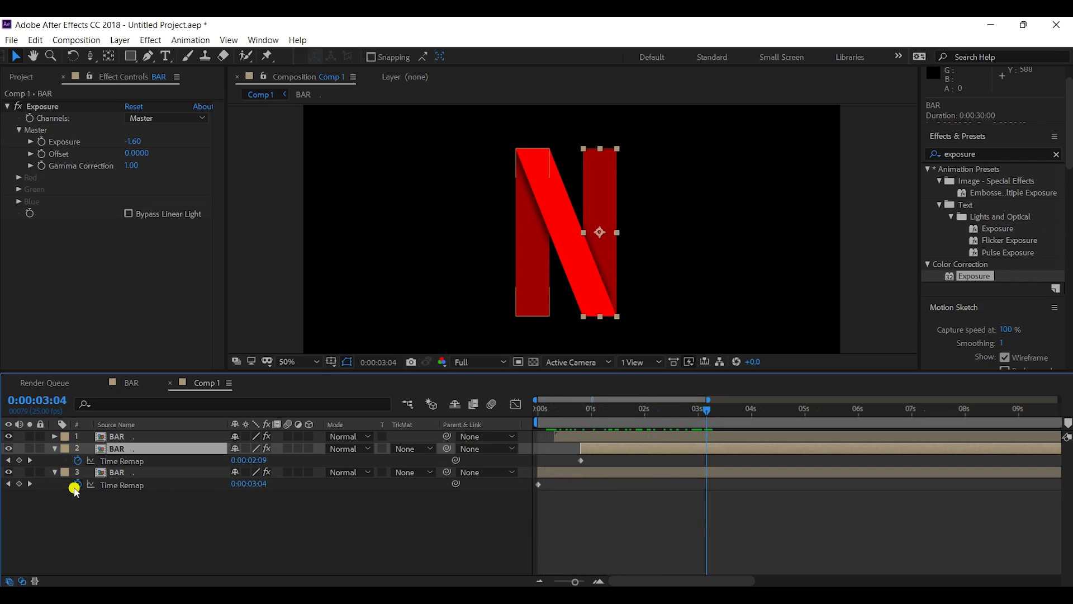
{"action": "left_click", "coordinate": [19, 460]}
{"action": "mouse_move", "coordinate": [706, 412]}
{"action": "left_mouse_down"}
{"action": "mouse_move", "coordinate": [739, 411]}
{"action": "mouse_move", "coordinate": [726, 412]}
{"action": "left_mouse_up"}
{"action": "left_click", "coordinate": [254, 460]}
{"action": "mouse_move", "coordinate": [306, 459]}
{"action": "left_mouse_down"}
{"action": "mouse_move", "coordinate": [252, 457]}
{"action": "mouse_move", "coordinate": [303, 455]}
{"action": "left_mouse_up"}
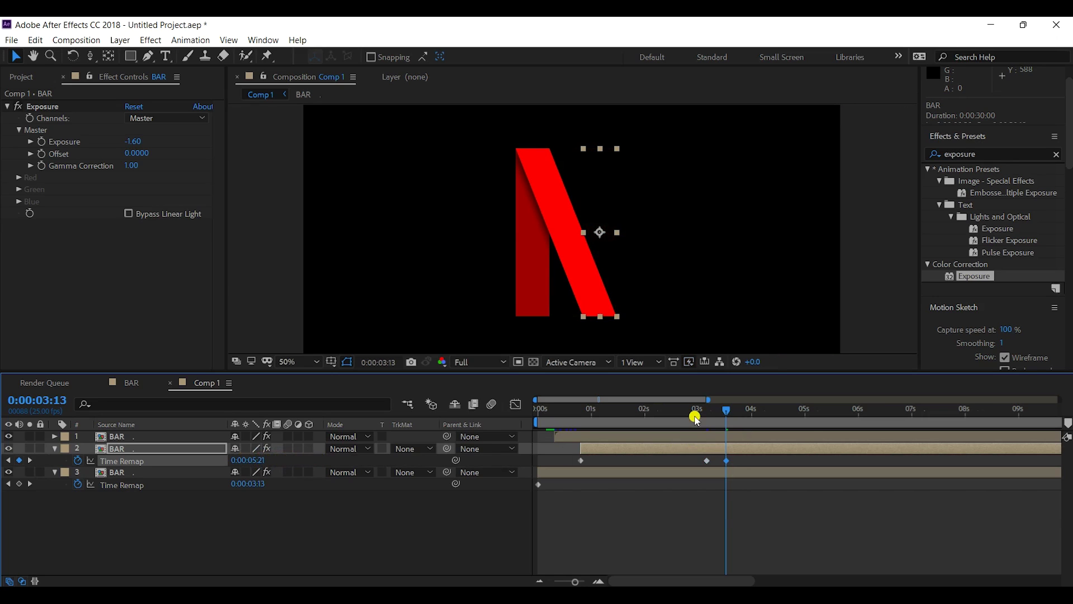
- Move the current time to 0:00:03:16 and enable time remapping on the diagonal BAR layer
{"action": "left_click_drag", "start_coordinate": [694, 410], "coordinate": [731, 450]}
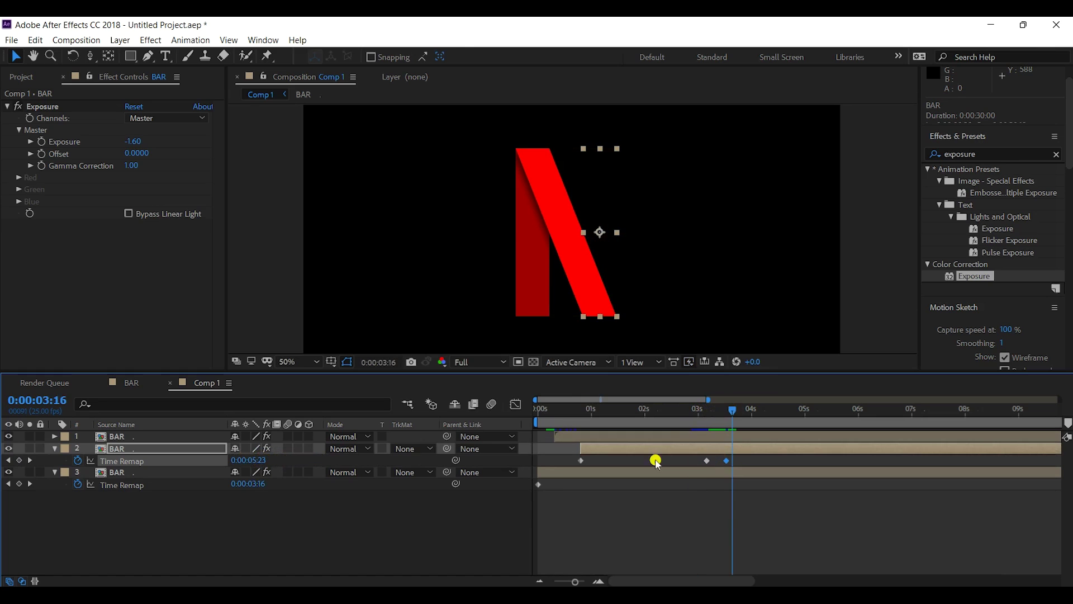
{"action": "left_click", "coordinate": [100, 446]}
{"action": "left_click", "coordinate": [9, 435]}
{"action": "left_click", "coordinate": [9, 436]}
{"action": "left_click", "coordinate": [129, 435]}
{"action": "right_click", "coordinate": [113, 437]}
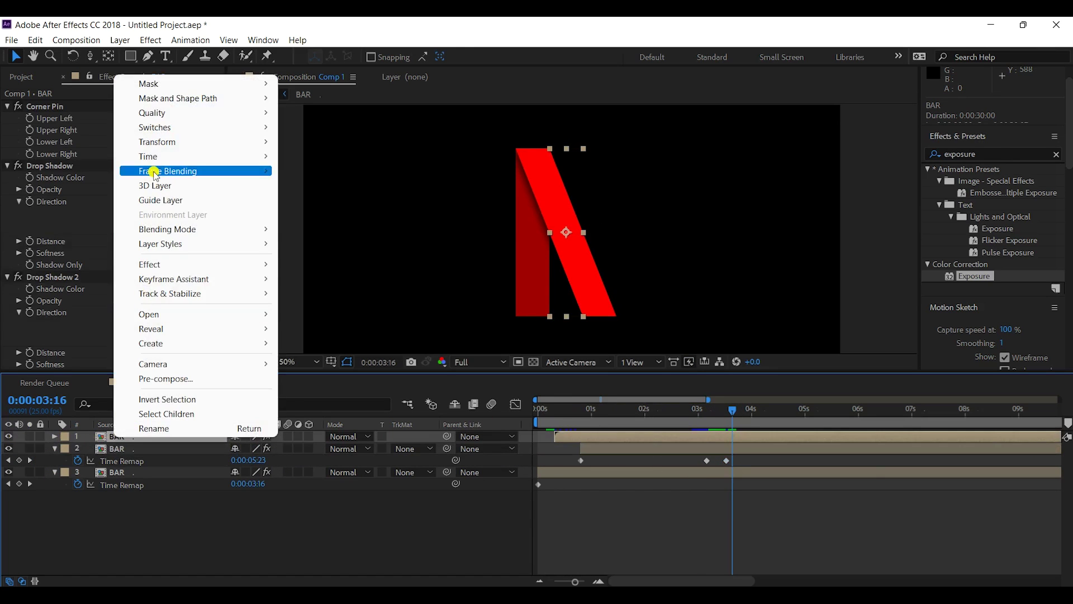
{"action": "mouse_move", "coordinate": [168, 157]}
{"action": "left_click", "coordinate": [329, 156]}
- Keyframe the diagonal bar's Time Remap at 0:00:03:16, and at 0:00:03:24 with the value 0:00:05:24
{"action": "left_click", "coordinate": [19, 448]}
{"action": "left_click_drag", "start_coordinate": [732, 410], "coordinate": [749, 412]}
{"action": "left_click", "coordinate": [857, 34]}
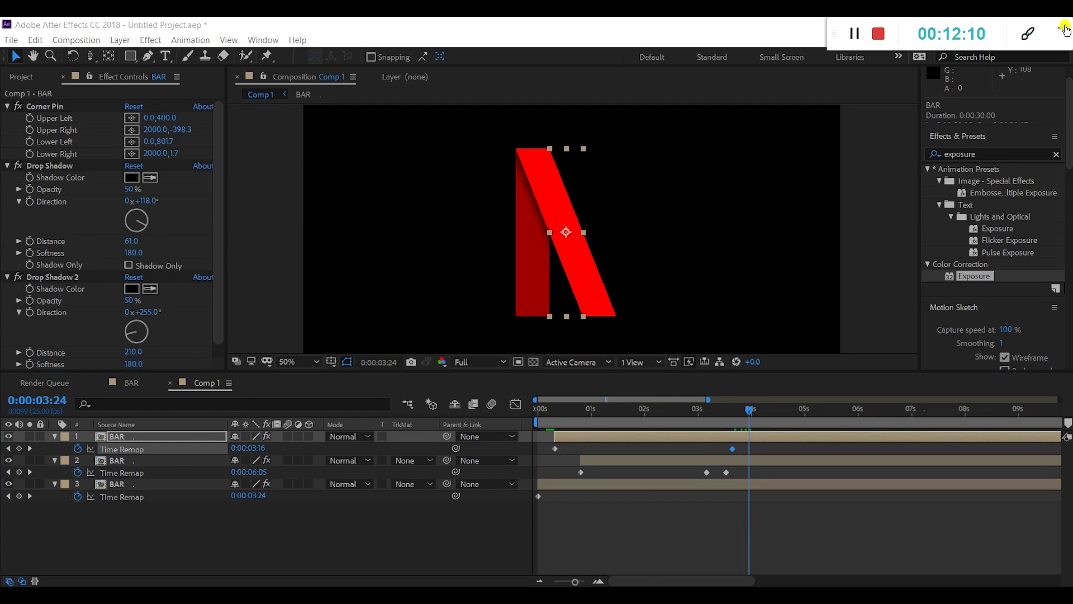
{"action": "left_click_drag", "start_coordinate": [262, 447], "coordinate": [403, 433]}
- Keyframe the left bar's Time Remap at 0:00:03:24 and, so that it vanishes, at 0:00:04:06, and end the work area shortly after
{"action": "left_click", "coordinate": [155, 484]}
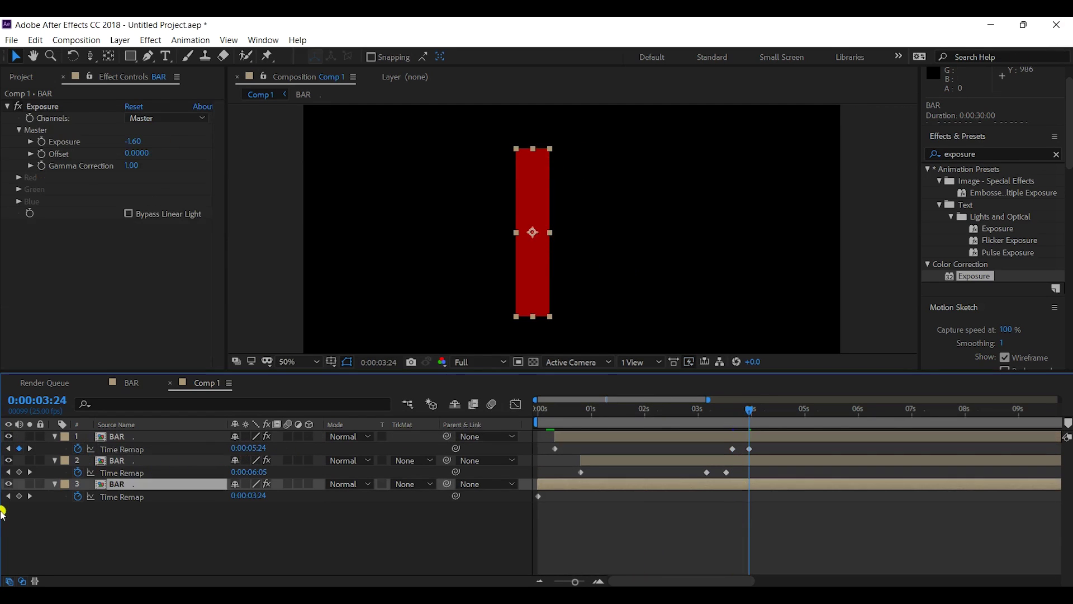
{"action": "left_click", "coordinate": [24, 496]}
{"action": "left_click_drag", "start_coordinate": [750, 410], "coordinate": [767, 412]}
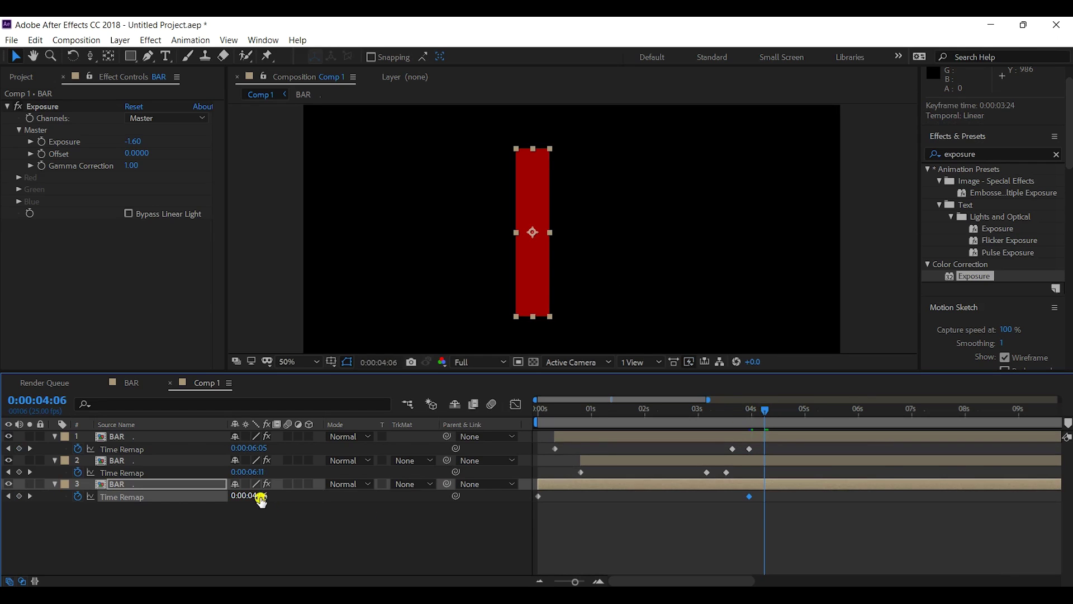
{"action": "mouse_move", "coordinate": [286, 496]}
{"action": "left_mouse_down"}
{"action": "mouse_move", "coordinate": [313, 492]}
{"action": "mouse_move", "coordinate": [288, 491]}
{"action": "left_mouse_up"}
{"action": "mouse_move", "coordinate": [765, 409]}
{"action": "left_mouse_down"}
{"action": "mouse_move", "coordinate": [504, 407]}
{"action": "mouse_move", "coordinate": [548, 416]}
{"action": "mouse_move", "coordinate": [775, 402]}
{"action": "left_mouse_up"}
{"action": "key", "text": "n"}
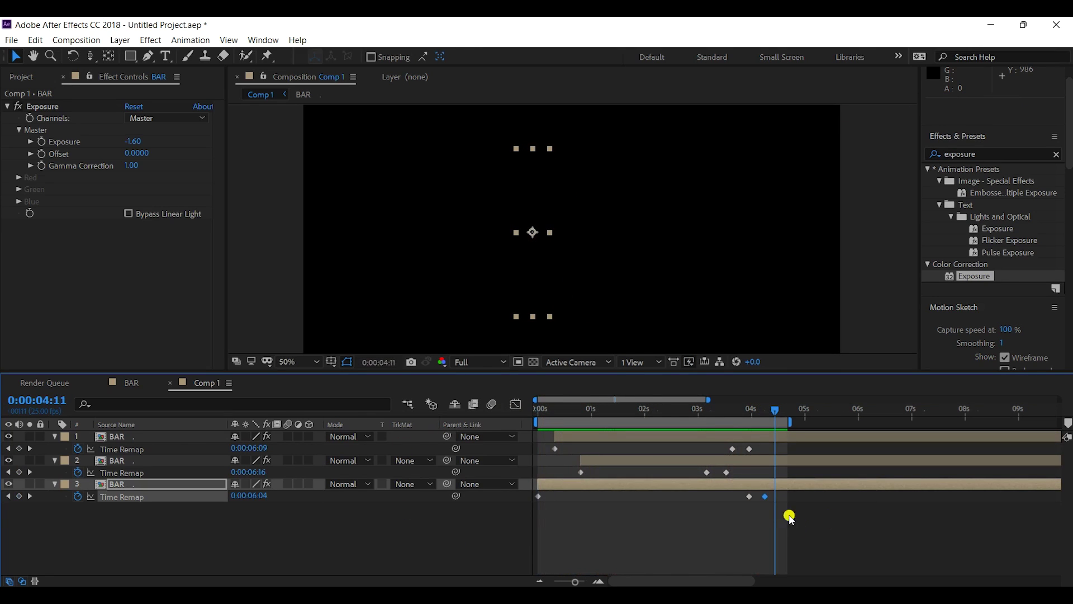
- Delay the closing Time Remap keyframes: right bar to about 0:00:03:16, diagonal to about 0:00:04:04, and the left bar's last one to 0:00:04:15
{"action": "left_click_drag", "start_coordinate": [726, 471], "coordinate": [763, 449]}
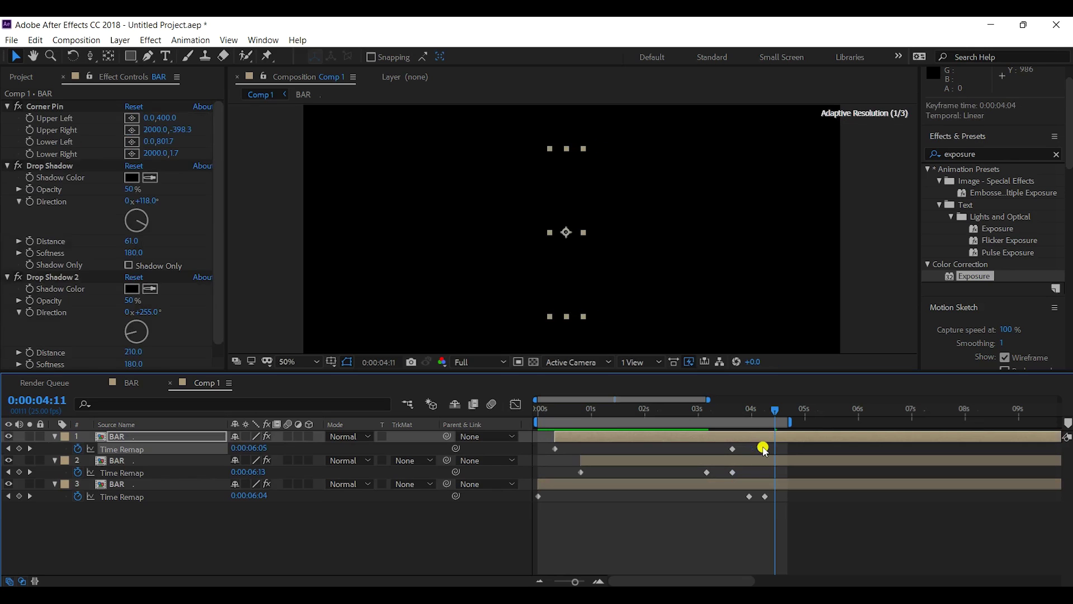
{"action": "left_click_drag", "start_coordinate": [765, 502], "coordinate": [780, 499]}
{"action": "left_click_drag", "start_coordinate": [774, 496], "coordinate": [786, 496]}
- Start the work area at 0:00:02:18 and preview the bars disappearing
{"action": "left_click_drag", "start_coordinate": [705, 410], "coordinate": [683, 412]}
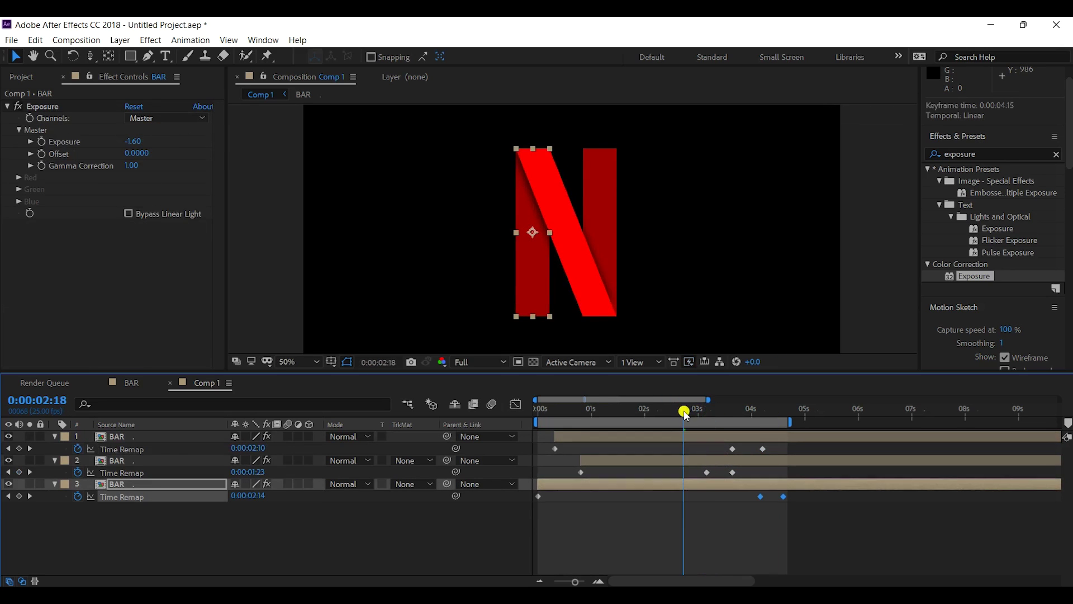
{"action": "key", "text": "b"}
{"action": "key", "text": "space"}
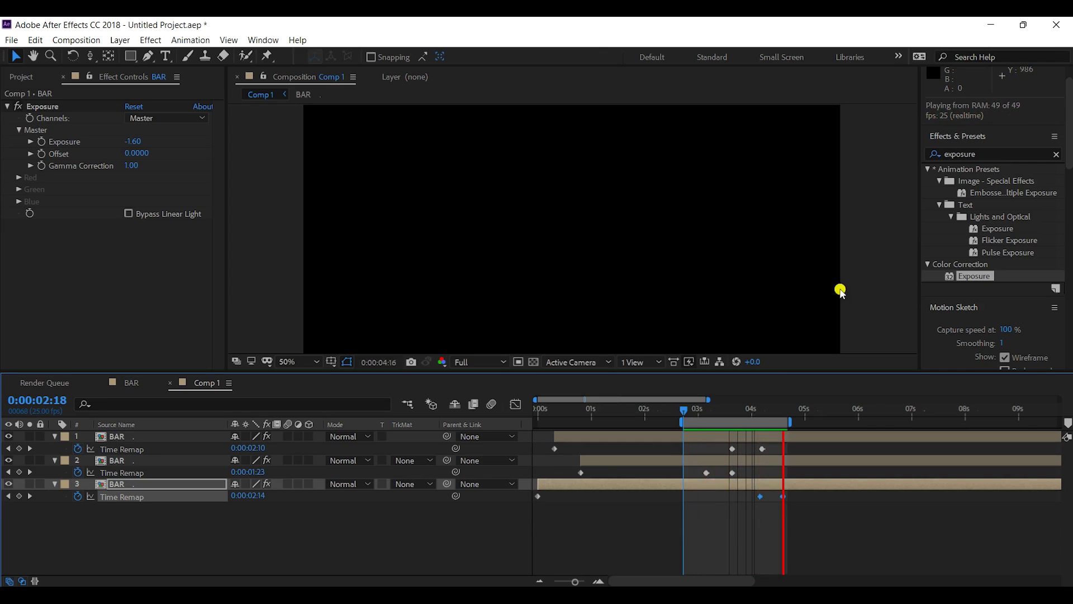
- Shift the three bars' closing Time Remap keyframes a few frames later, with the left bar's last one just before 0:00:05:00
{"action": "left_click_drag", "start_coordinate": [732, 472], "coordinate": [736, 475]}
{"action": "left_click_drag", "start_coordinate": [705, 410], "coordinate": [783, 412]}
{"action": "left_click_drag", "start_coordinate": [762, 449], "coordinate": [766, 448]}
{"action": "left_click_drag", "start_coordinate": [783, 496], "coordinate": [798, 496]}
- Set the work area from 0:00:00:00 to 0:00:05:00 and scrub through the animation to 0:00:02:07
{"action": "left_click_drag", "start_coordinate": [793, 409], "coordinate": [805, 410]}
{"action": "key", "text": "n"}
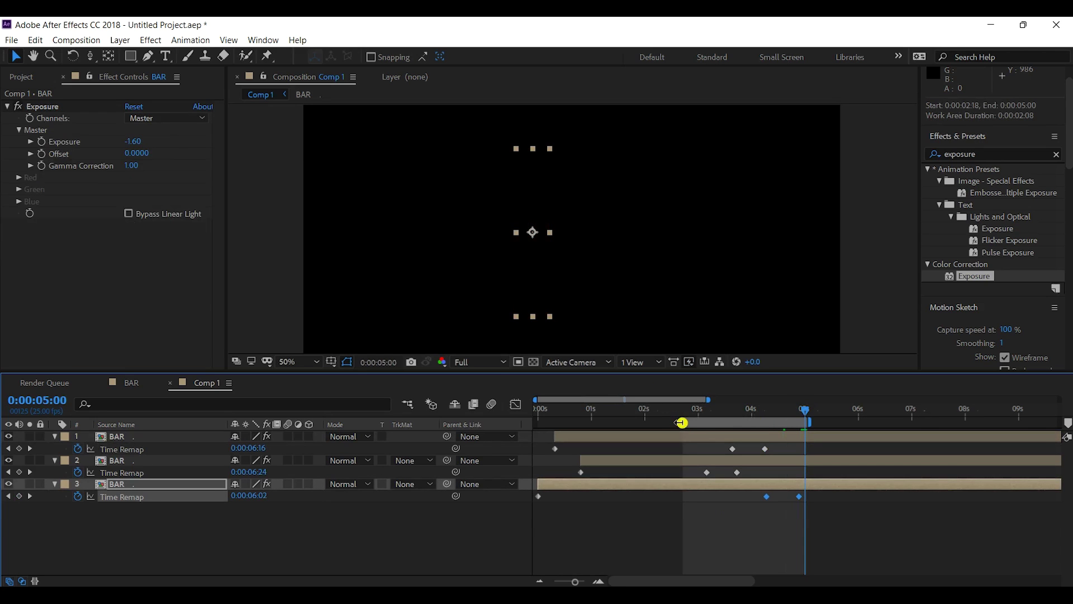
{"action": "left_click_drag", "start_coordinate": [674, 427], "coordinate": [157, 422]}
{"action": "left_click_drag", "start_coordinate": [540, 413], "coordinate": [661, 410]}
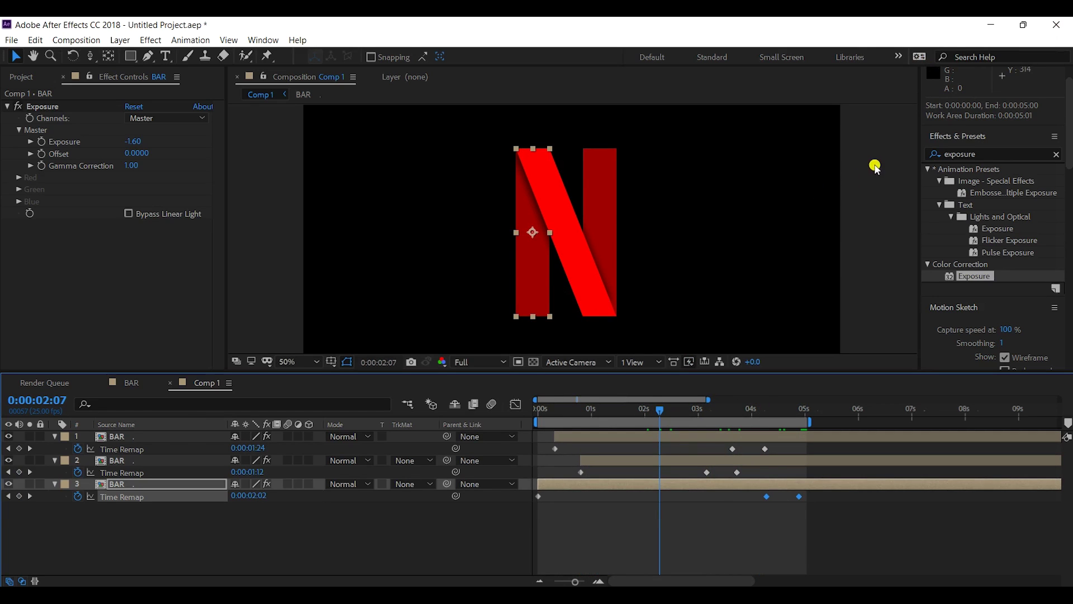
- Create a white (FFFFFF) solid layer of 1920 × 1080 px in Comp 1
{"action": "left_click", "coordinate": [854, 182]}
{"action": "left_click_drag", "start_coordinate": [680, 227], "coordinate": [673, 185]}
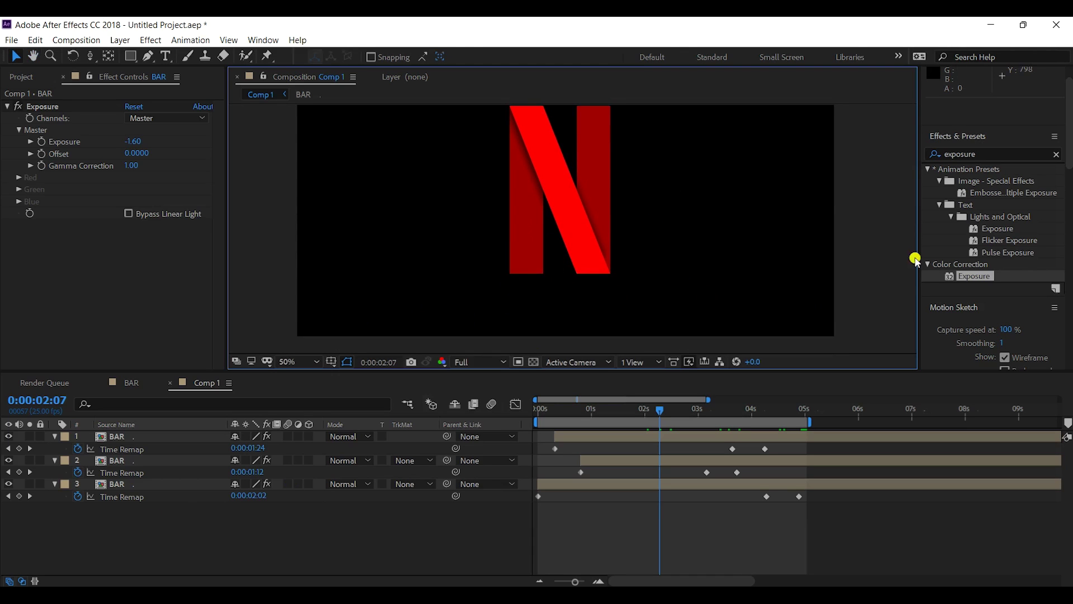
{"action": "right_click", "coordinate": [136, 558]}
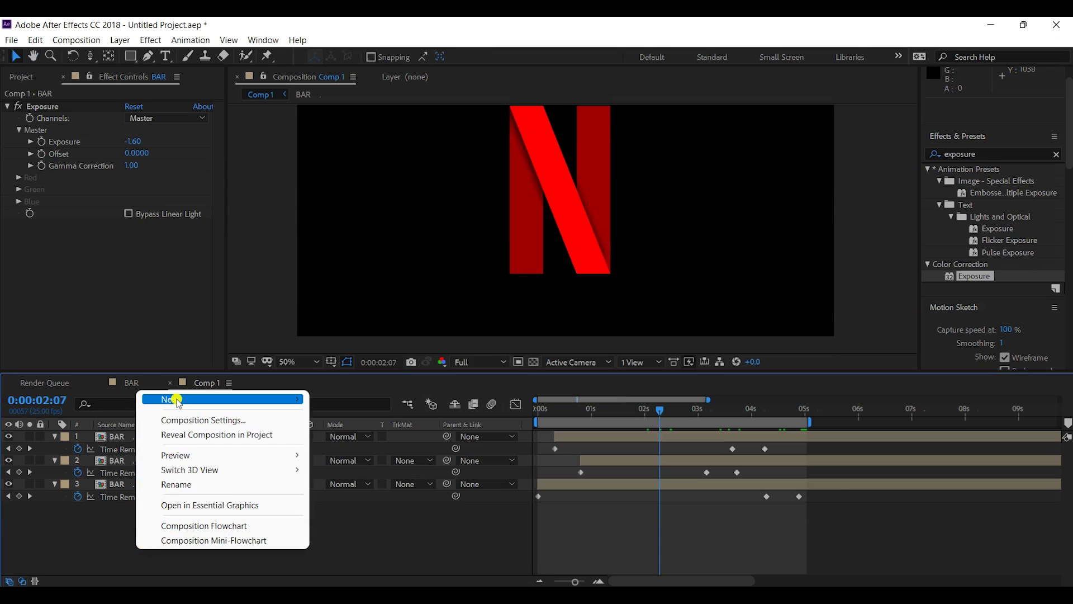
{"action": "mouse_move", "coordinate": [177, 400]}
{"action": "left_click", "coordinate": [343, 434]}
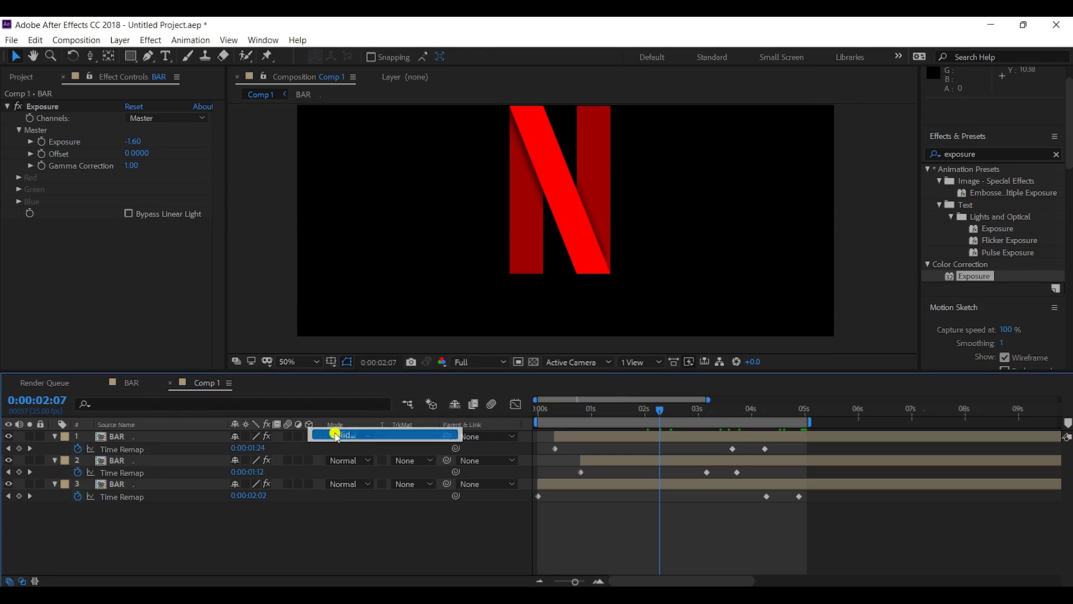
{"action": "left_click", "coordinate": [231, 407]}
{"action": "left_click_drag", "start_coordinate": [358, 235], "coordinate": [313, 190]}
{"action": "left_click", "coordinate": [530, 354]}
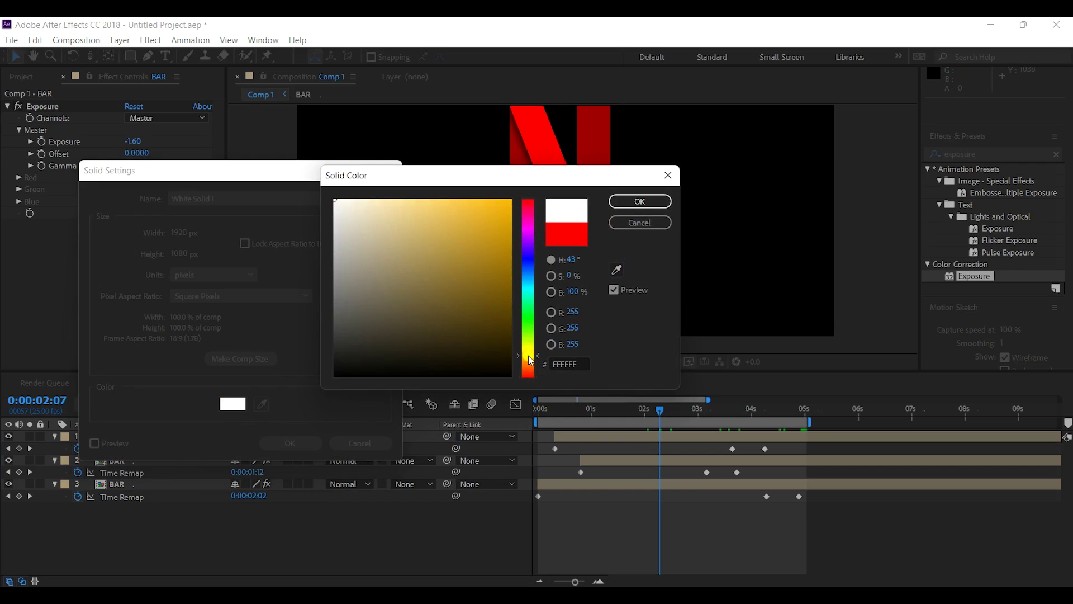
{"action": "left_click", "coordinate": [641, 203]}
{"action": "left_click", "coordinate": [308, 449]}
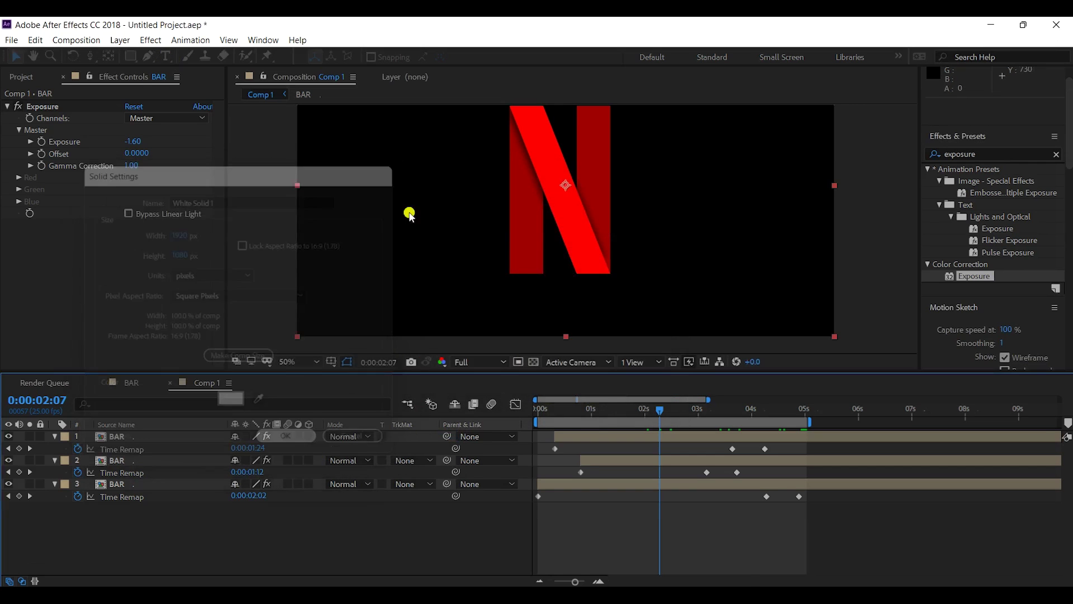
- Add an elliptical mask that fills the whole white solid
{"action": "left_click_drag", "start_coordinate": [133, 66], "coordinate": [153, 87]}
{"action": "double_click", "coordinate": [130, 57]}
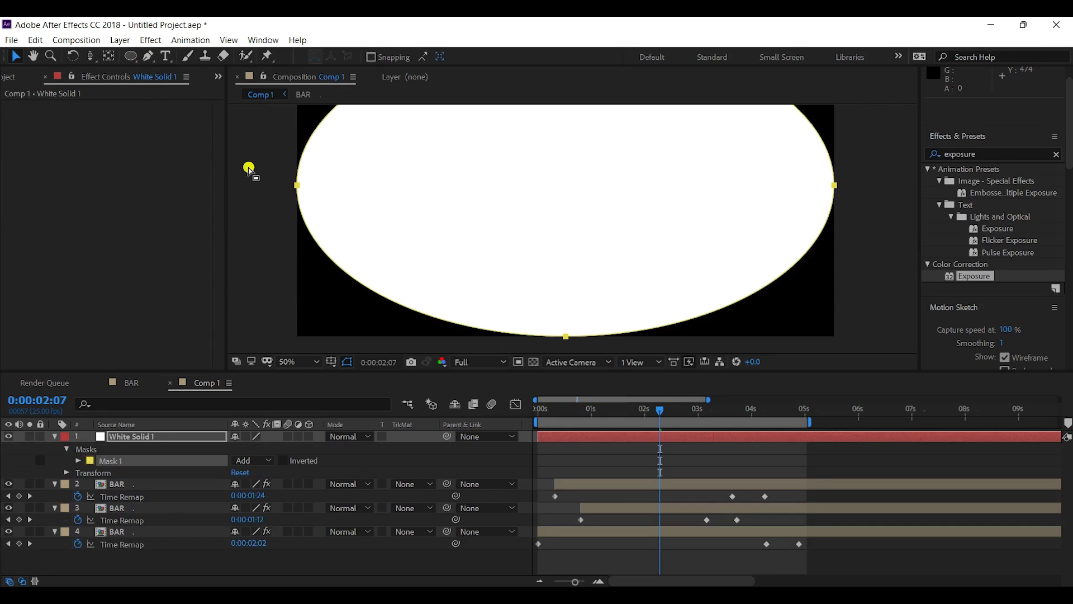
{"action": "key", "text": "Return"}
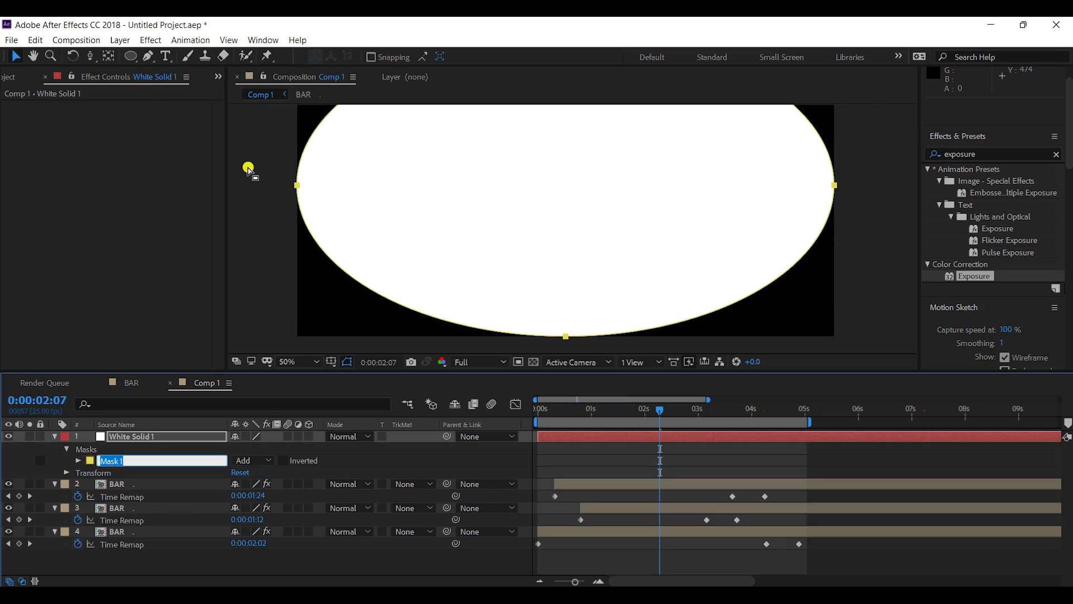
- Nudge the white solid's elliptical mask straight down until its upper curve slightly overlaps the bottom edge of the N
{"action": "left_click", "coordinate": [115, 463]}
{"action": "key", "text": "shift+Down"}
{"action": "key", "text": "shift+Down"}
{"action": "key", "text": "shift+Down"}
{"action": "key", "text": "shift+Down"}
{"action": "key", "text": "shift+Down"}
{"action": "key", "text": "shift+Down"}
{"action": "key", "text": "shift+Down"}
{"action": "key", "text": "shift+Down"}
{"action": "key", "text": "shift+Down"}
{"action": "key", "text": "shift+Down"}
{"action": "key", "text": "shift+Down"}
{"action": "key", "text": "shift+Down"}
{"action": "key", "text": "shift+Down"}
{"action": "key", "text": "shift+Down"}
{"action": "key", "text": "shift+Down"}
{"action": "key", "text": "shift+Down"}
{"action": "key", "text": "shift+Down"}
{"action": "key", "text": "shift+Down"}
{"action": "key", "text": "shift+Down"}
{"action": "key", "text": "shift+Down"}
{"action": "key", "text": "shift+Up"}
{"action": "key", "text": "shift+Up"}
{"action": "key", "text": "shift+Down"}
{"action": "key", "text": "shift+Down"}
{"action": "key", "text": "shift+Up"}
{"action": "key", "text": "shift+Up"}
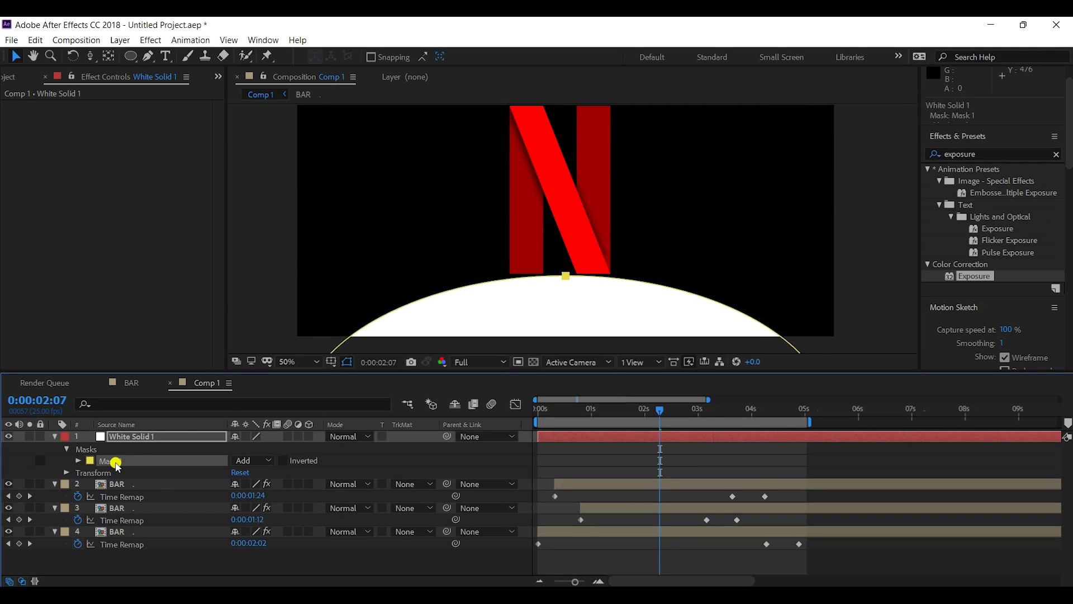
{"action": "key", "text": "shift+Up"}
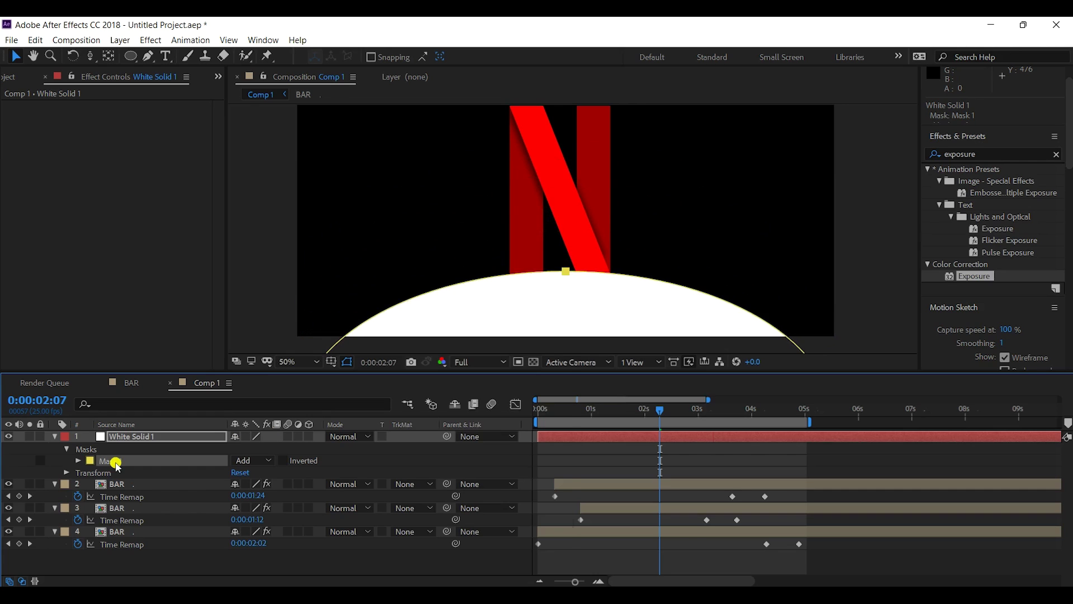
- Set the white solid's blending mode to Silhouette Alpha so its ellipse cuts a curve into the N's base
{"action": "left_click", "coordinate": [349, 436]}
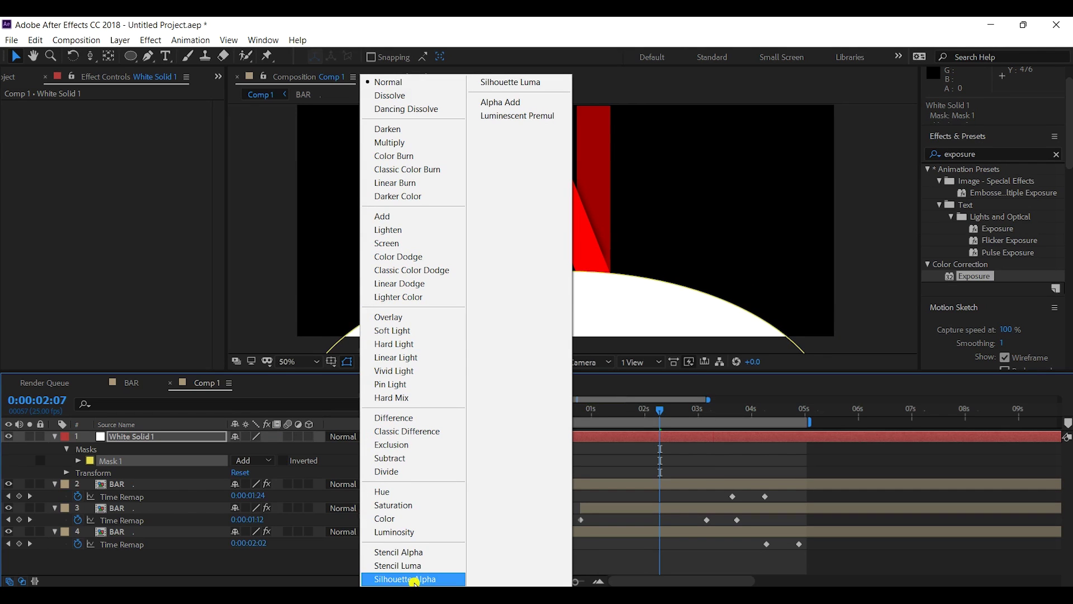
{"action": "left_click", "coordinate": [413, 580]}
{"action": "left_click", "coordinate": [261, 254]}
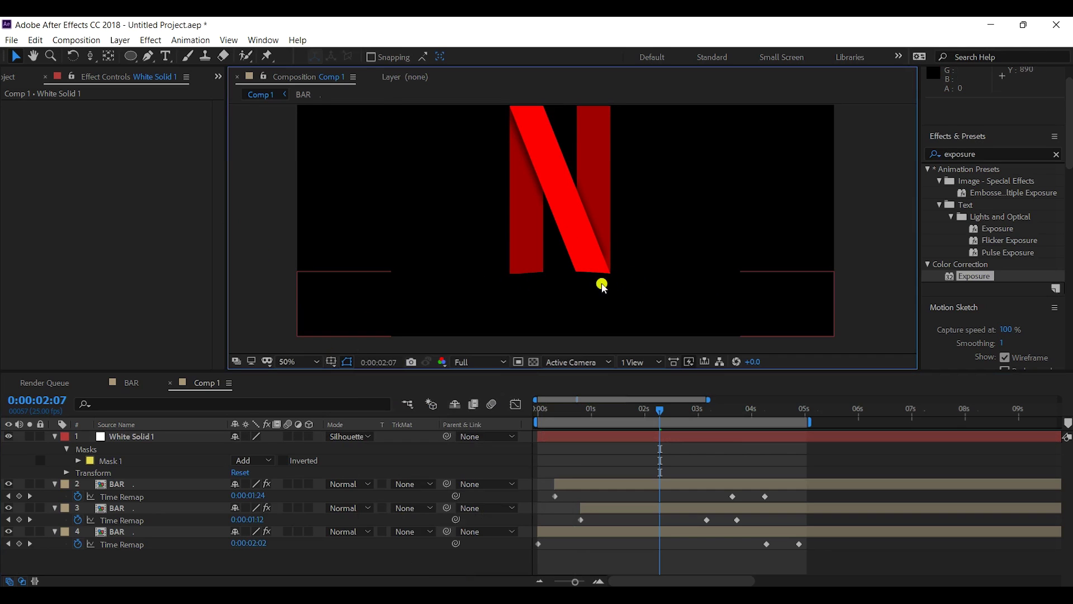
- Nudge the white solid's elliptical mask slightly upward so its curve cuts a little deeper into the N's base
{"action": "key", "text": "h"}
{"action": "left_click_drag", "start_coordinate": [679, 175], "coordinate": [670, 222]}
{"action": "key", "text": "v"}
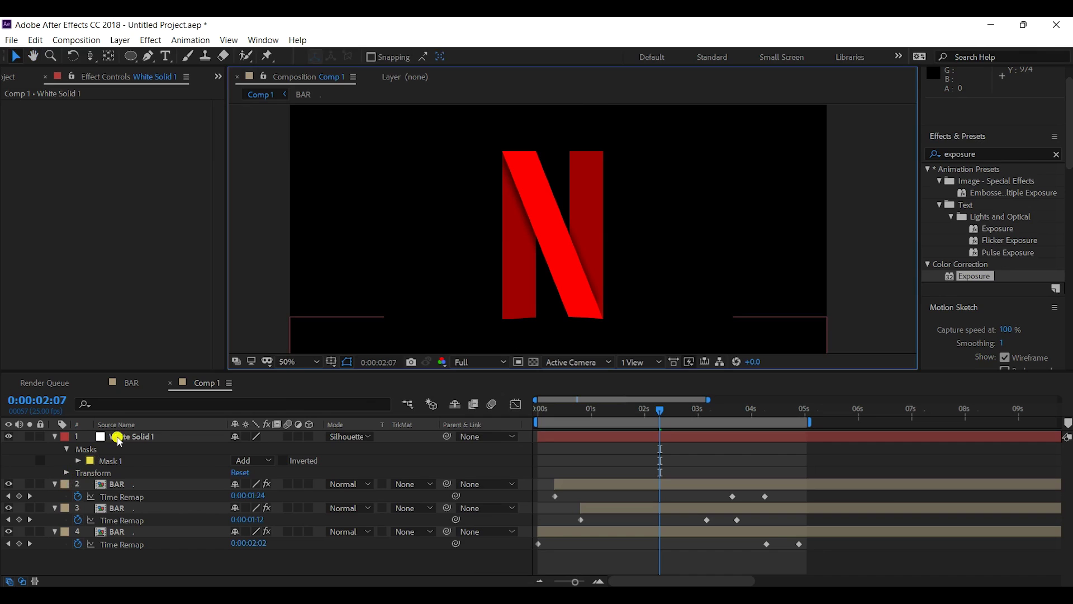
{"action": "left_click", "coordinate": [118, 437]}
{"action": "left_click", "coordinate": [117, 460]}
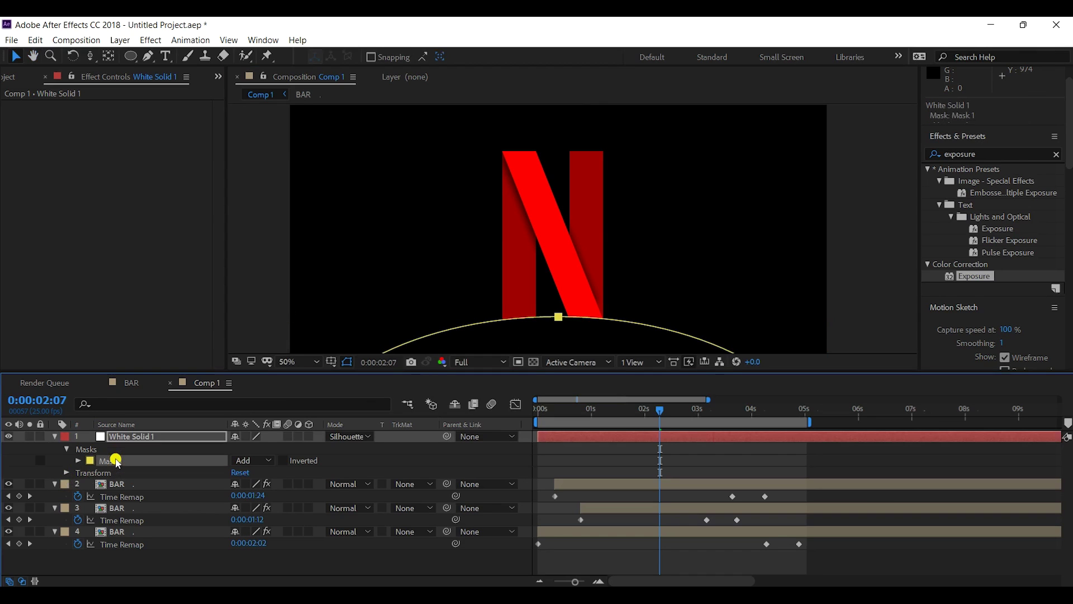
{"action": "key", "text": "Up"}
{"action": "key", "text": "Up"}
{"action": "key", "text": "Up"}
{"action": "key", "text": "Up"}
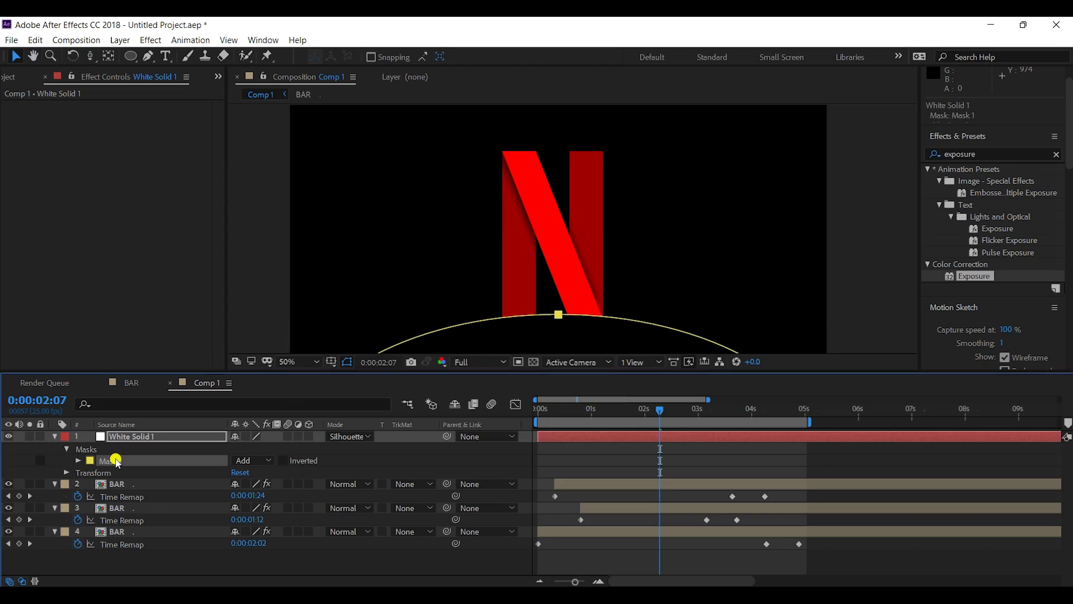
{"action": "left_click", "coordinate": [262, 295]}
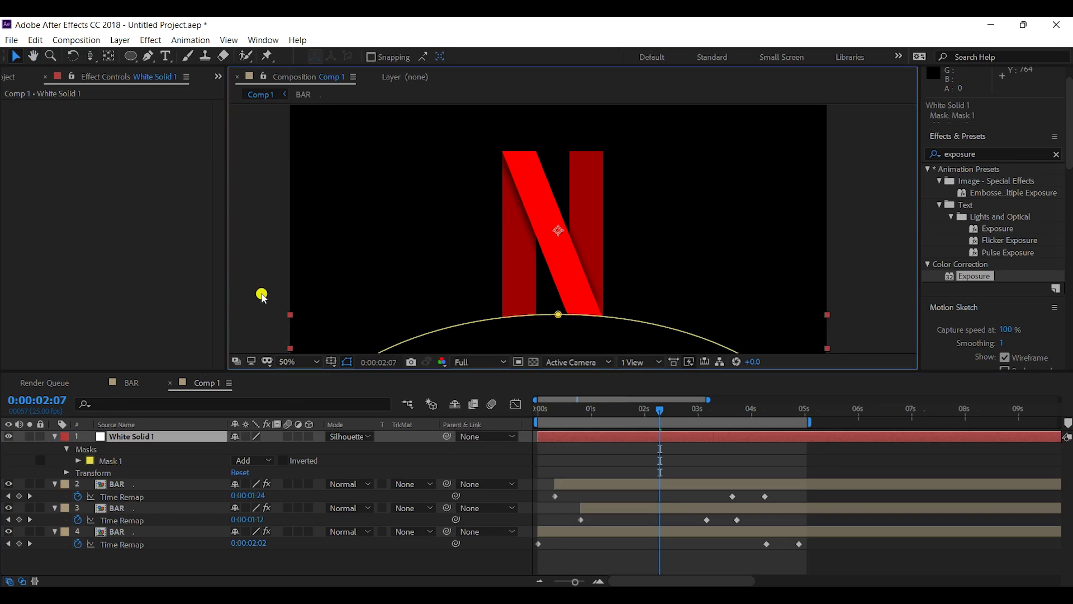
{"action": "left_click", "coordinate": [264, 312]}
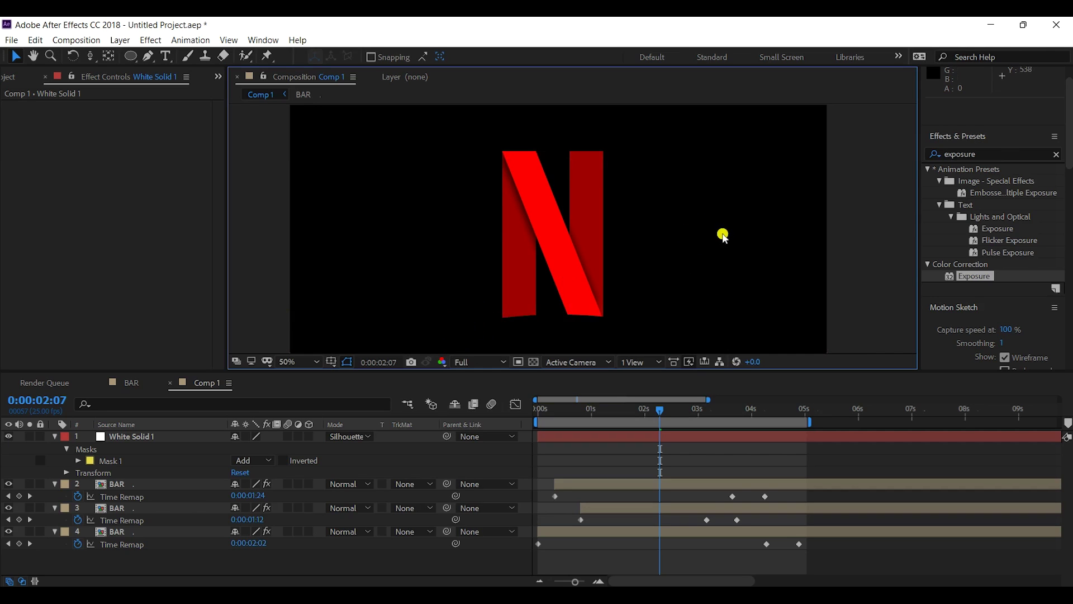
- Create a new composition named COLOUR BAR, 1500 px wide and 1500 px high
{"action": "mouse_move", "coordinate": [695, 213]}
{"action": "left_mouse_down"}
{"action": "mouse_move", "coordinate": [692, 201]}
{"action": "mouse_move", "coordinate": [680, 209]}
{"action": "mouse_move", "coordinate": [690, 208]}
{"action": "left_mouse_up"}
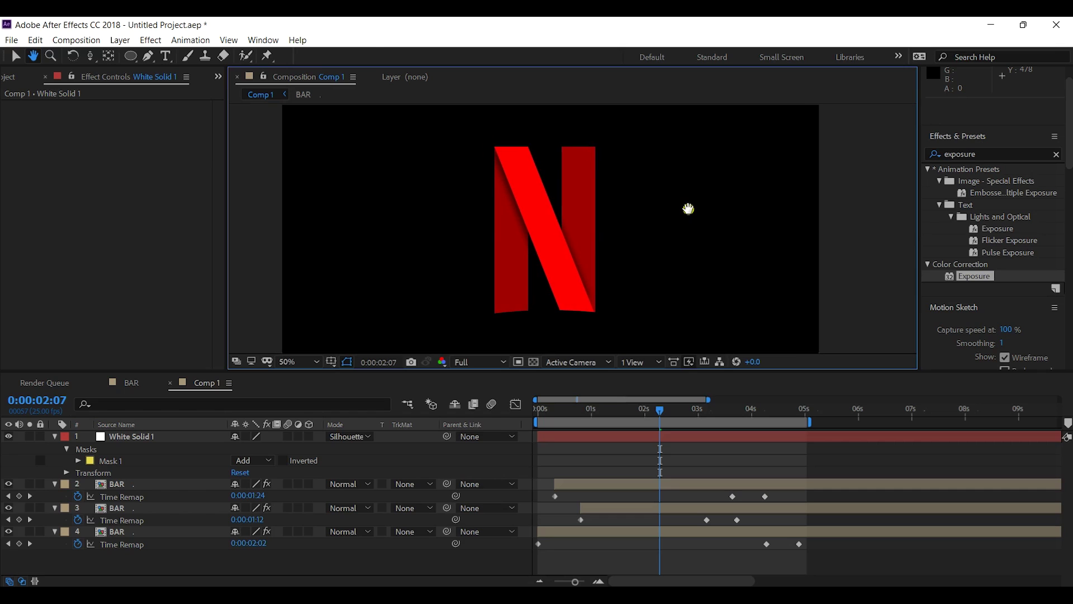
{"action": "key", "text": "v"}
{"action": "left_click", "coordinate": [80, 43]}
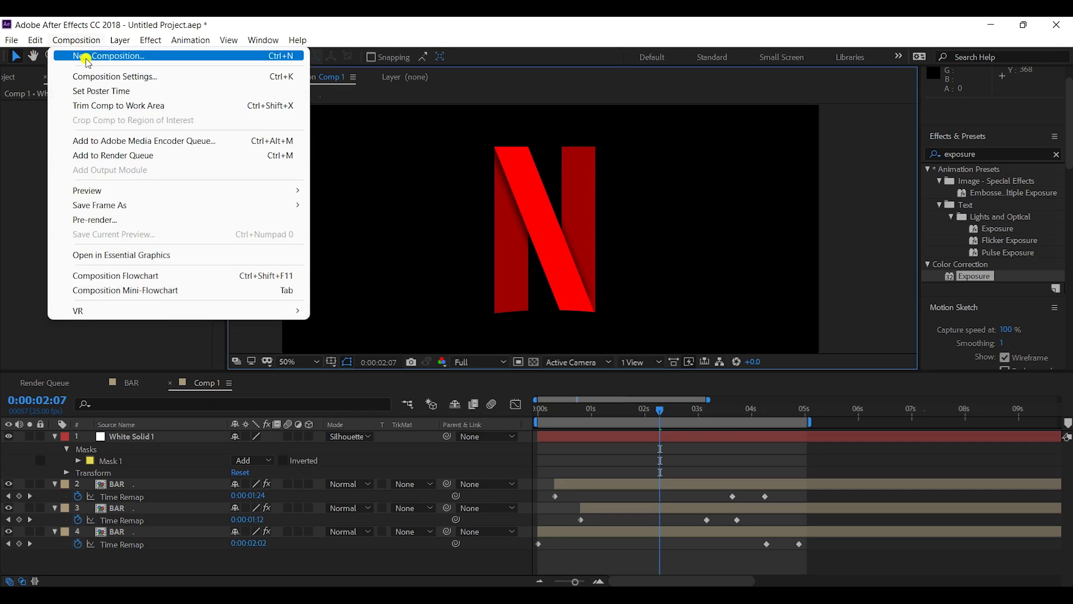
{"action": "left_click", "coordinate": [106, 57]}
{"action": "left_click", "coordinate": [388, 183]}
{"action": "type", "text": "1500"}
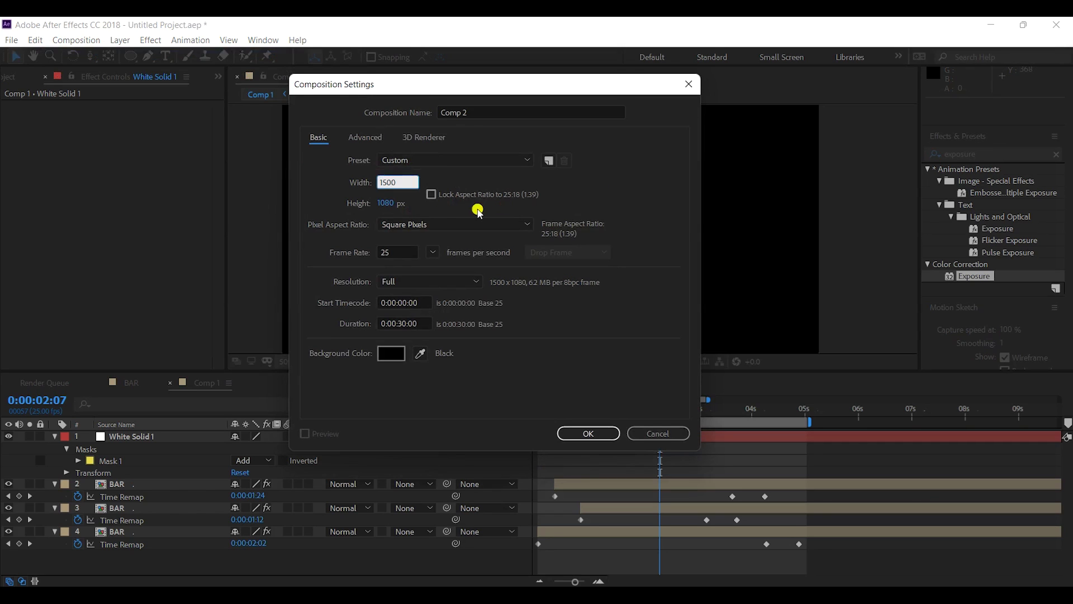
{"action": "left_click", "coordinate": [392, 203]}
{"action": "type", "text": "1500"}
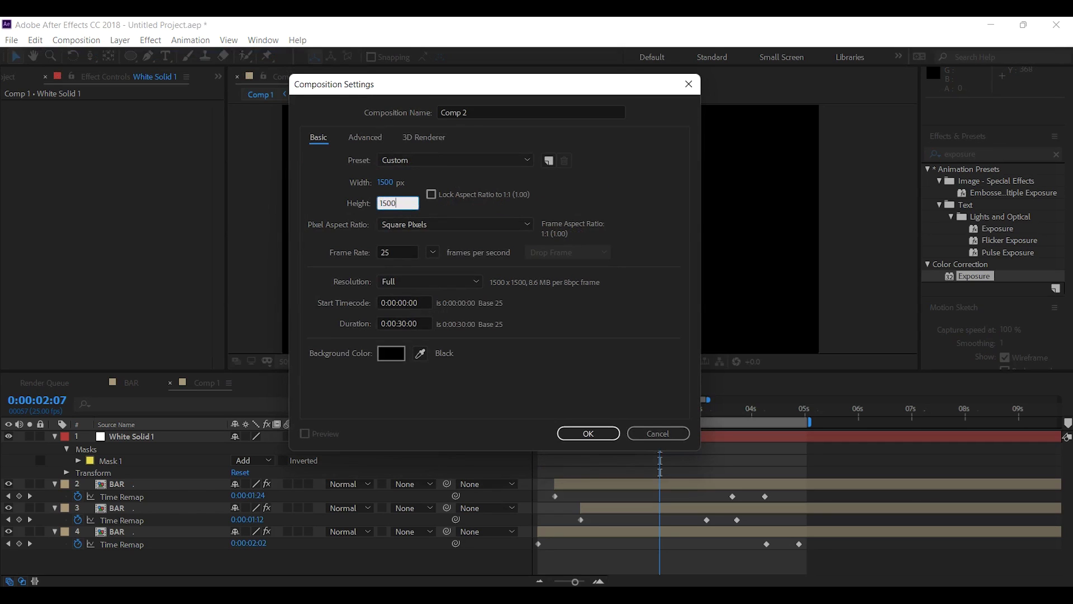
{"action": "left_click", "coordinate": [534, 110]}
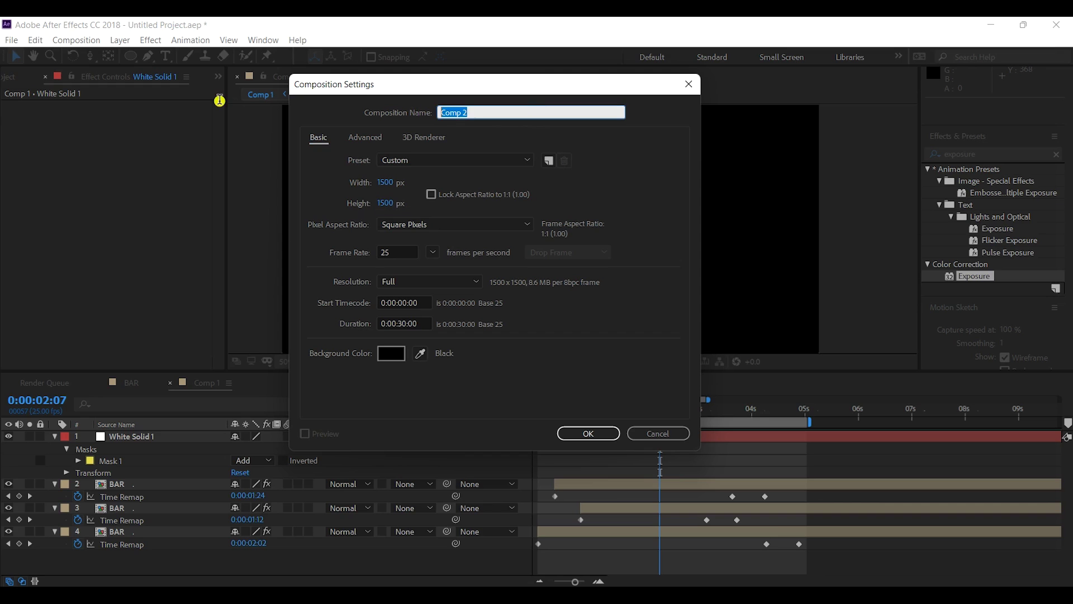
{"action": "type", "text": "COLOUR BAR"}
{"action": "key", "text": "Return"}
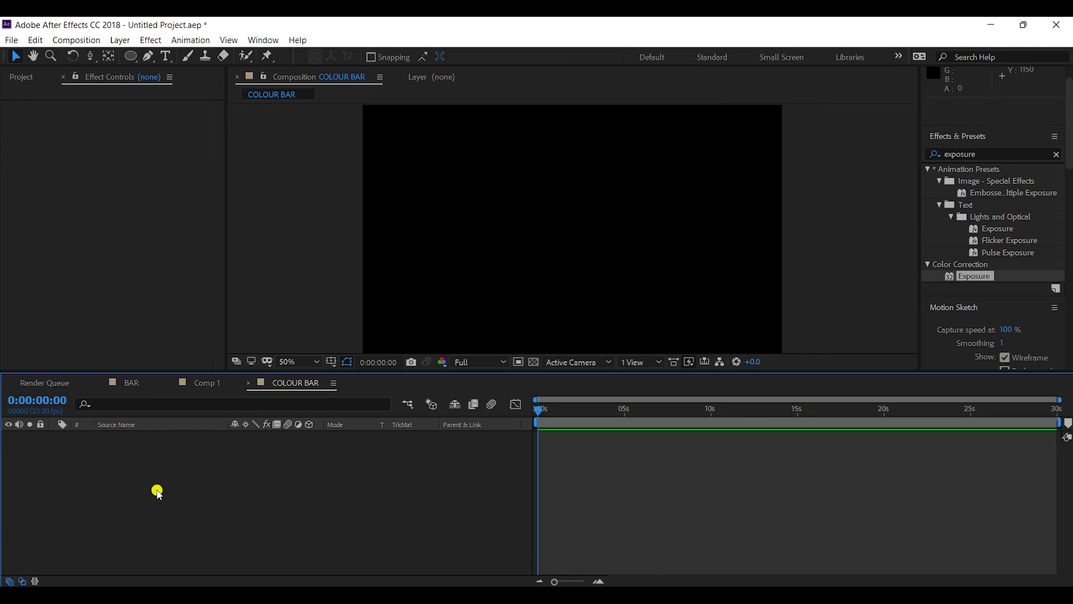
- Add a white solid layer of 1500 × 1500 px to the COLOUR BAR composition
{"action": "right_click", "coordinate": [156, 490]}
{"action": "mouse_move", "coordinate": [184, 340]}
{"action": "left_click", "coordinate": [369, 374]}
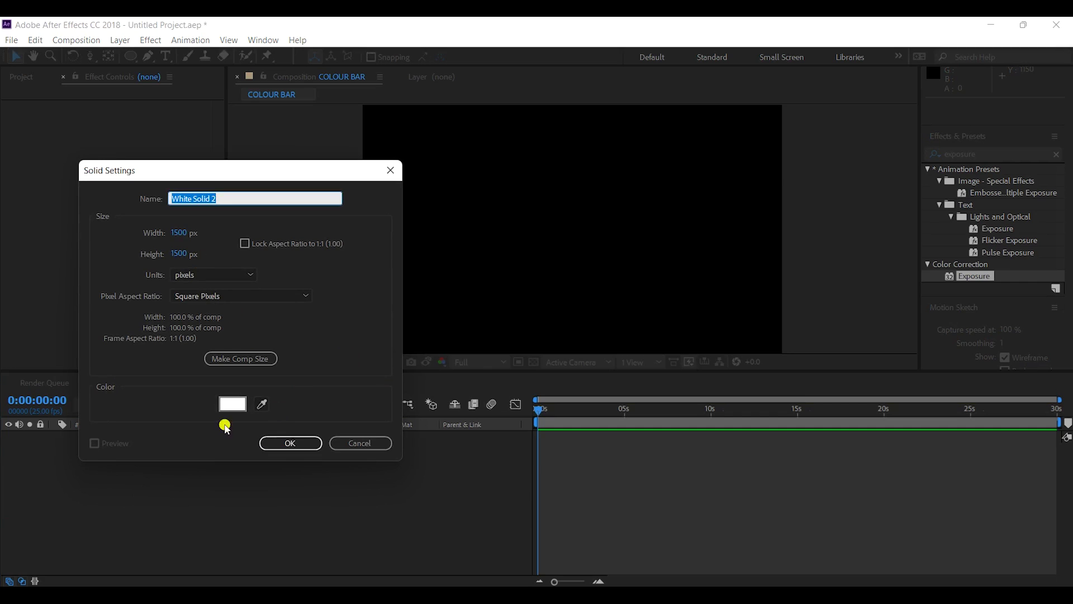
{"action": "left_click", "coordinate": [281, 444]}
{"action": "left_click", "coordinate": [816, 229]}
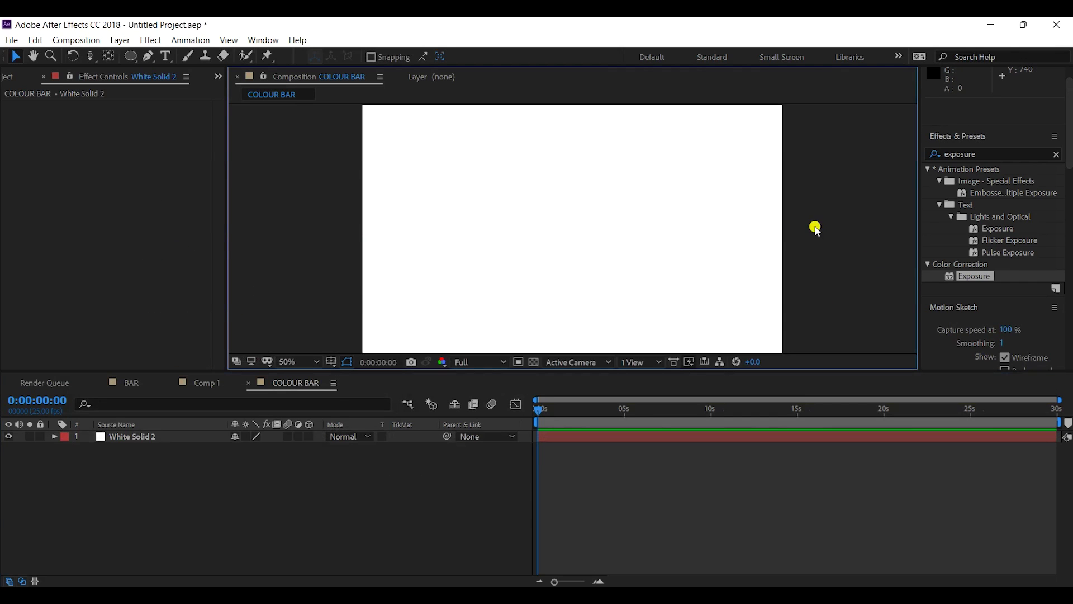
- Find the 4-Color Gradient effect and apply it to the white solid in COLOUR BAR
{"action": "scroll", "coordinate": [815, 229], "scroll_direction": "down", "scroll_amount": 2}
{"action": "left_click", "coordinate": [950, 154]}
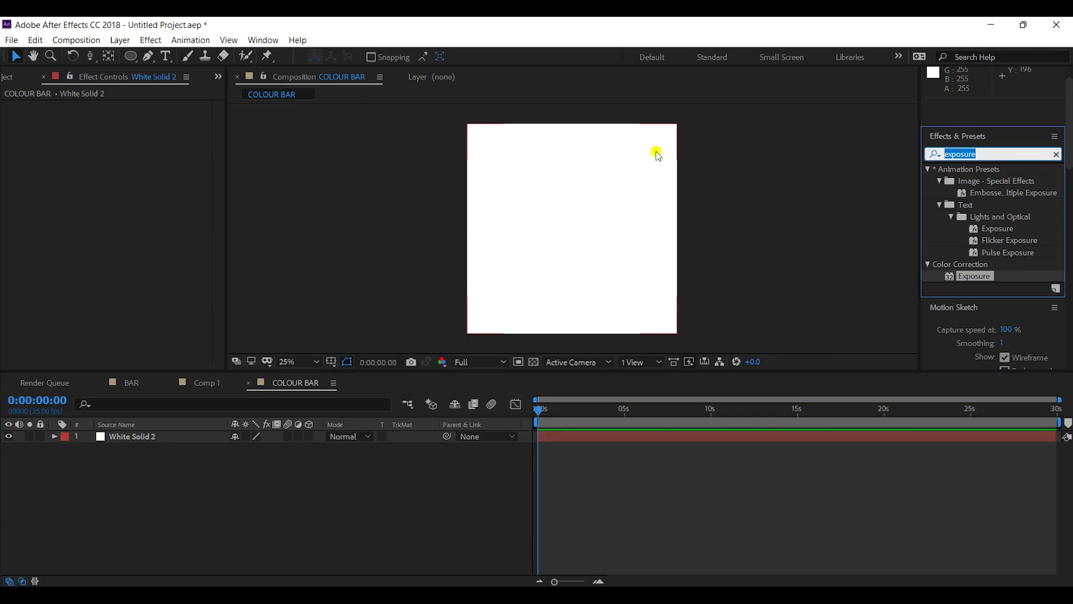
{"action": "type", "text": "4 color g"}
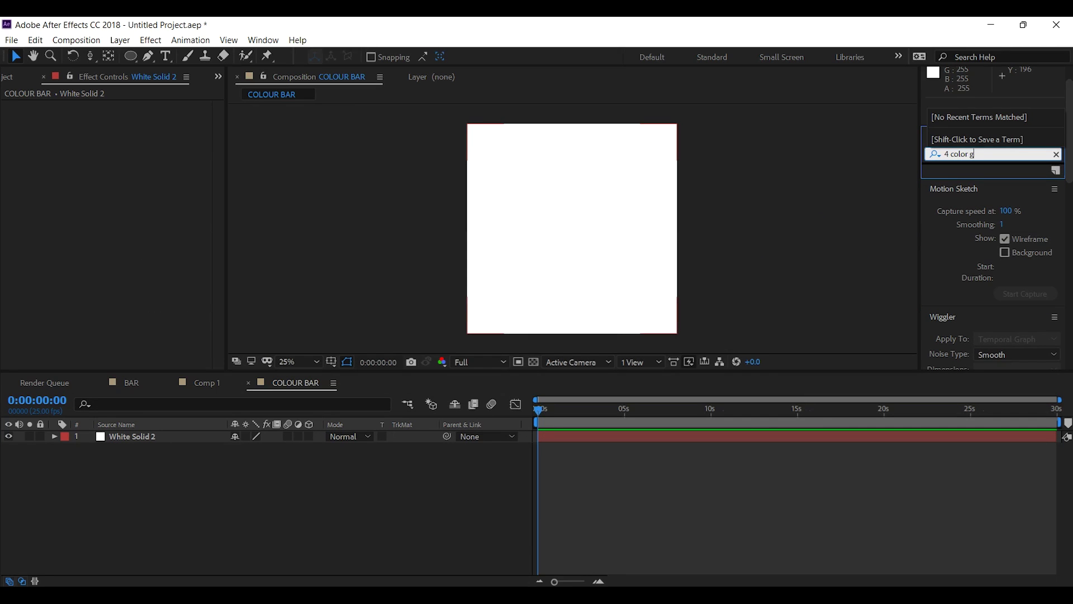
{"action": "type", "text": "r"}
{"action": "key", "text": "BackSpace"}
{"action": "key", "text": "BackSpace"}
{"action": "key", "text": "BackSpace"}
{"action": "key", "text": "BackSpace"}
{"action": "key", "text": "BackSpace"}
{"action": "key", "text": "BackSpace"}
{"action": "key", "text": "BackSpace"}
{"action": "key", "text": "BackSpace"}
{"action": "key", "text": "BackSpace"}
{"action": "key", "text": "BackSpace"}
{"action": "type", "text": "gradient"}
{"action": "left_click_drag", "start_coordinate": [984, 216], "coordinate": [593, 436]}
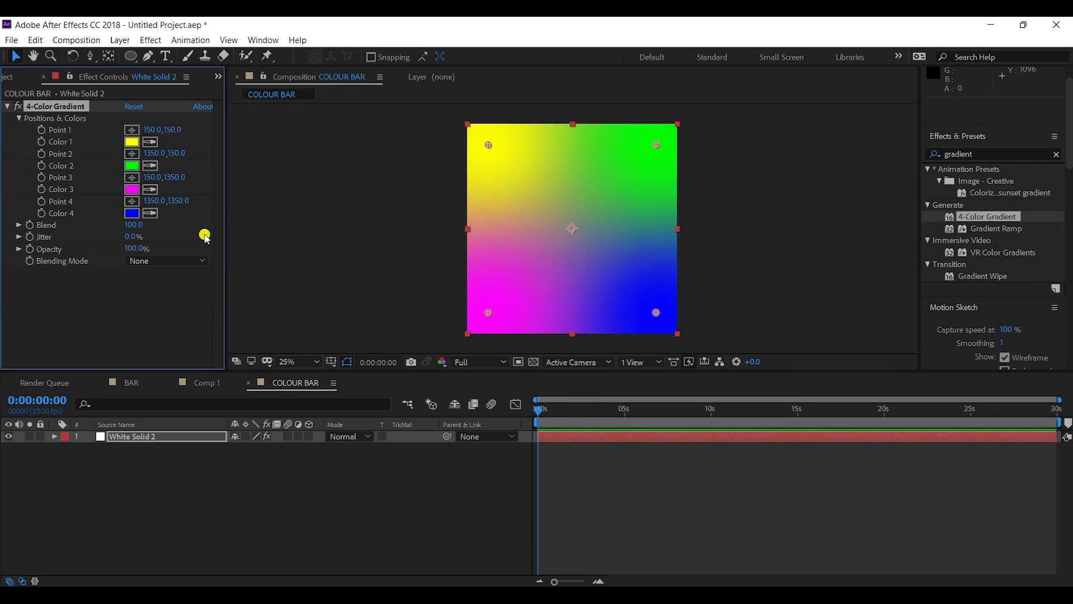
- Set the 4-Color Gradient's Color 2 and Color 4 to red and its Color 3 to blue
{"action": "left_click", "coordinate": [132, 167]}
{"action": "left_click_drag", "start_coordinate": [522, 216], "coordinate": [555, 203]}
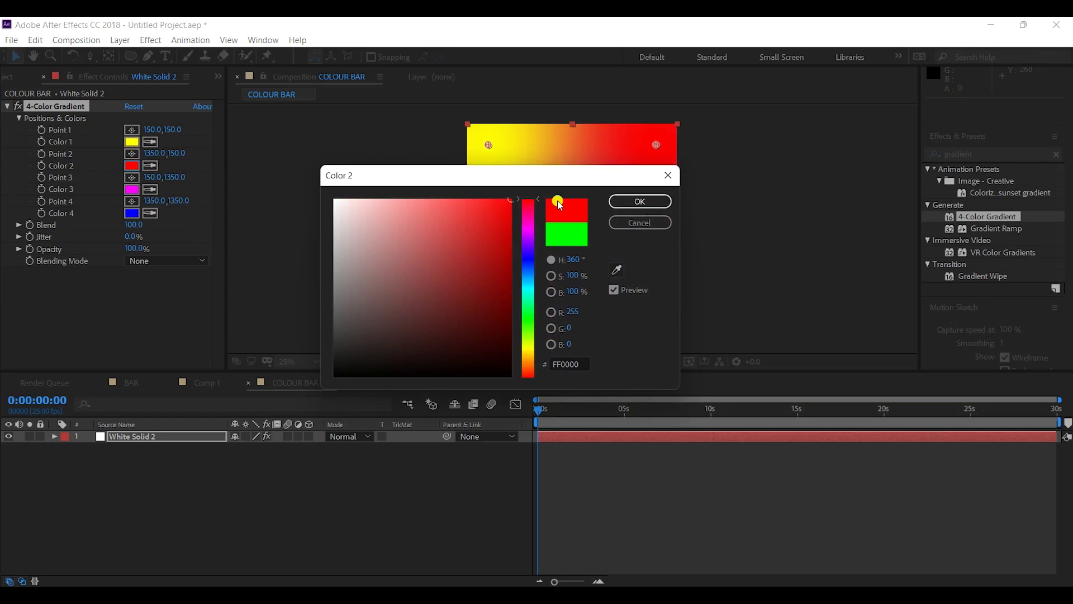
{"action": "left_click", "coordinate": [640, 201]}
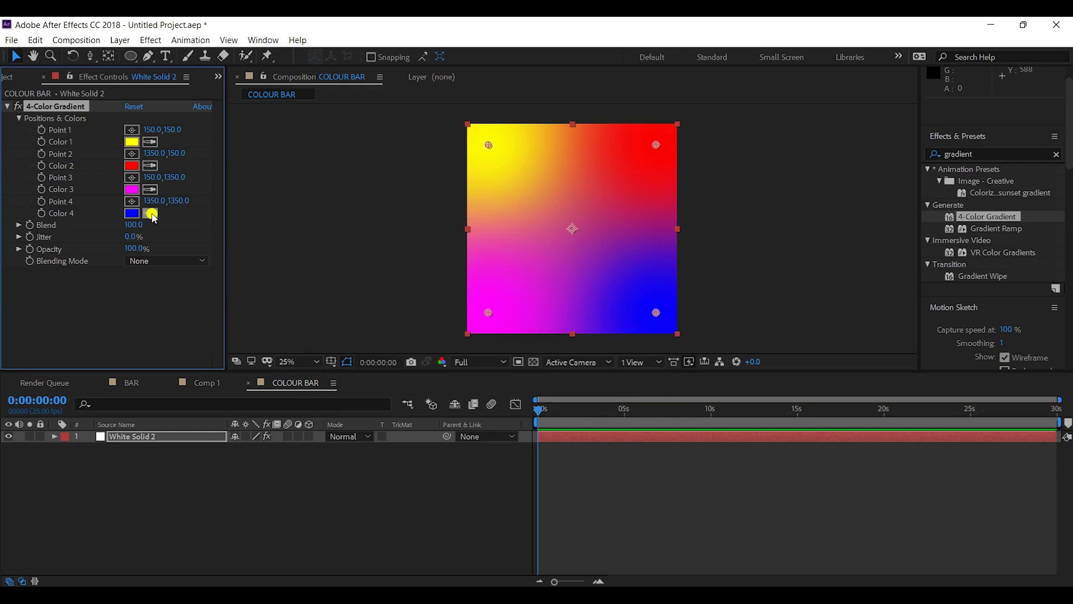
{"action": "left_click", "coordinate": [150, 214]}
{"action": "left_click", "coordinate": [131, 189]}
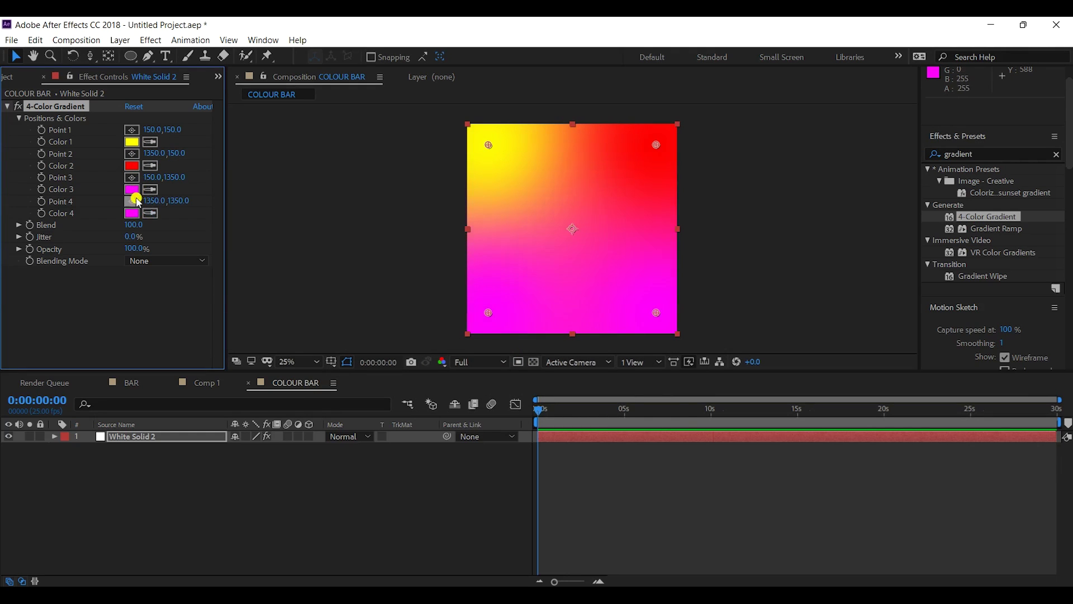
{"action": "left_click", "coordinate": [132, 190]}
{"action": "left_click", "coordinate": [524, 257]}
{"action": "left_click", "coordinate": [630, 202]}
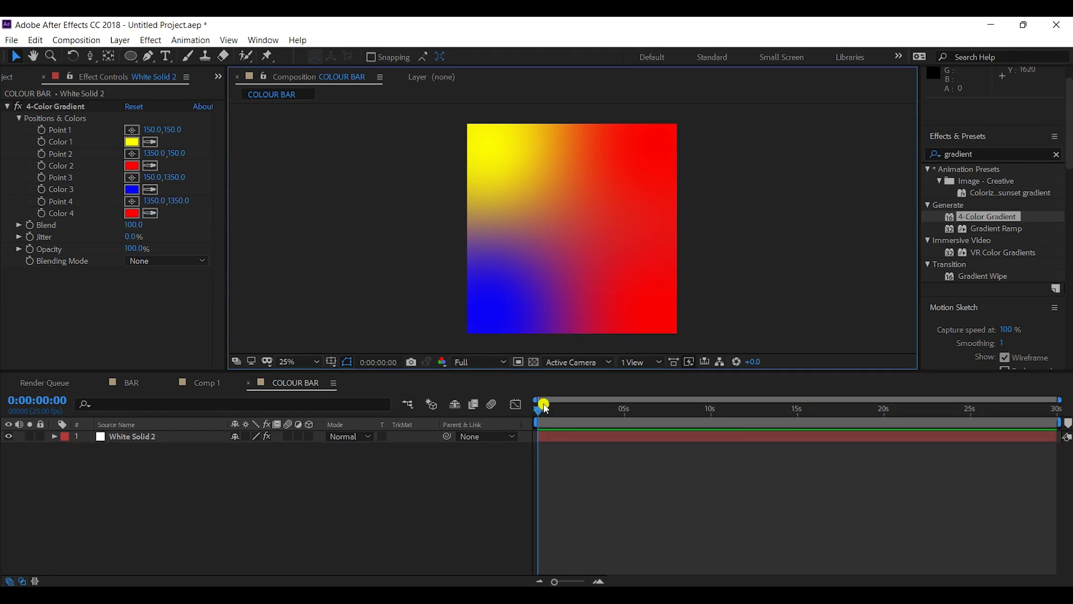
{"action": "mouse_move", "coordinate": [545, 413]}
{"action": "left_mouse_down"}
{"action": "mouse_move", "coordinate": [593, 412]}
{"action": "mouse_move", "coordinate": [538, 412]}
{"action": "left_mouse_up"}
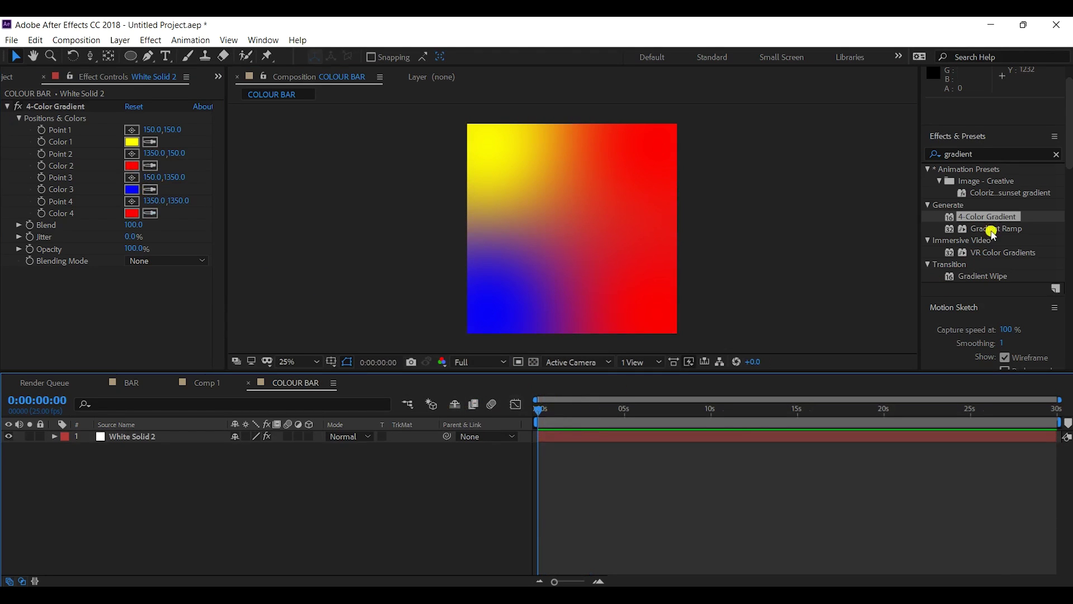
- Find the CC Star Burst effect and apply it to the gradient-coloured solid
{"action": "left_click", "coordinate": [1057, 155]}
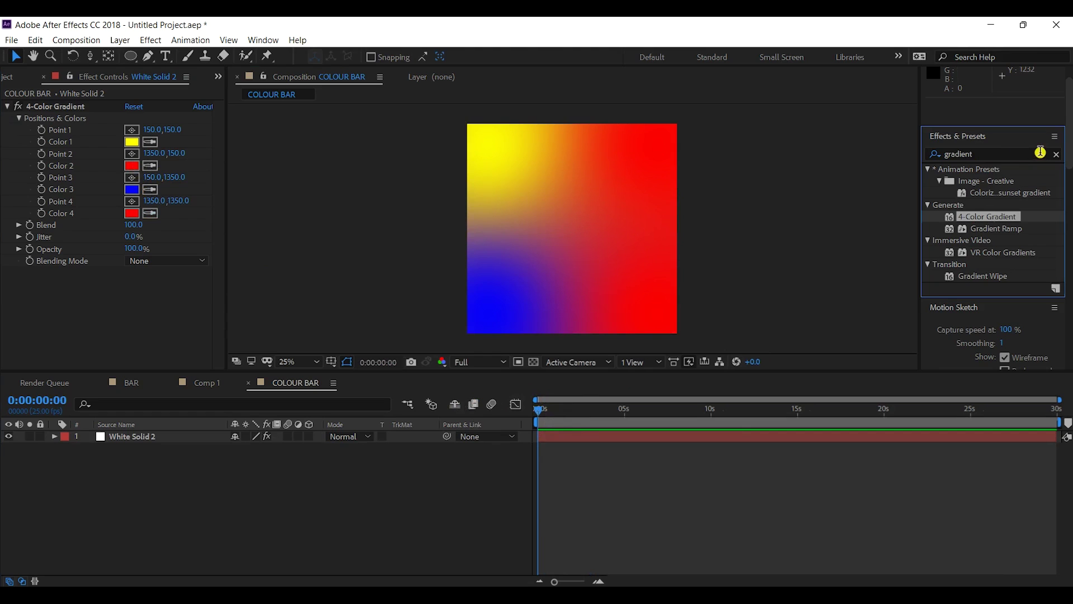
{"action": "left_click", "coordinate": [1056, 155]}
{"action": "left_click", "coordinate": [1014, 156]}
{"action": "type", "text": "cc star"}
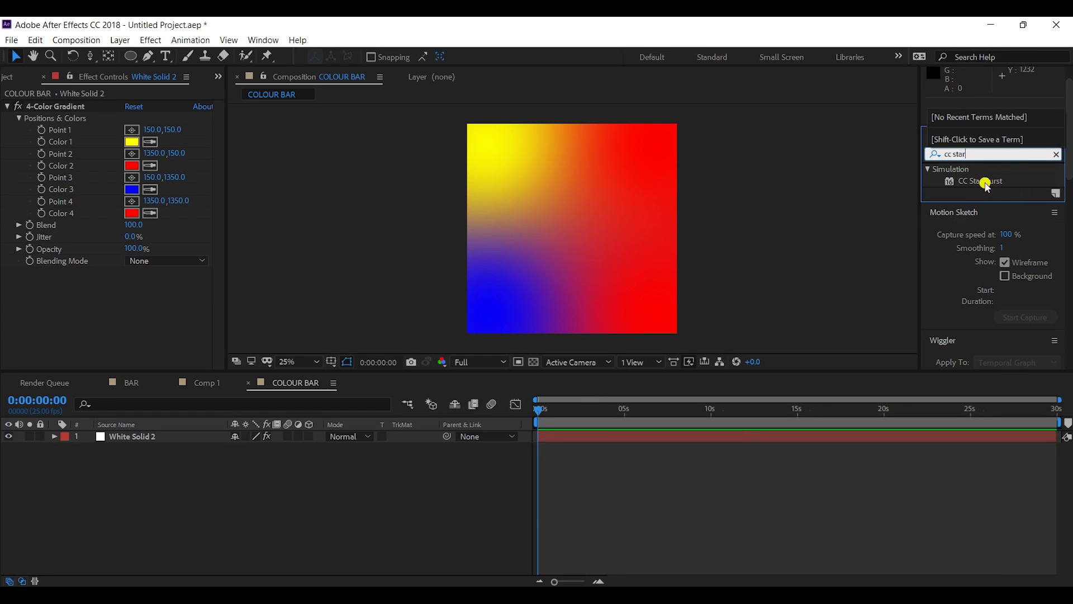
{"action": "left_click_drag", "start_coordinate": [986, 182], "coordinate": [579, 434]}
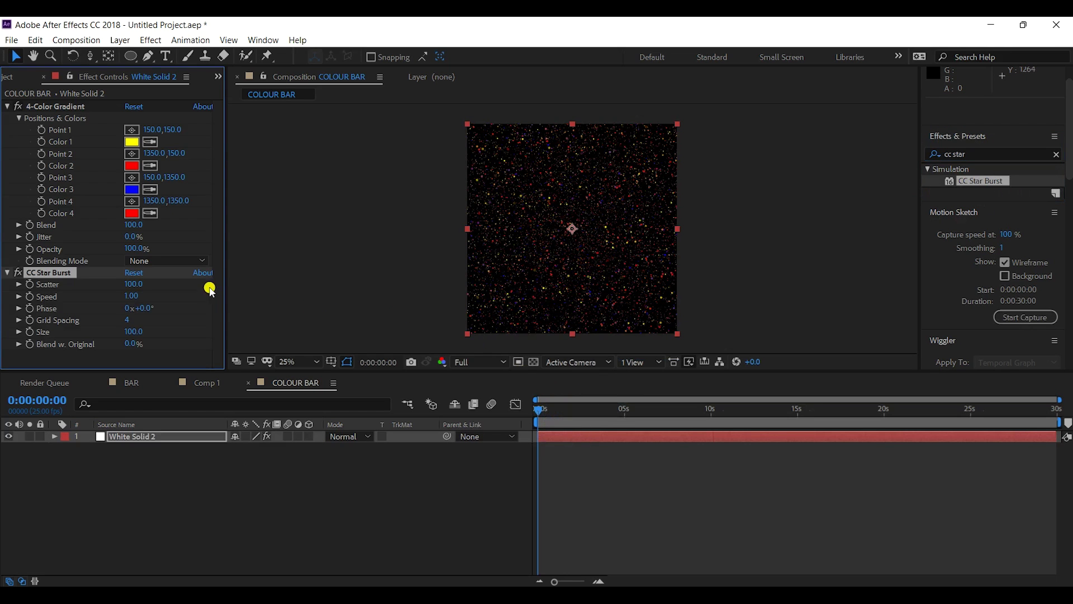
- Set CC Star Burst's Scatter to 300 and its Speed to 3
{"action": "left_click_drag", "start_coordinate": [137, 285], "coordinate": [257, 279]}
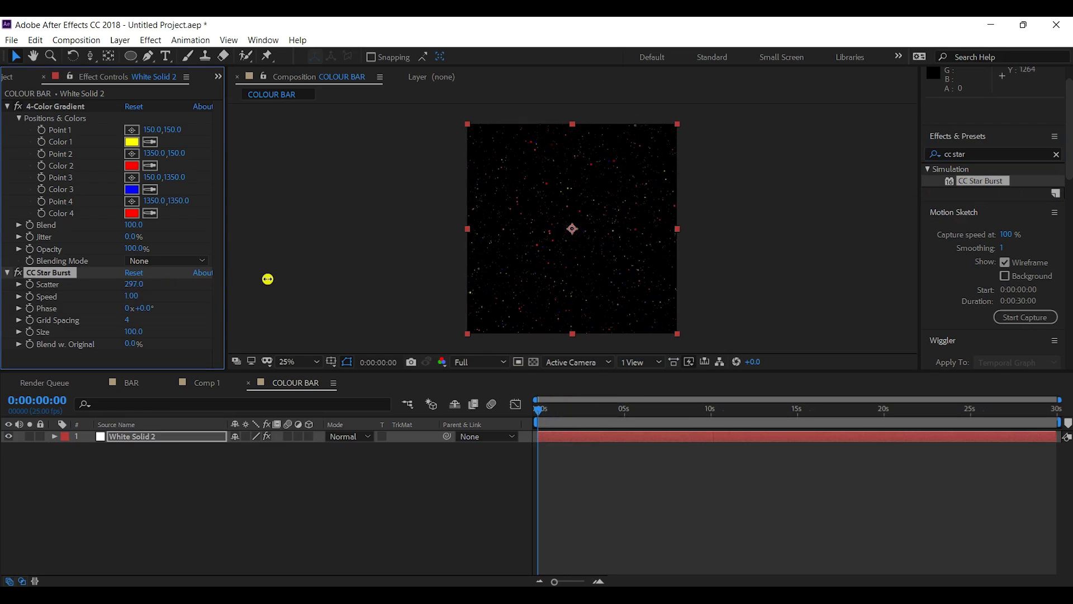
{"action": "left_click_drag", "start_coordinate": [337, 278], "coordinate": [352, 279]}
{"action": "left_click_drag", "start_coordinate": [269, 278], "coordinate": [316, 280]}
{"action": "left_click", "coordinate": [133, 284]}
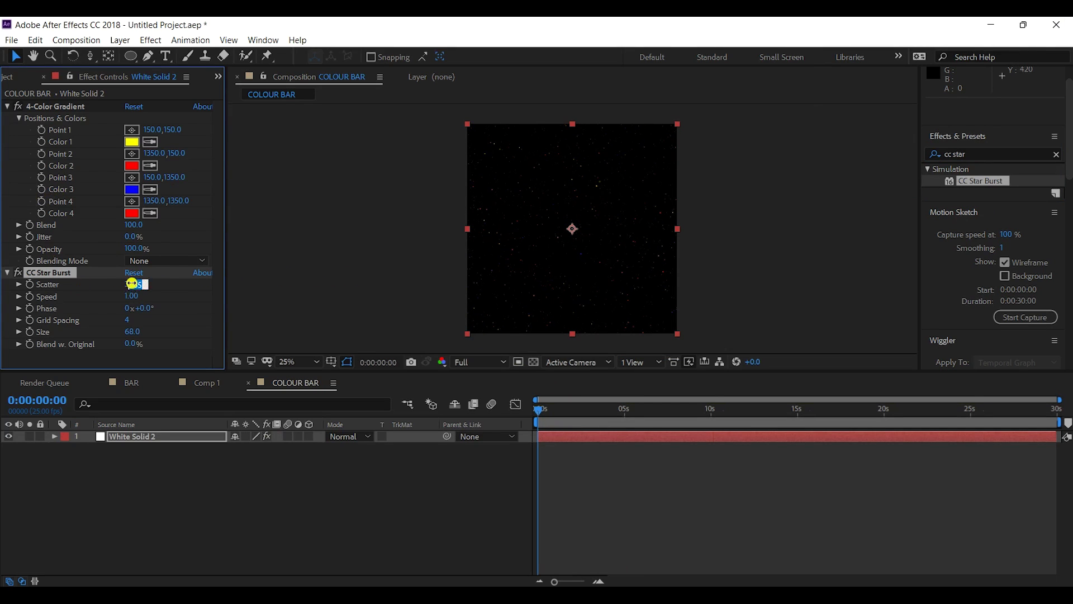
{"action": "left_click", "coordinate": [216, 293]}
- Set CC Star Burst's Grid Spacing to 30 and Size to 35, and scrub the timeline to 0:00:04:18
{"action": "left_click_drag", "start_coordinate": [129, 321], "coordinate": [139, 324]}
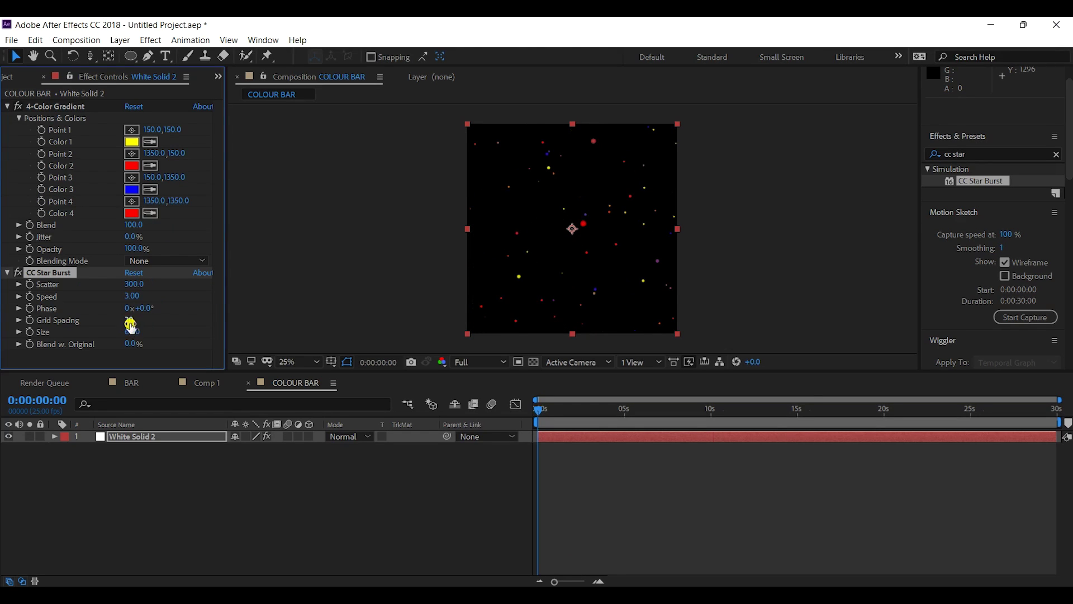
{"action": "left_click", "coordinate": [130, 323]}
{"action": "left_click", "coordinate": [194, 324]}
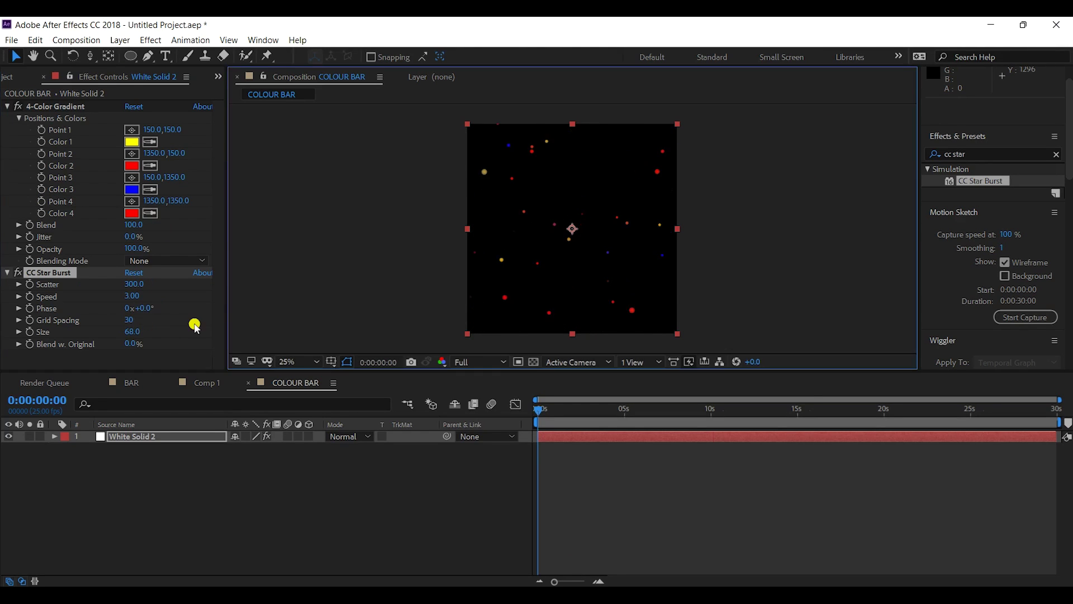
{"action": "left_click", "coordinate": [126, 332]}
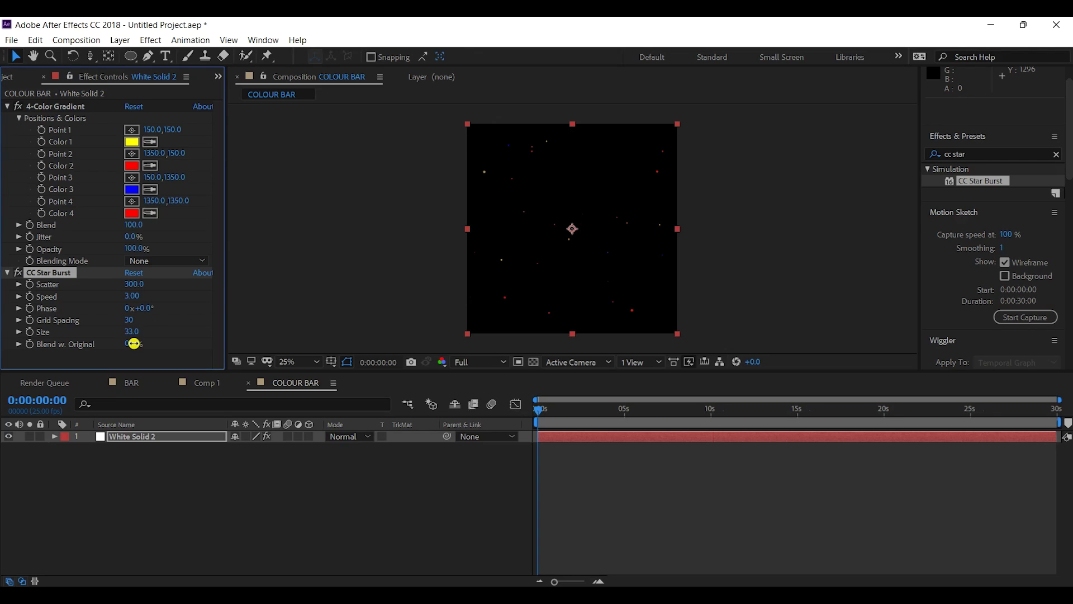
{"action": "left_click", "coordinate": [132, 332]}
{"action": "type", "text": "35"}
{"action": "left_click", "coordinate": [302, 288]}
{"action": "left_click_drag", "start_coordinate": [542, 412], "coordinate": [620, 411]}
- Apply Fast Box Blur to the star burst solid with a Blur Radius of 2500
{"action": "left_click", "coordinate": [1056, 155]}
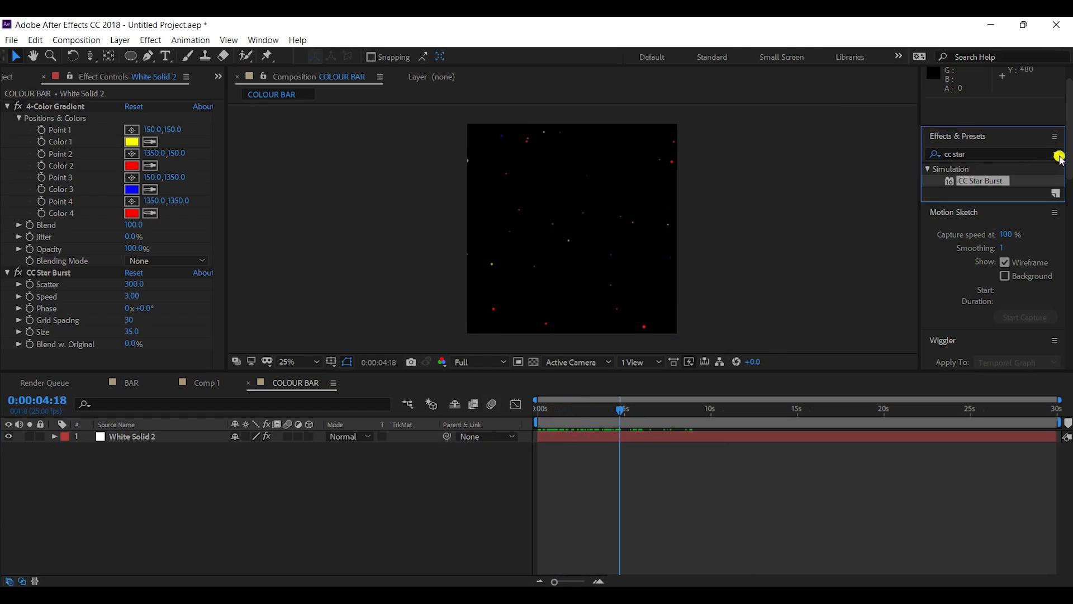
{"action": "left_click", "coordinate": [974, 149]}
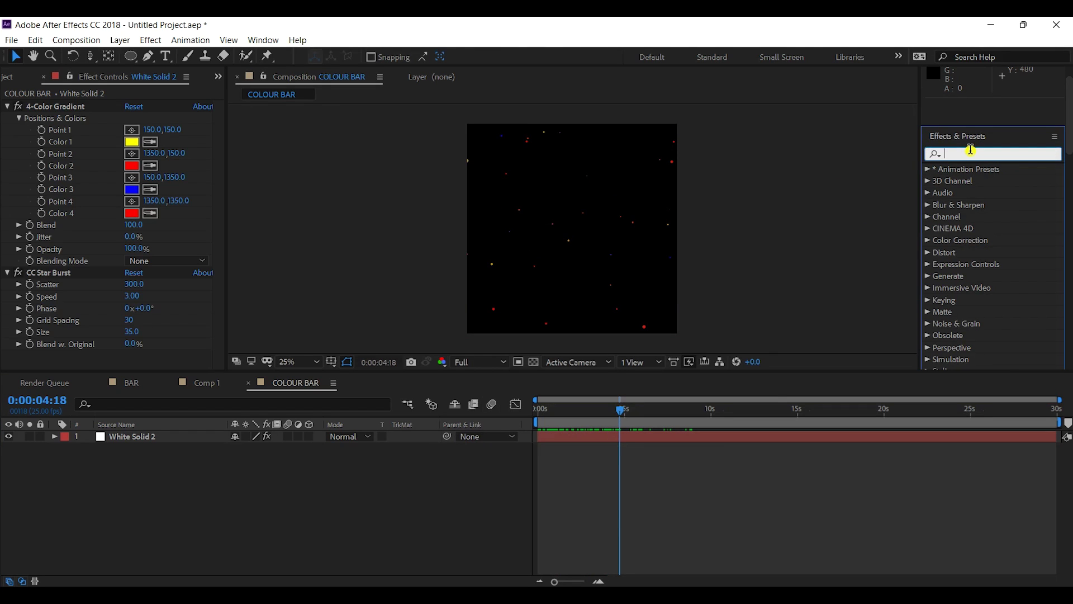
{"action": "type", "text": "fast box"}
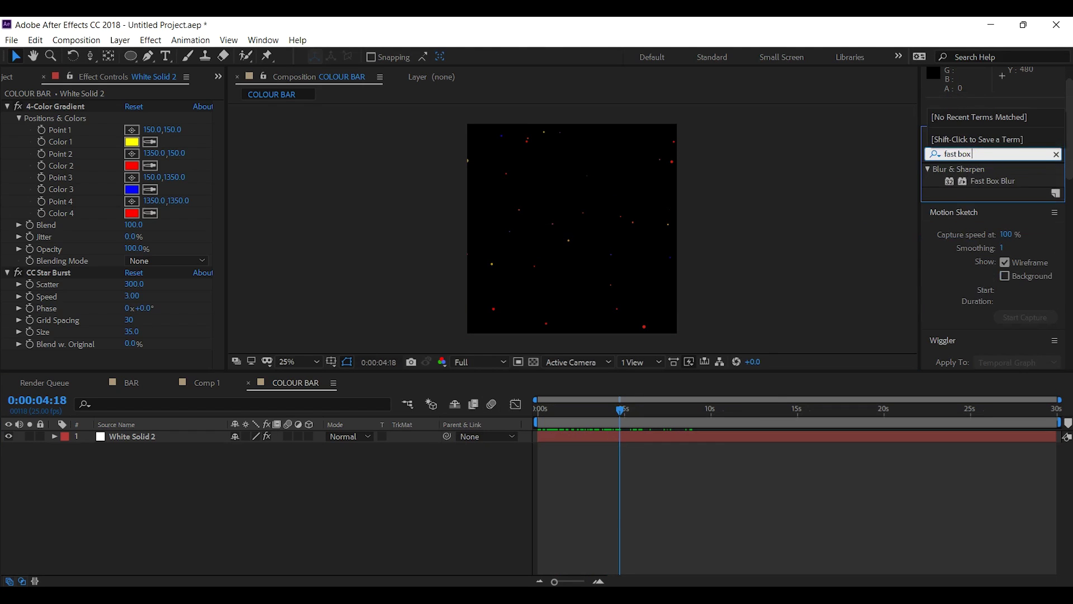
{"action": "left_click_drag", "start_coordinate": [986, 186], "coordinate": [644, 438]}
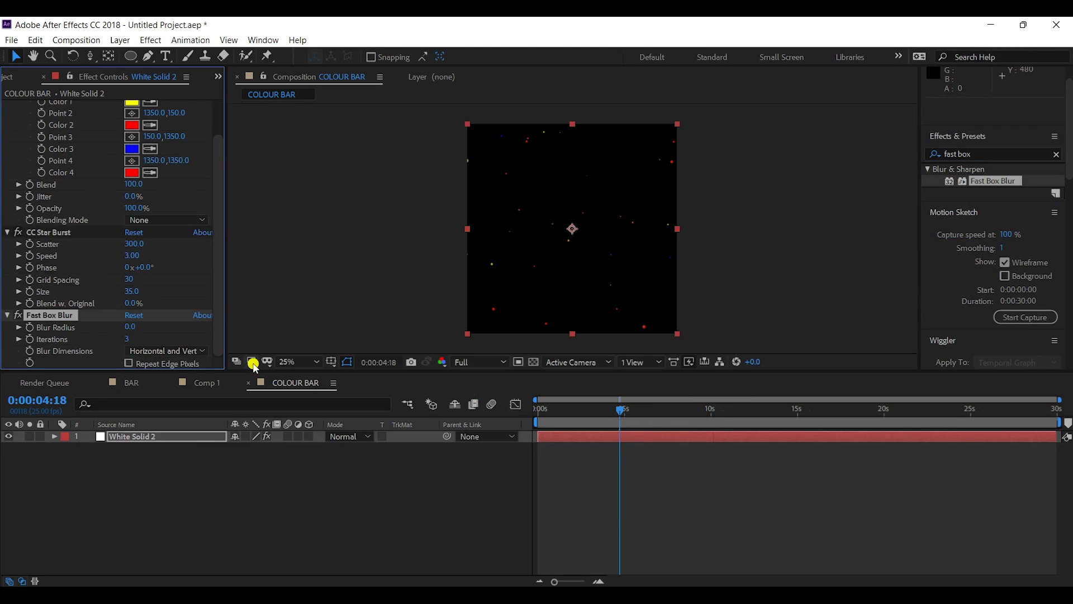
{"action": "left_click", "coordinate": [129, 327]}
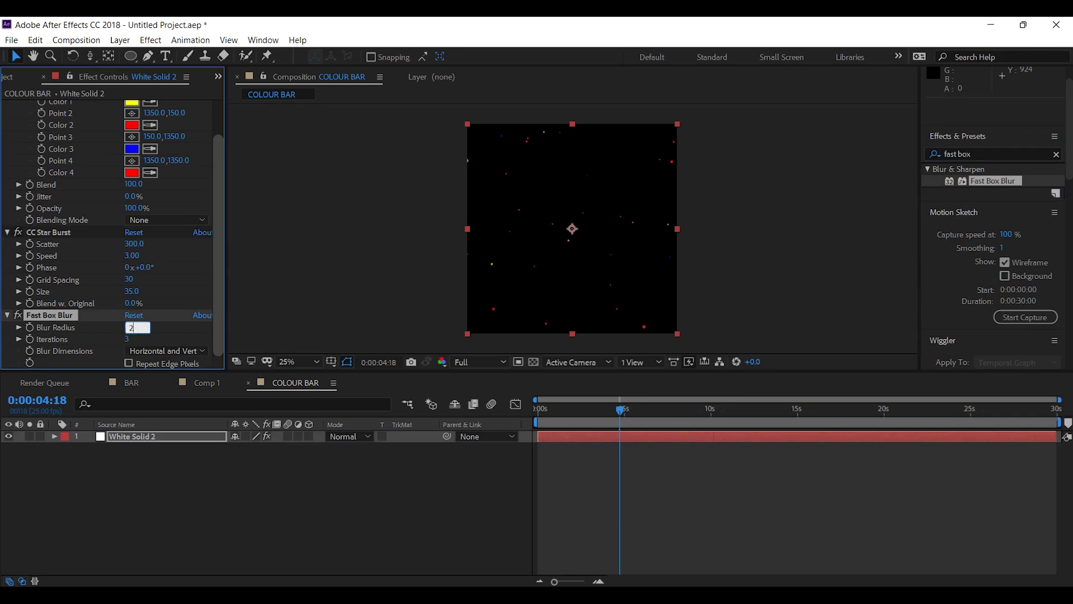
{"action": "left_click", "coordinate": [221, 313]}
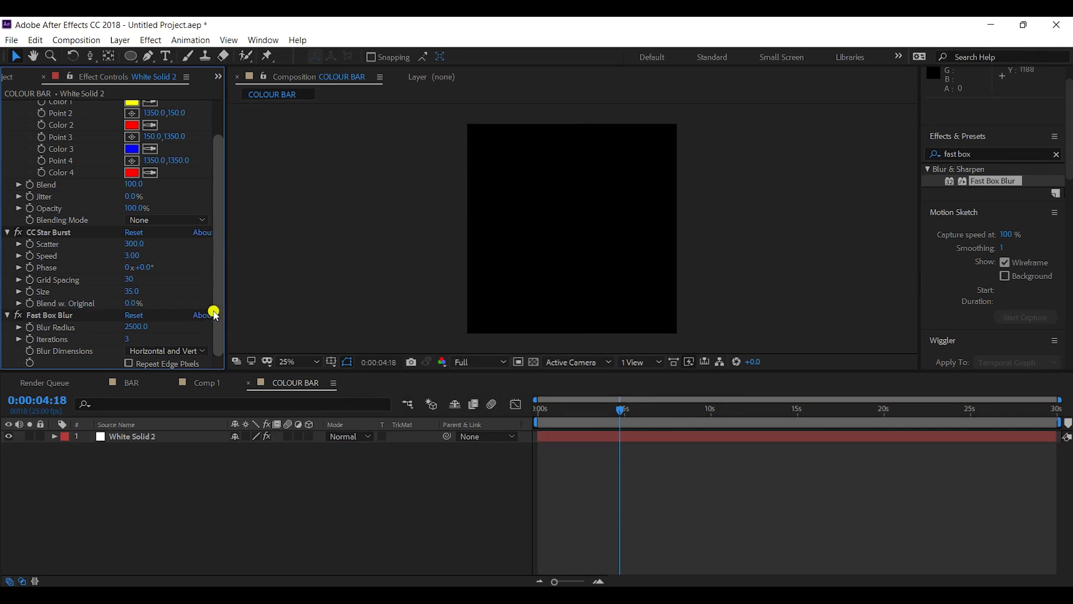
- Set Fast Box Blur's Blur Dimensions to Vertical and move the current time to 0:00:02:00
{"action": "left_click", "coordinate": [125, 342]}
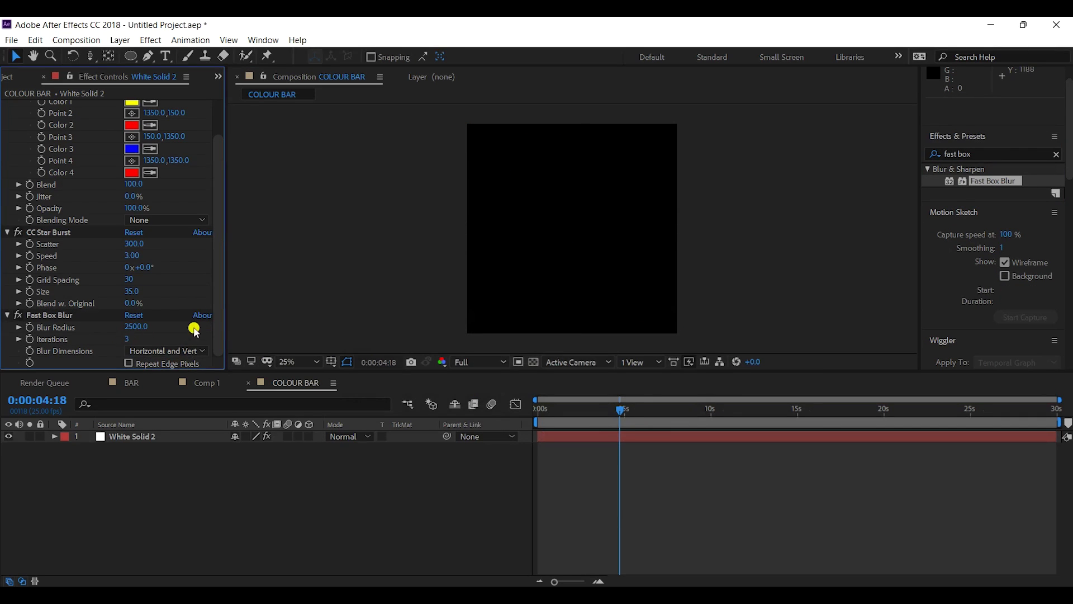
{"action": "left_click", "coordinate": [196, 351]}
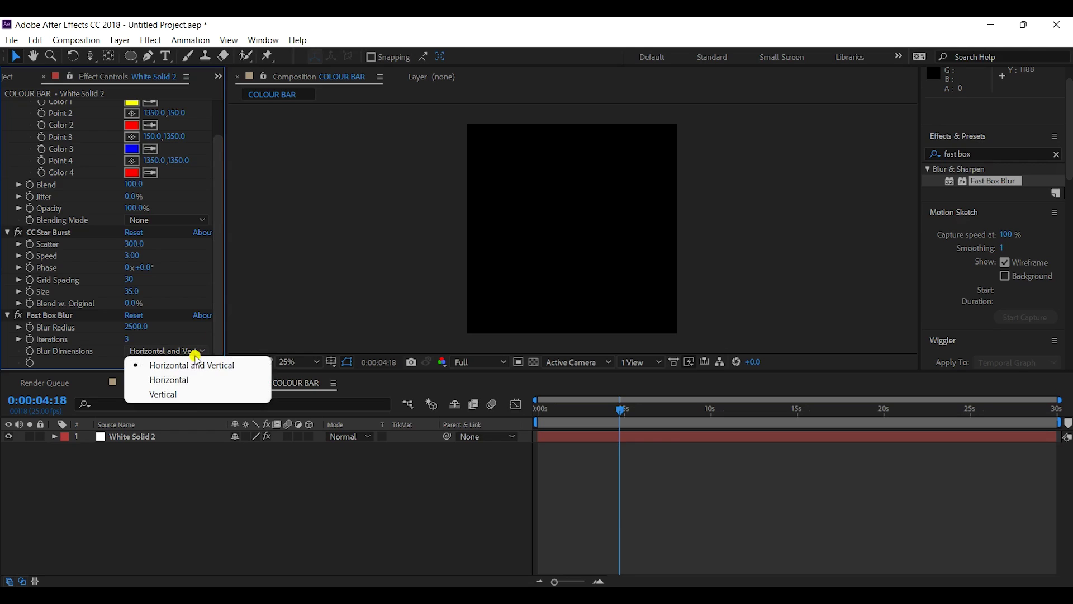
{"action": "left_click", "coordinate": [183, 394]}
{"action": "mouse_move", "coordinate": [556, 406]}
{"action": "left_mouse_down"}
{"action": "mouse_move", "coordinate": [597, 408]}
{"action": "mouse_move", "coordinate": [571, 410]}
{"action": "left_mouse_up"}
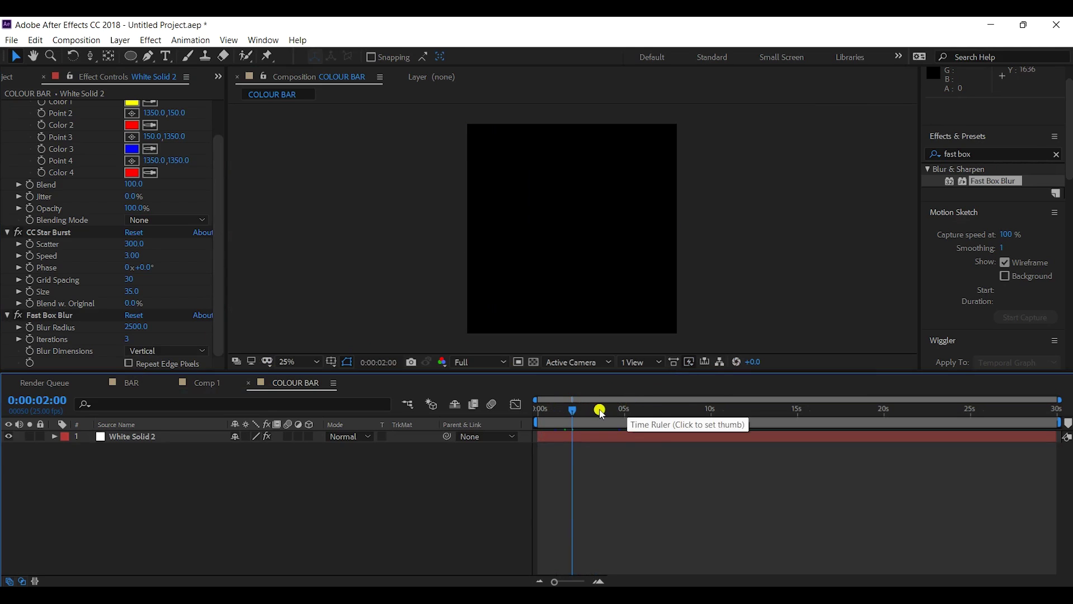
- Find the Curves color correction effect and apply it to the White Solid 2 layer
{"action": "left_click", "coordinate": [1056, 154]}
{"action": "left_click", "coordinate": [1013, 154]}
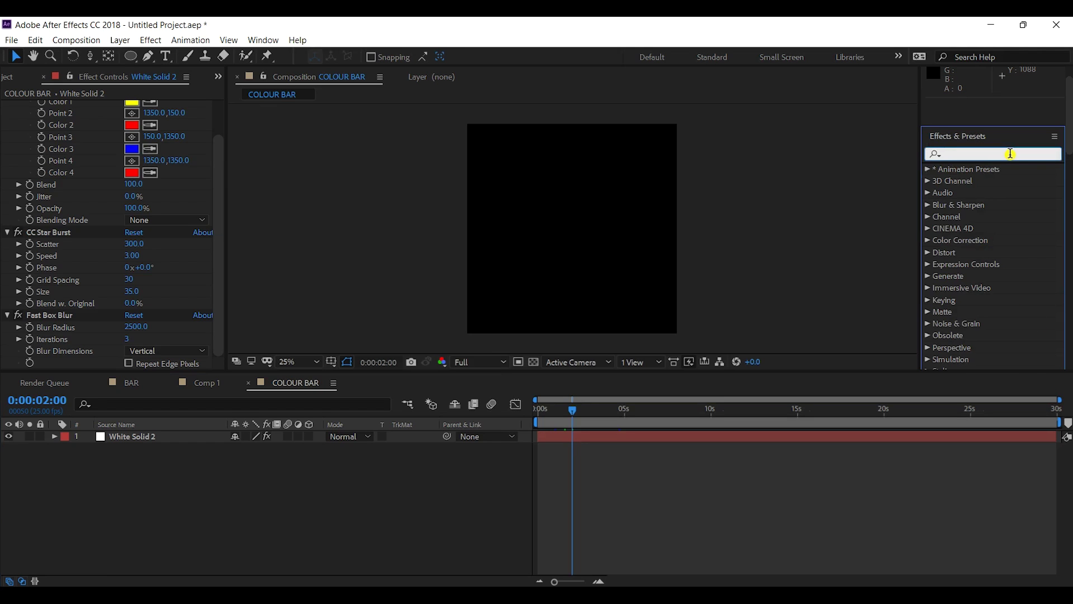
{"action": "type", "text": "curves"}
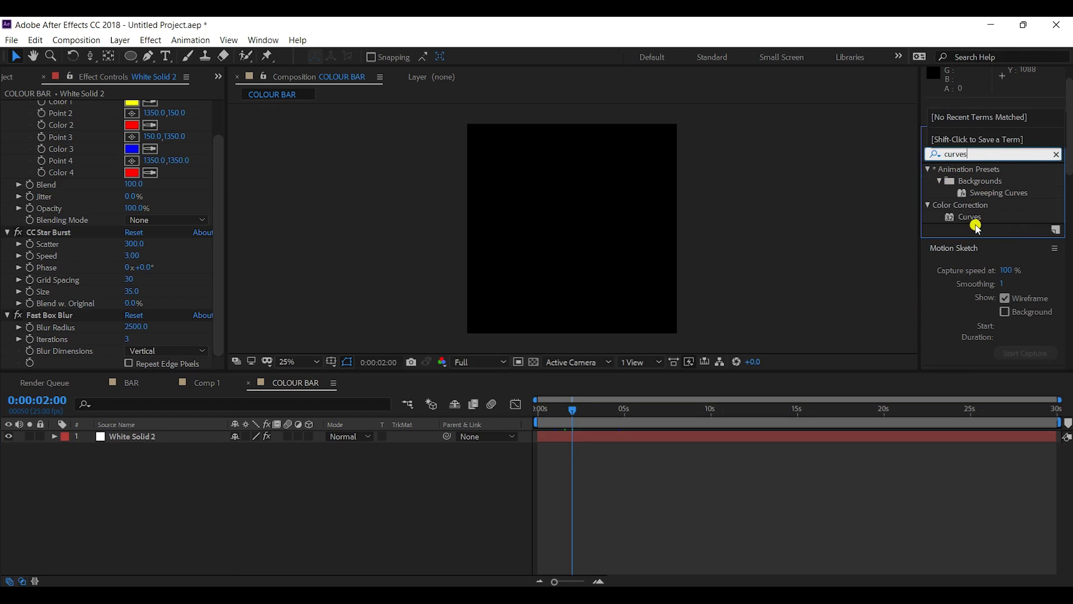
{"action": "left_click", "coordinate": [973, 222]}
{"action": "left_click_drag", "start_coordinate": [974, 222], "coordinate": [625, 439]}
- Switch Curves to the Alpha channel and pull its curve steeply up near the black end to reveal the colour bars
{"action": "left_click", "coordinate": [178, 118]}
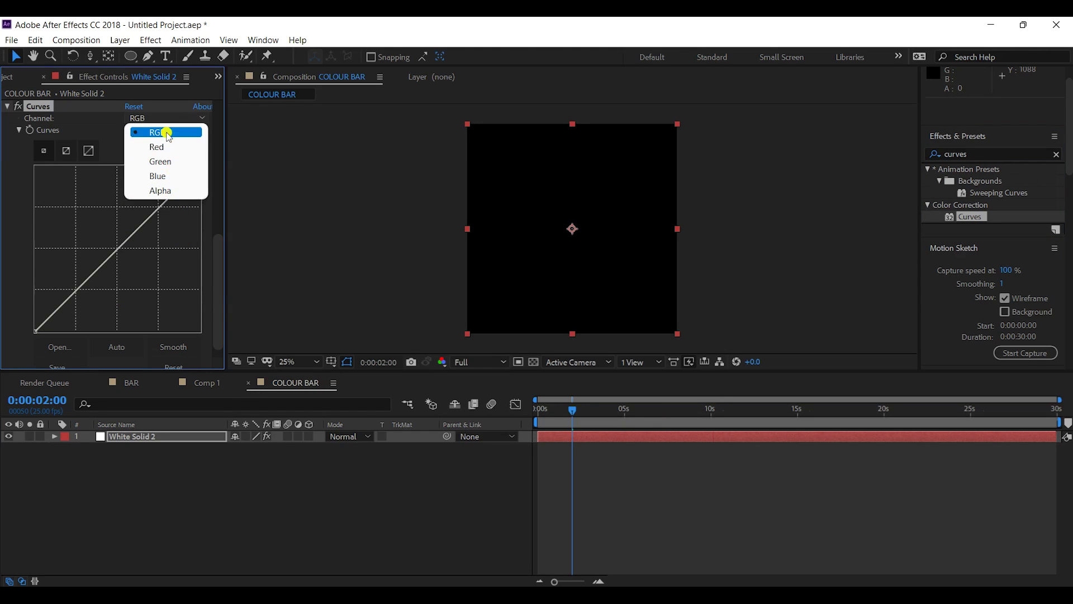
{"action": "left_click", "coordinate": [183, 192]}
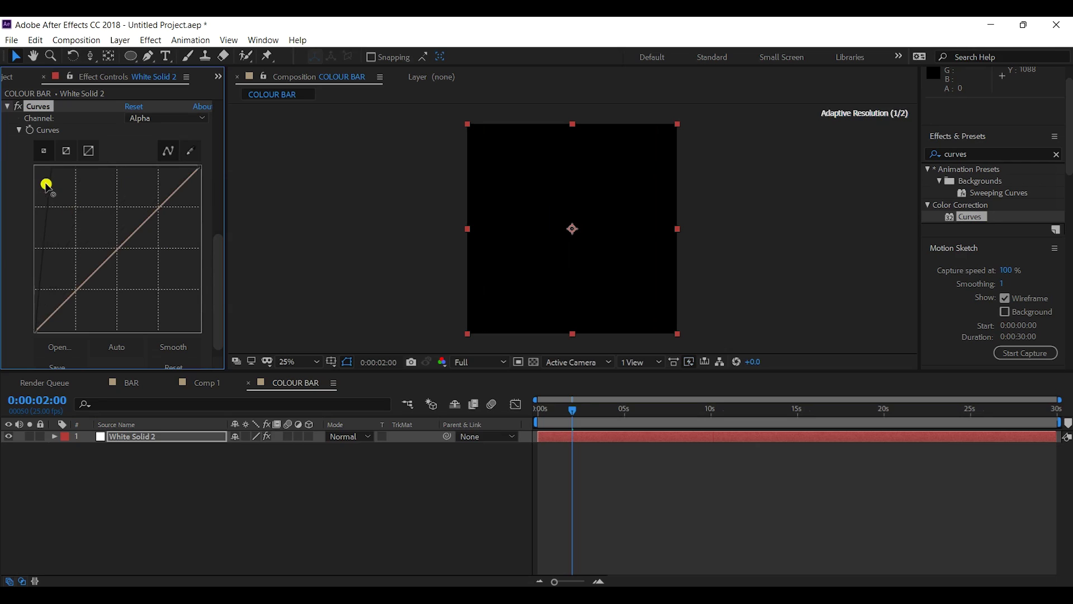
{"action": "left_click_drag", "start_coordinate": [33, 175], "coordinate": [55, 214]}
{"action": "scroll", "coordinate": [54, 215], "scroll_direction": "up", "scroll_amount": 1}
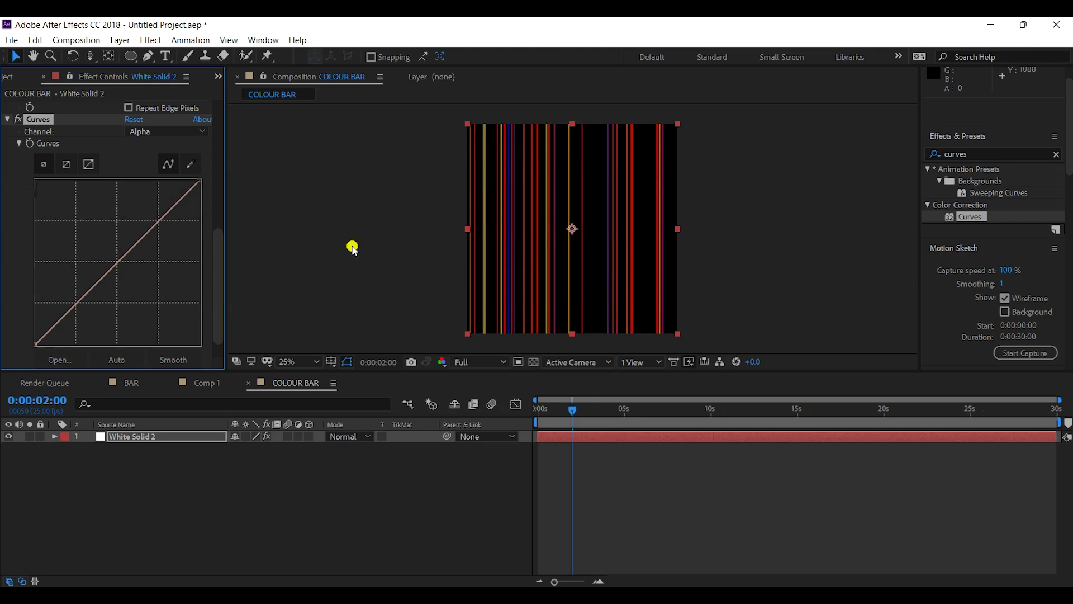
{"action": "mouse_move", "coordinate": [219, 232]}
{"action": "left_mouse_down"}
{"action": "mouse_move", "coordinate": [220, 204]}
{"action": "mouse_move", "coordinate": [218, 237]}
{"action": "left_mouse_up"}
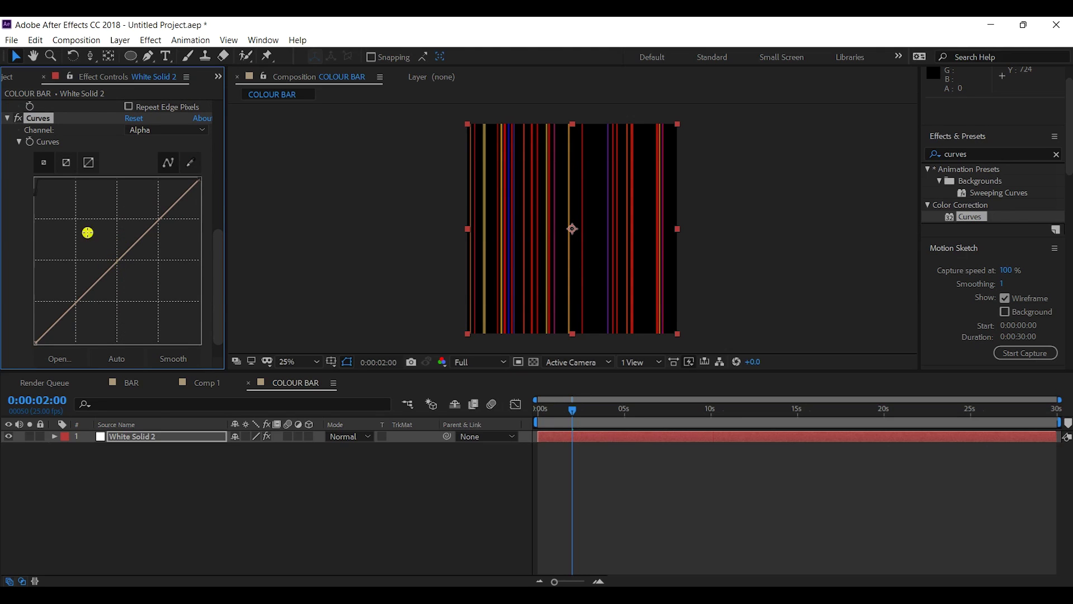
- Scrub through the colour bars' motion and set CC Star Burst's Size to 60 for thicker bars
{"action": "mouse_move", "coordinate": [576, 410]}
{"action": "left_mouse_down"}
{"action": "mouse_move", "coordinate": [652, 419]}
{"action": "mouse_move", "coordinate": [538, 408]}
{"action": "mouse_move", "coordinate": [580, 407]}
{"action": "left_mouse_up"}
{"action": "left_click_drag", "start_coordinate": [220, 232], "coordinate": [216, 191]}
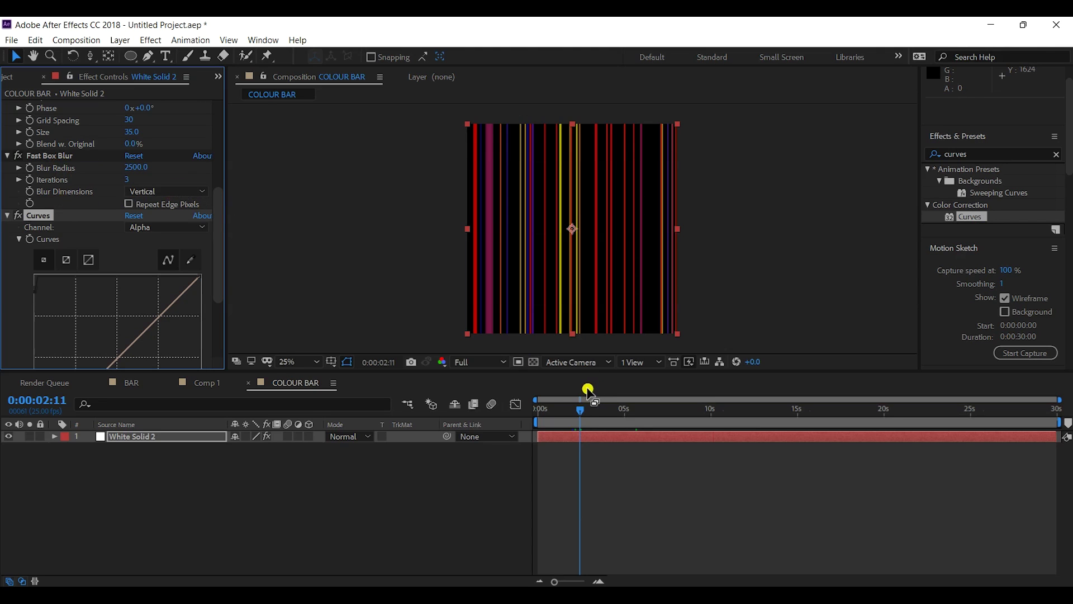
{"action": "left_click_drag", "start_coordinate": [582, 409], "coordinate": [633, 416]}
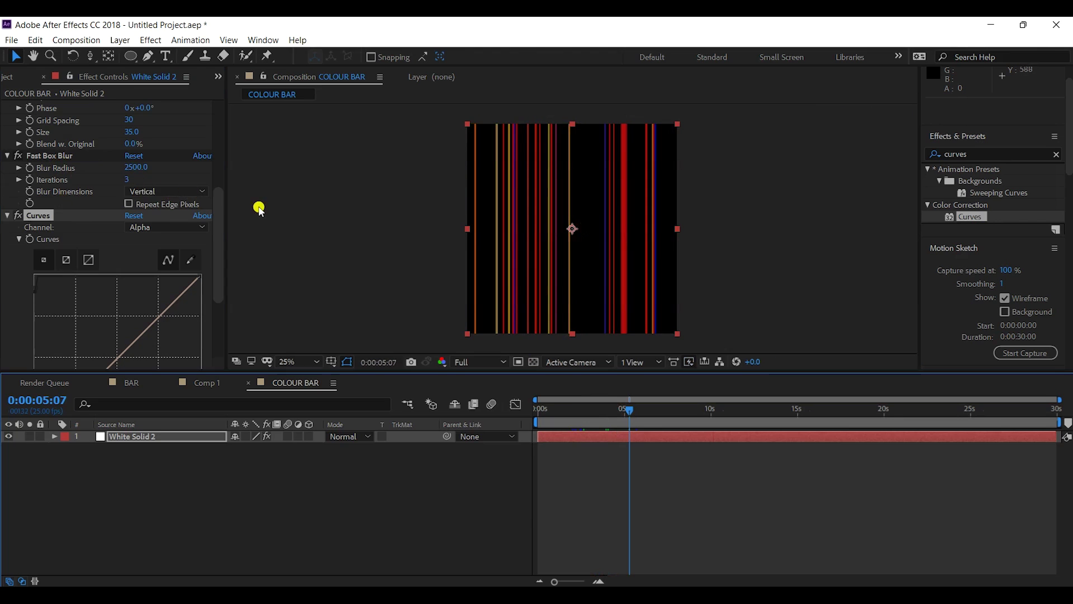
{"action": "scroll", "coordinate": [116, 175], "scroll_direction": "up", "scroll_amount": 5}
{"action": "left_click_drag", "start_coordinate": [631, 411], "coordinate": [667, 411]}
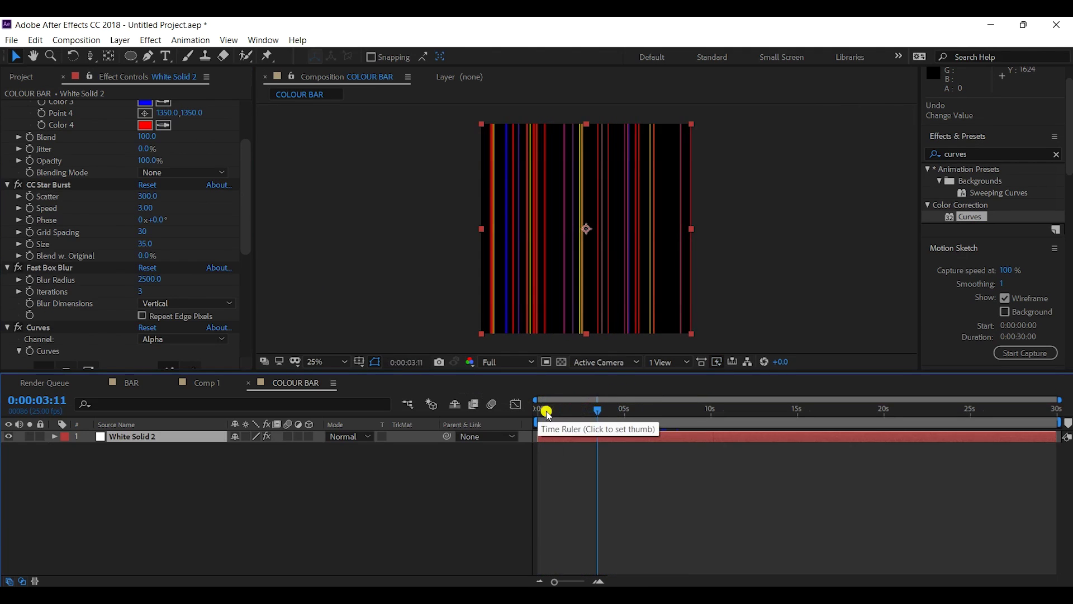
{"action": "left_click_drag", "start_coordinate": [546, 412], "coordinate": [570, 412]}
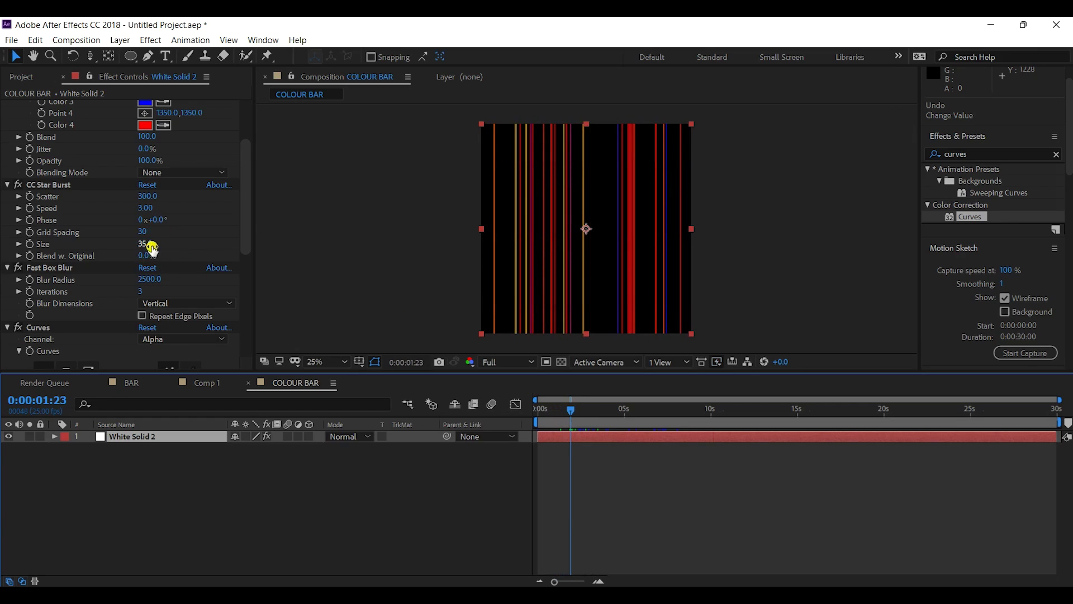
{"action": "left_click_drag", "start_coordinate": [148, 244], "coordinate": [165, 242]}
{"action": "left_click_drag", "start_coordinate": [570, 409], "coordinate": [637, 414]}
{"action": "left_click", "coordinate": [588, 407]}
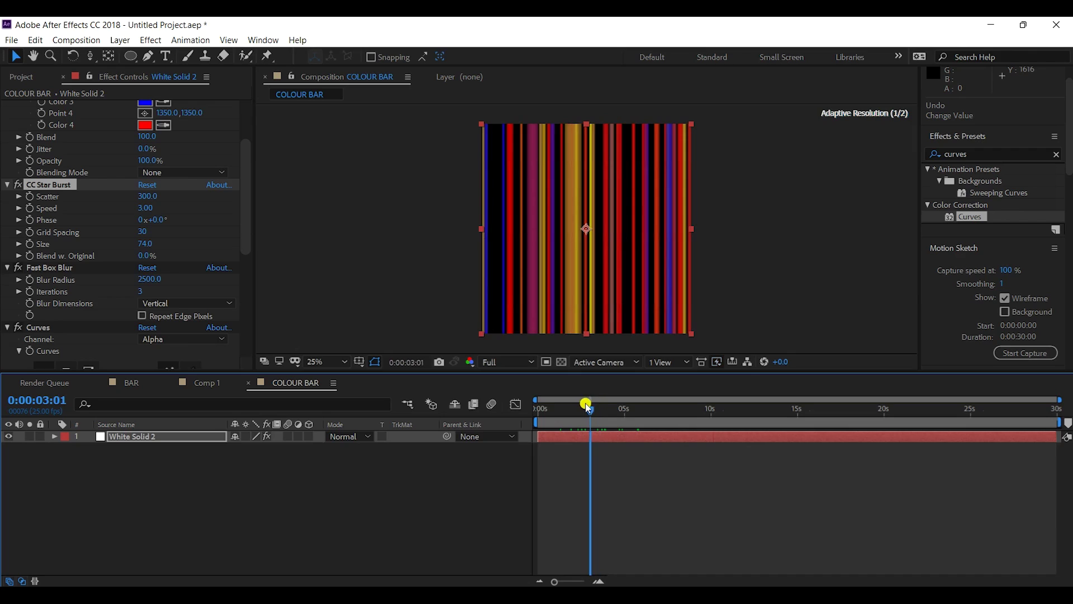
{"action": "left_click", "coordinate": [146, 245]}
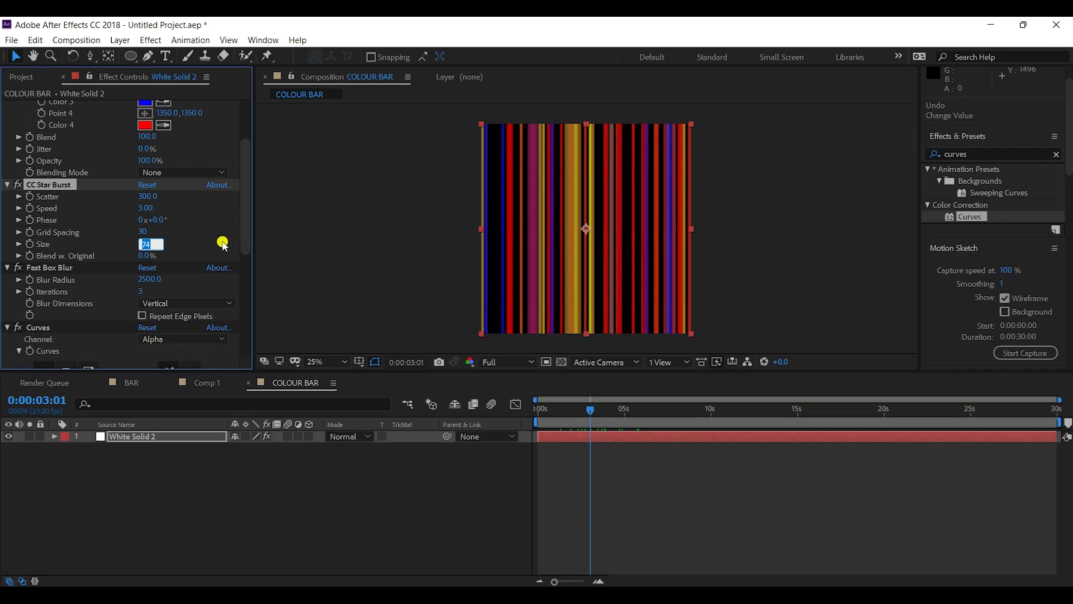
{"action": "key", "text": "Return"}
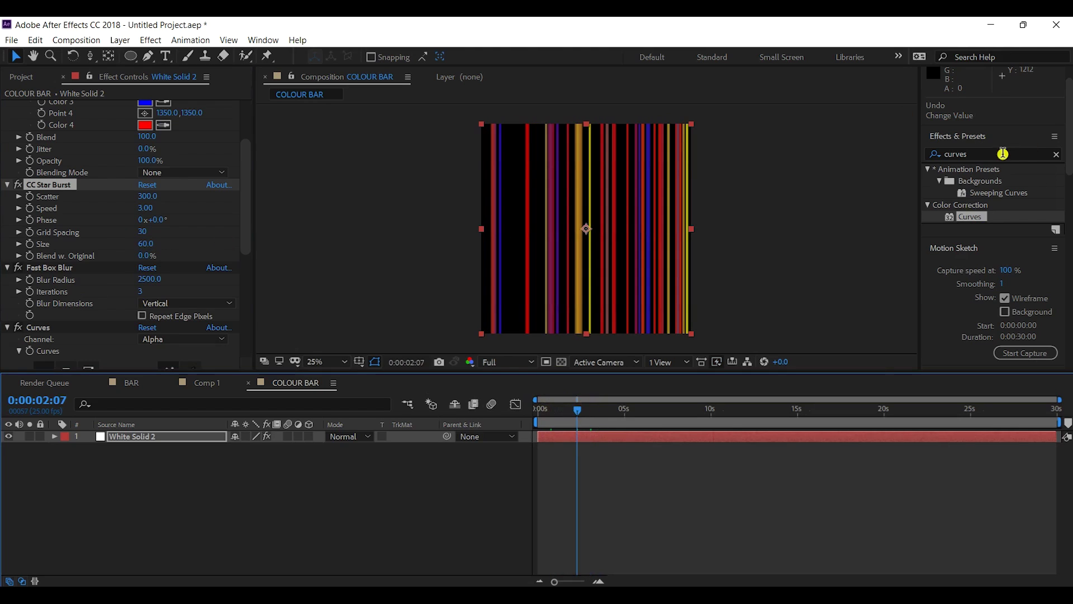
- Find the Venetian Blinds transition effect and apply it to the White Solid 2 layer
{"action": "left_click", "coordinate": [1058, 156]}
{"action": "left_click", "coordinate": [1005, 153]}
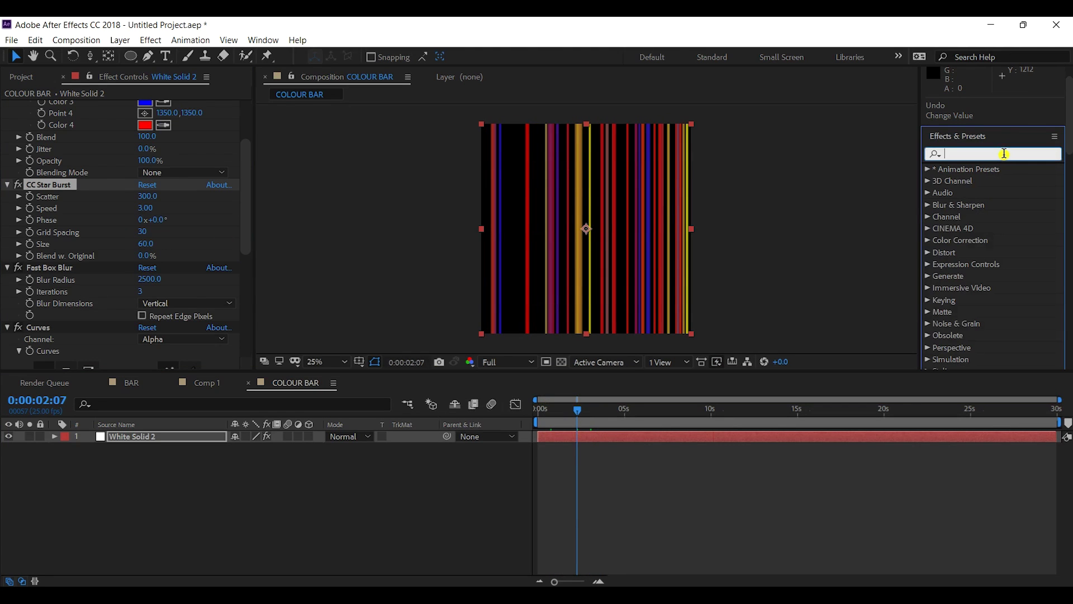
{"action": "type", "text": "venetian"}
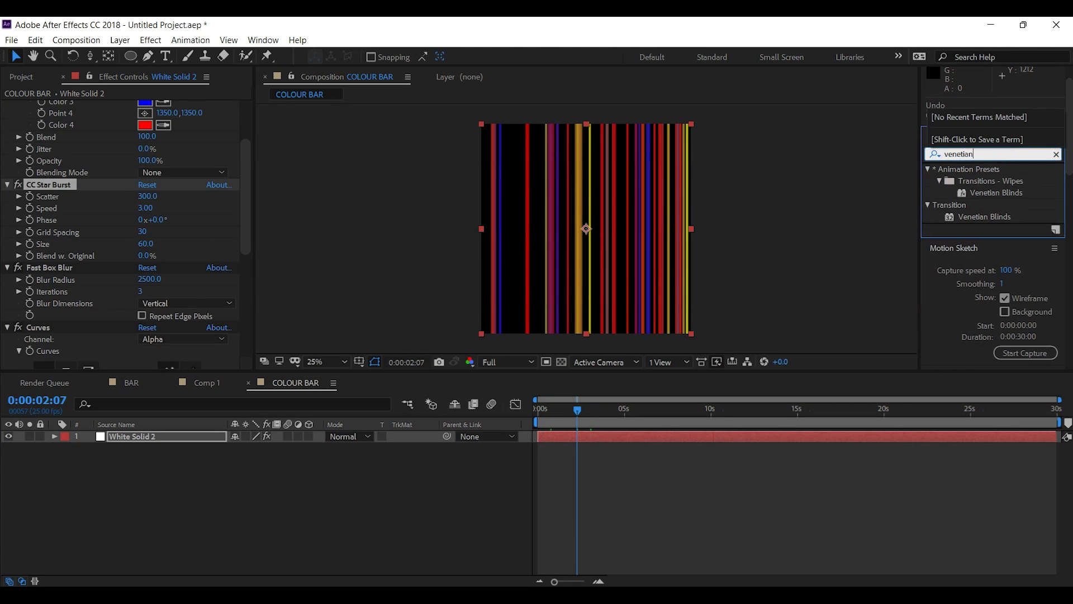
{"action": "left_click", "coordinate": [1006, 216]}
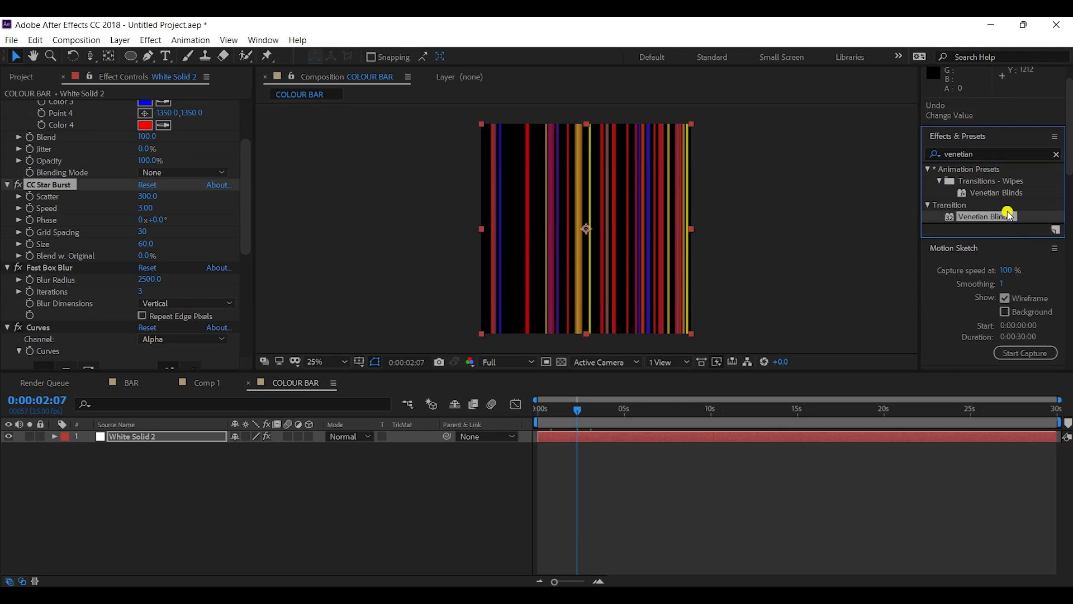
{"action": "left_click_drag", "start_coordinate": [1001, 216], "coordinate": [559, 439]}
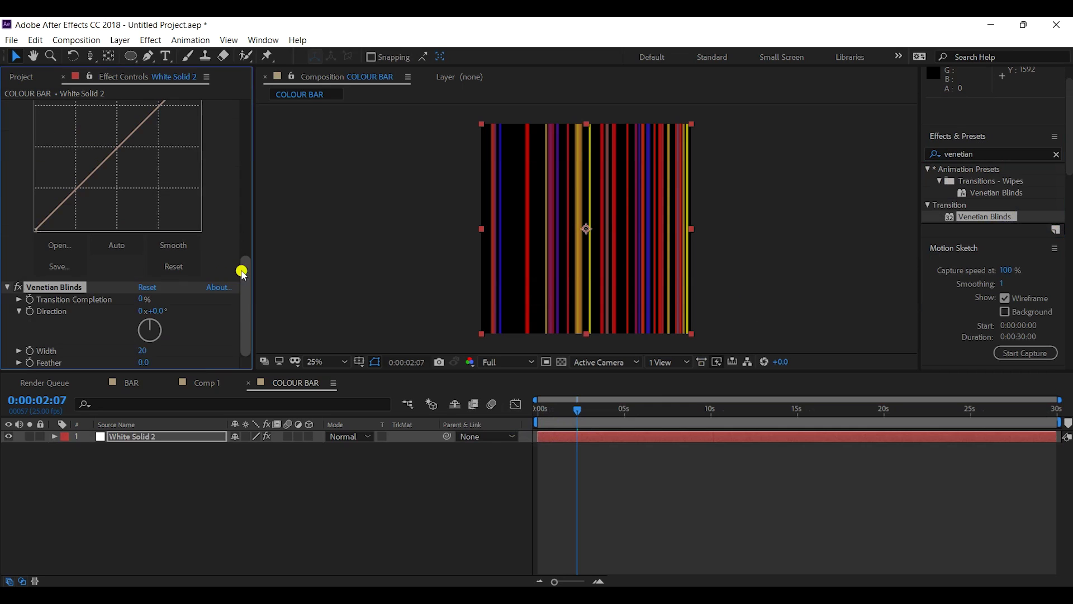
- Keyframe Venetian Blinds' Transition Completion, Width and Feather at the start of the timeline with Width 15, and zoom the timeline to 15 seconds
{"action": "mouse_move", "coordinate": [545, 411]}
{"action": "left_mouse_down"}
{"action": "mouse_move", "coordinate": [532, 412]}
{"action": "mouse_move", "coordinate": [561, 411]}
{"action": "left_mouse_up"}
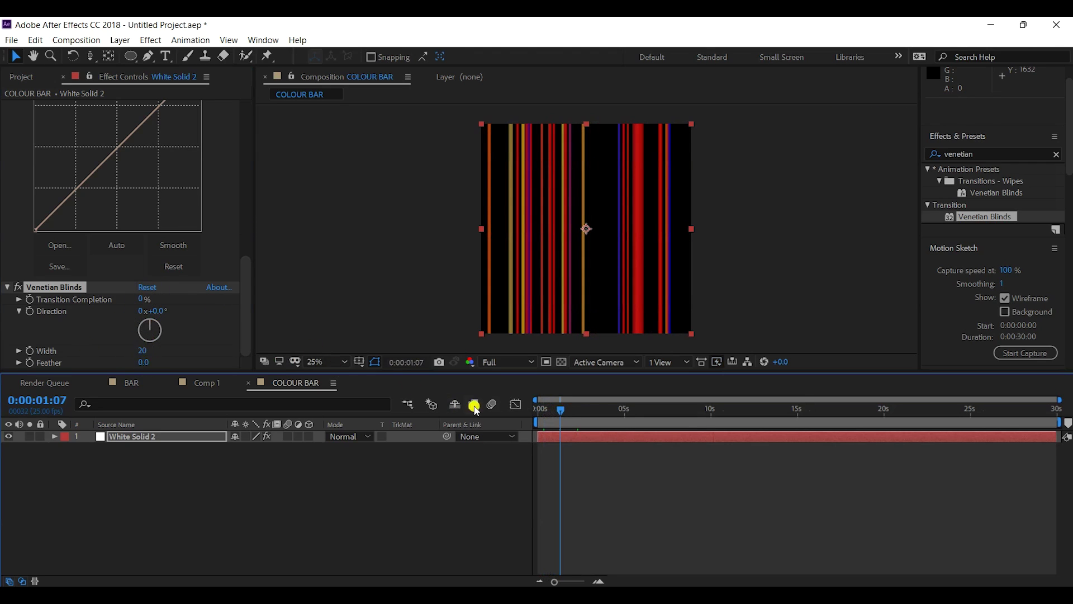
{"action": "key", "text": "Home"}
{"action": "key", "text": "u"}
{"action": "mouse_move", "coordinate": [235, 475]}
{"action": "left_mouse_down"}
{"action": "mouse_move", "coordinate": [213, 475]}
{"action": "mouse_move", "coordinate": [226, 474]}
{"action": "left_mouse_up"}
{"action": "left_click", "coordinate": [560, 485]}
{"action": "scroll", "coordinate": [544, 419], "scroll_direction": "up", "scroll_amount": 4}
{"action": "left_click_drag", "start_coordinate": [538, 473], "coordinate": [552, 456]}
{"action": "left_click_drag", "start_coordinate": [560, 461], "coordinate": [800, 399]}
- Keyframe Venetian Blinds' Width at 42 and Feather at 39 at 0:00:01:13
{"action": "left_click_drag", "start_coordinate": [538, 410], "coordinate": [591, 418]}
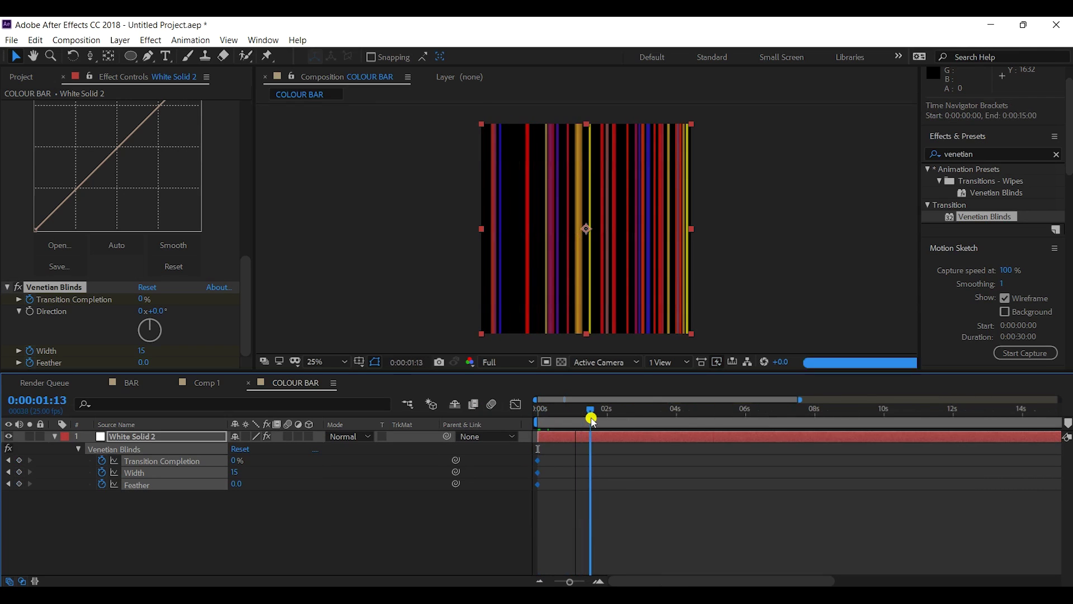
{"action": "left_click_drag", "start_coordinate": [235, 472], "coordinate": [305, 471]}
{"action": "left_click_drag", "start_coordinate": [244, 487], "coordinate": [271, 484]}
- Keyframe Transition Completion at 0% at 0:00:02:14 and 100% at 0:00:02:24, with Width at 13 on the last keyframe
{"action": "left_click_drag", "start_coordinate": [625, 412], "coordinate": [640, 412]}
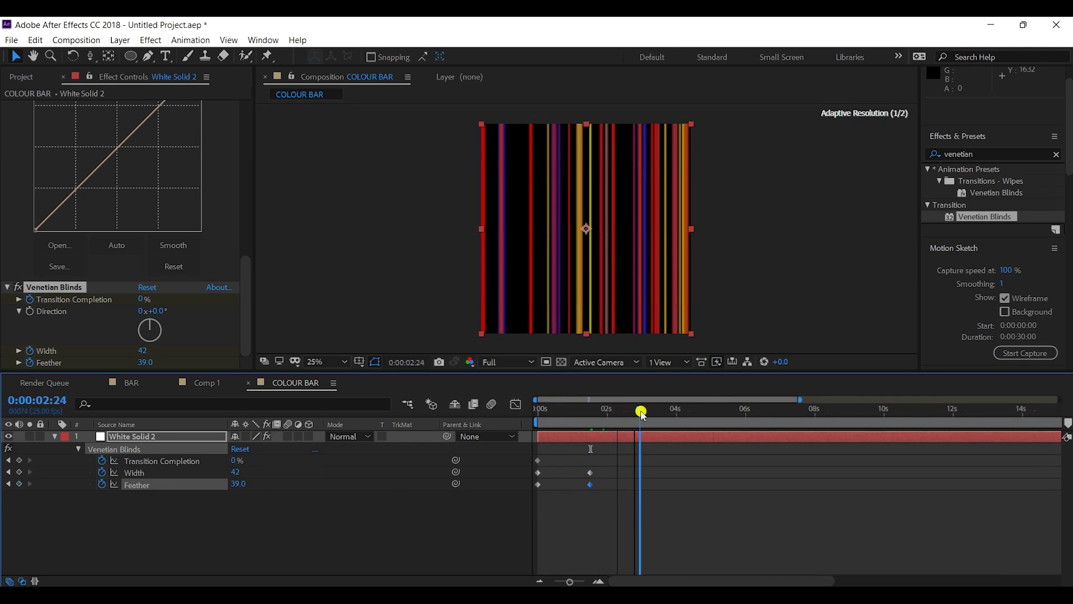
{"action": "mouse_move", "coordinate": [235, 463]}
{"action": "left_mouse_down"}
{"action": "mouse_move", "coordinate": [314, 450]}
{"action": "mouse_move", "coordinate": [394, 461]}
{"action": "mouse_move", "coordinate": [233, 474]}
{"action": "left_mouse_up"}
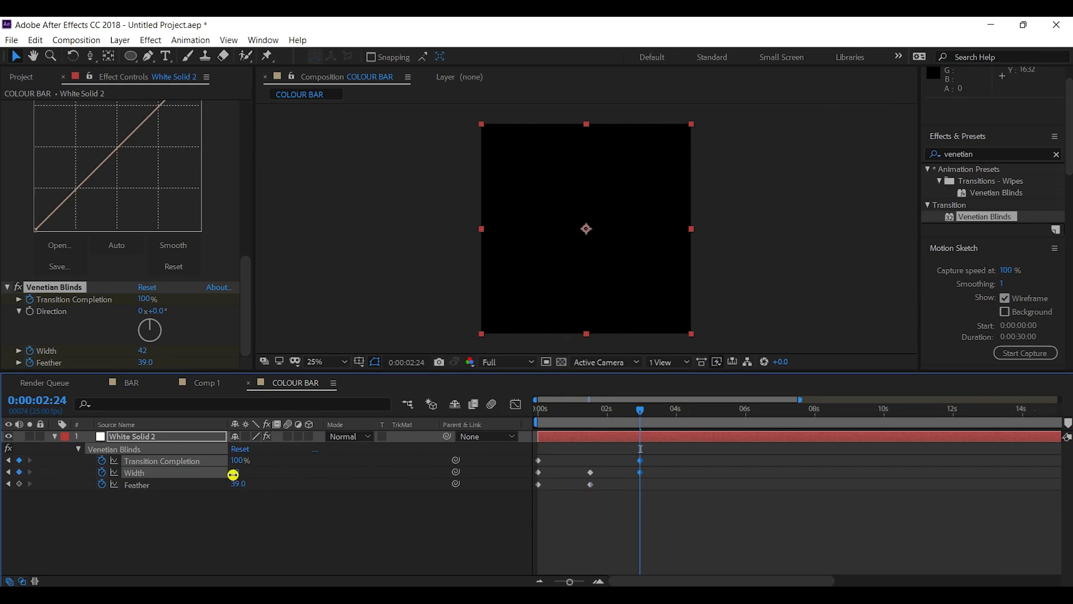
{"action": "left_click", "coordinate": [219, 537]}
{"action": "left_click_drag", "start_coordinate": [542, 416], "coordinate": [627, 412]}
{"action": "left_click_drag", "start_coordinate": [238, 460], "coordinate": [37, 460]}
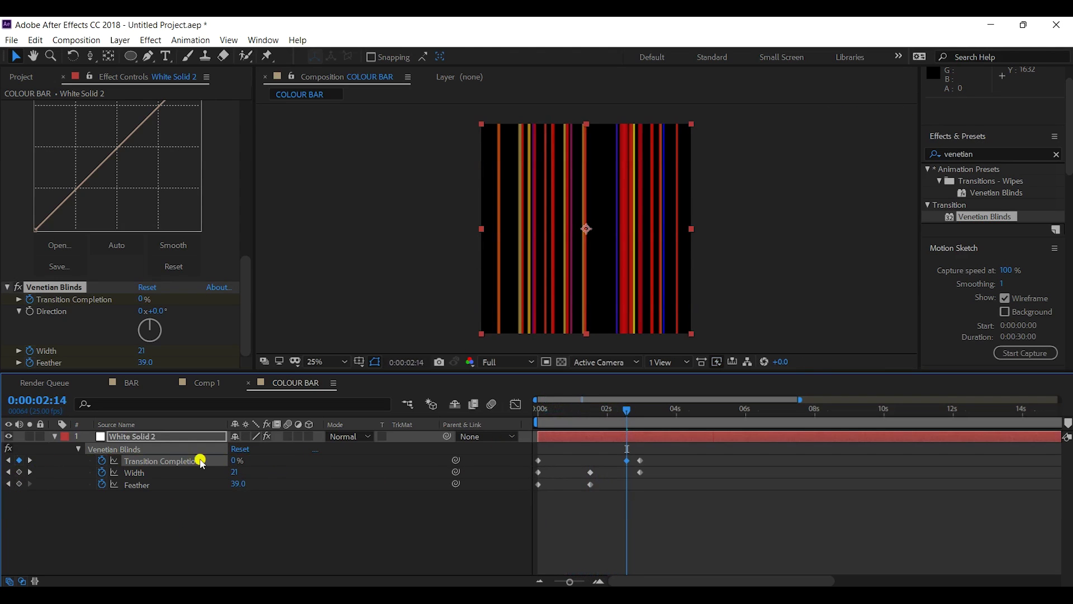
{"action": "left_click_drag", "start_coordinate": [634, 412], "coordinate": [644, 412]}
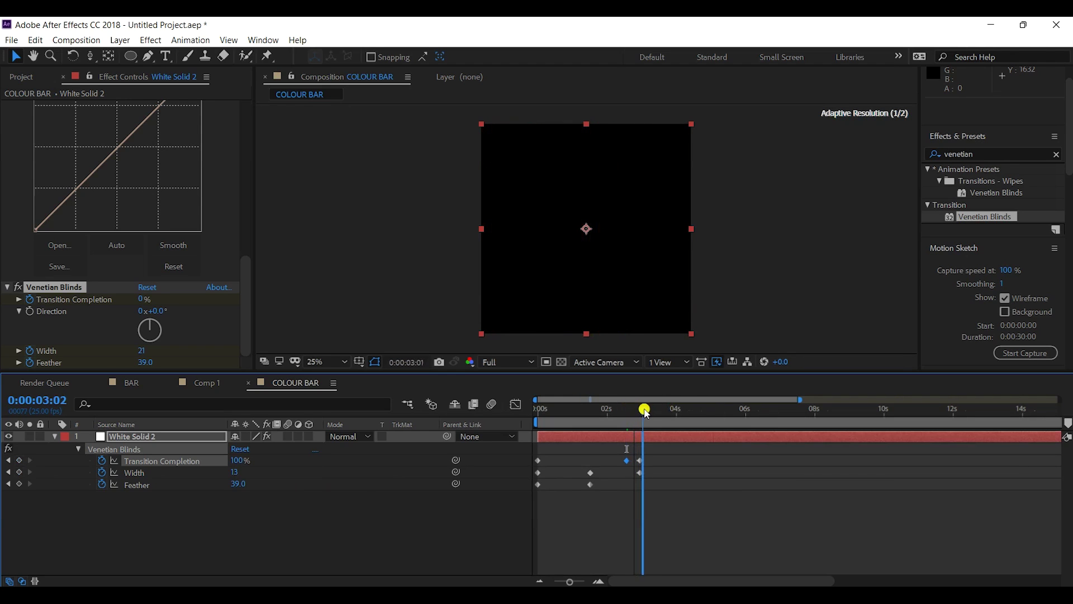
- Shift the middle Width and Feather keyframes to 0:00:02:02 and the closing keyframes to about 4 to 4.5 seconds, and preview the animation
{"action": "left_click_drag", "start_coordinate": [574, 443], "coordinate": [661, 508]}
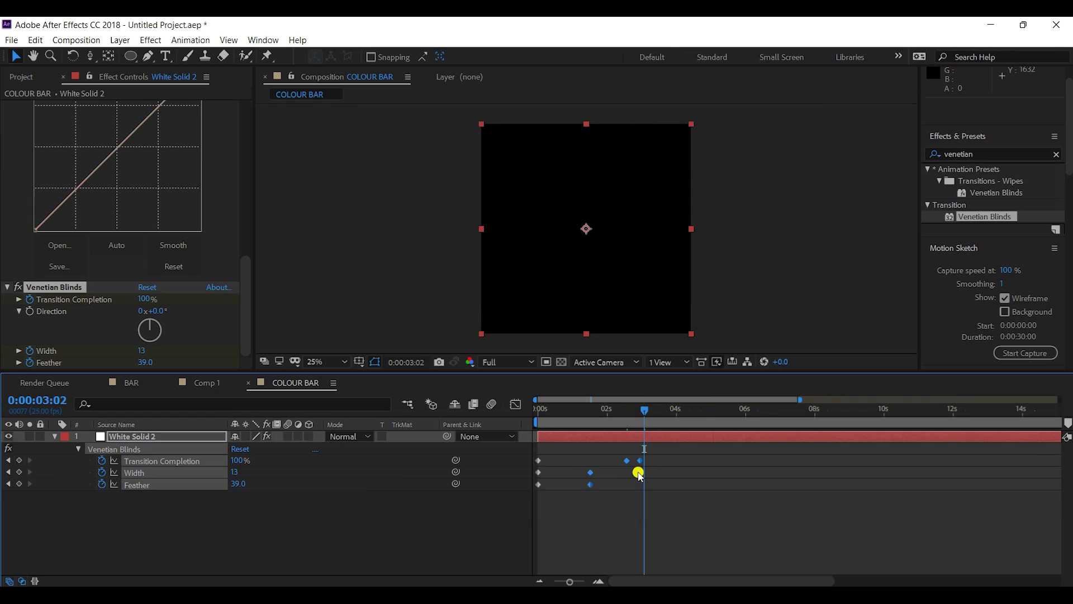
{"action": "mouse_move", "coordinate": [638, 472]}
{"action": "left_mouse_down"}
{"action": "mouse_move", "coordinate": [667, 474]}
{"action": "mouse_move", "coordinate": [642, 455]}
{"action": "left_mouse_up"}
{"action": "left_click_drag", "start_coordinate": [660, 472], "coordinate": [694, 475]}
{"action": "key", "text": "Home"}
{"action": "key", "text": "space"}
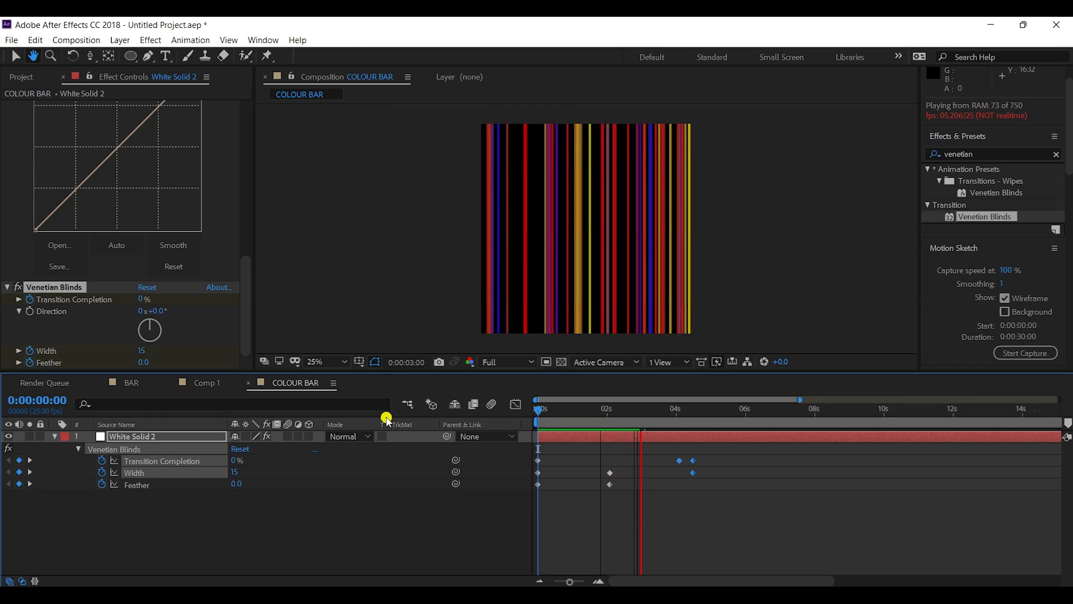
{"action": "key", "text": "space"}
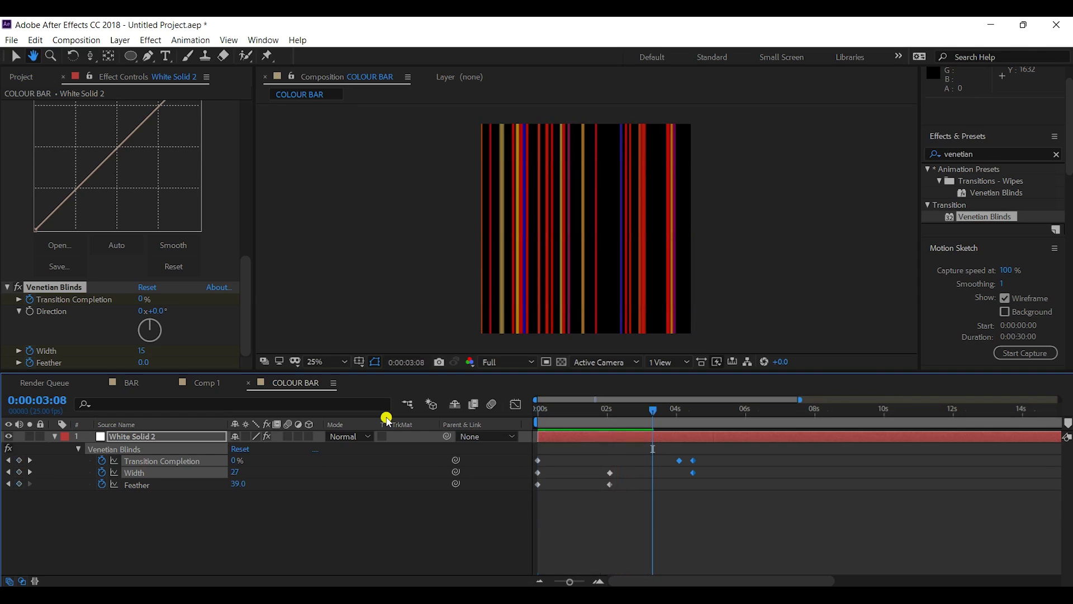
- Keyframe CC Star Burst's Size from 60 at 0:00:01:08 to 83 at 0:00:02:02
{"action": "left_click", "coordinate": [244, 322]}
{"action": "left_click_drag", "start_coordinate": [551, 412], "coordinate": [615, 416]}
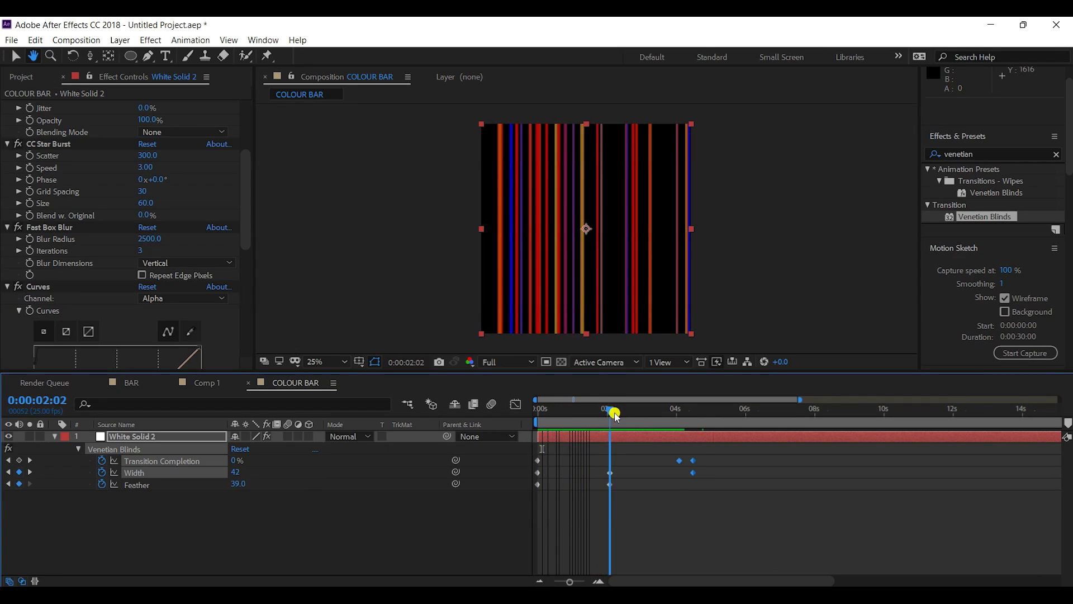
{"action": "left_click", "coordinate": [246, 170]}
{"action": "left_click_drag", "start_coordinate": [247, 169], "coordinate": [246, 155]}
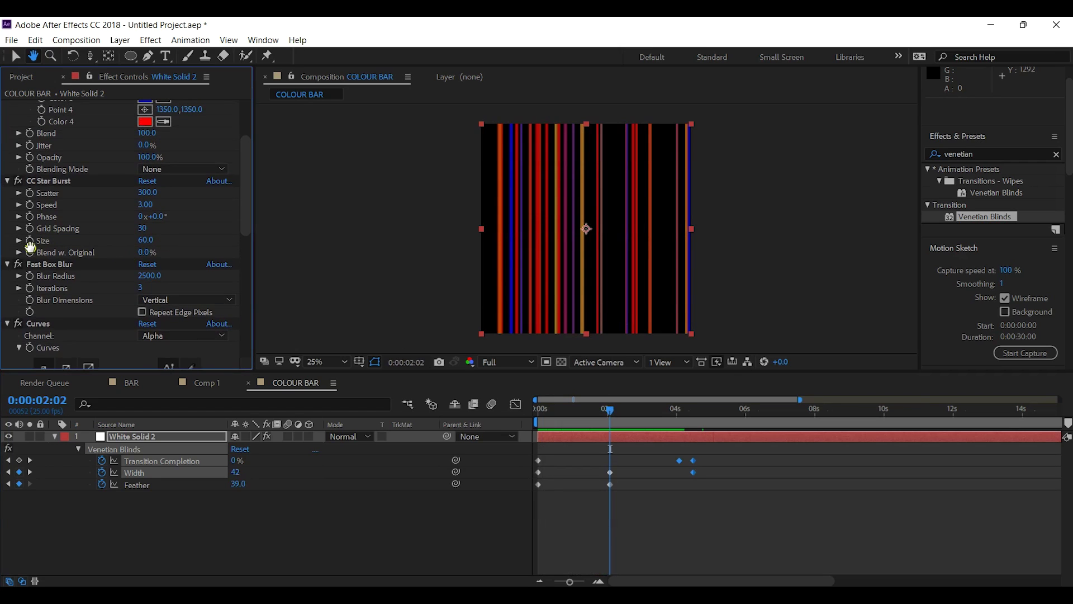
{"action": "left_click", "coordinate": [18, 57]}
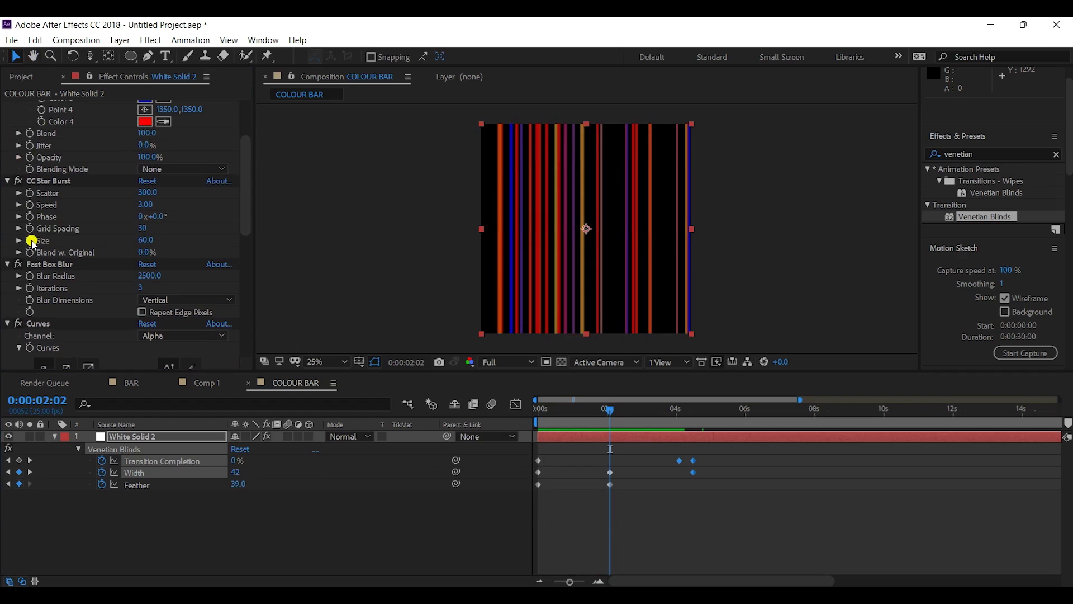
{"action": "left_click", "coordinate": [32, 241]}
{"action": "left_click", "coordinate": [146, 241]}
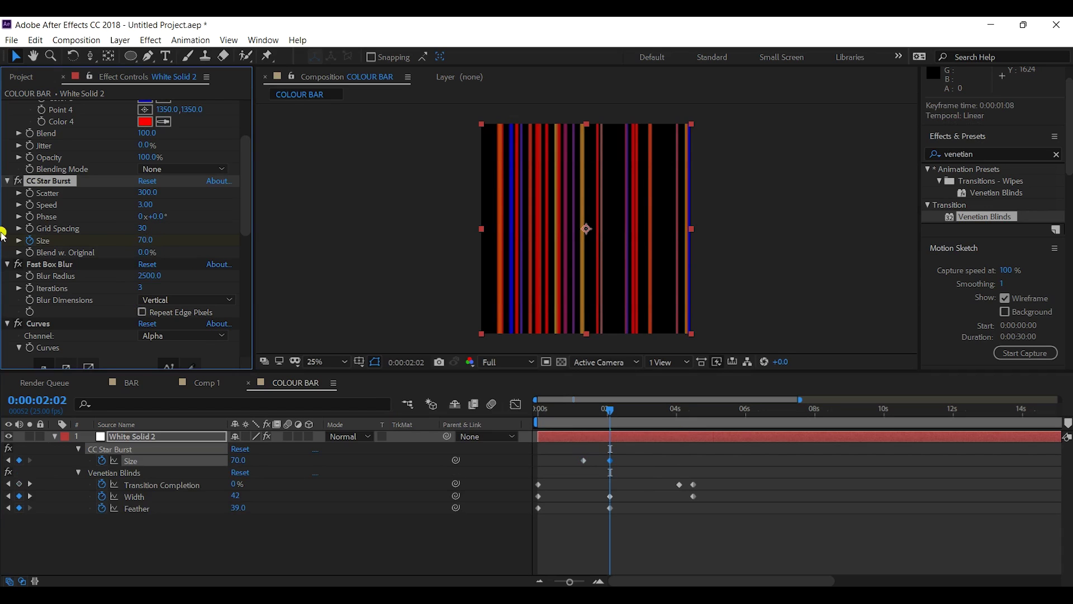
{"action": "left_click_drag", "start_coordinate": [153, 242], "coordinate": [158, 242]}
- Copy the peak Size keyframe to 0:00:03:17 and the starting one to about 4.7 seconds, scrub the result, and open Comp 1
{"action": "left_click_drag", "start_coordinate": [610, 411], "coordinate": [694, 414]}
{"action": "key", "text": "ctrl+c"}
{"action": "key", "text": "ctrl+v"}
{"action": "left_click", "coordinate": [583, 460]}
{"action": "key", "text": "ctrl+c"}
{"action": "key", "text": "ctrl+v"}
{"action": "left_click_drag", "start_coordinate": [559, 411], "coordinate": [633, 411]}
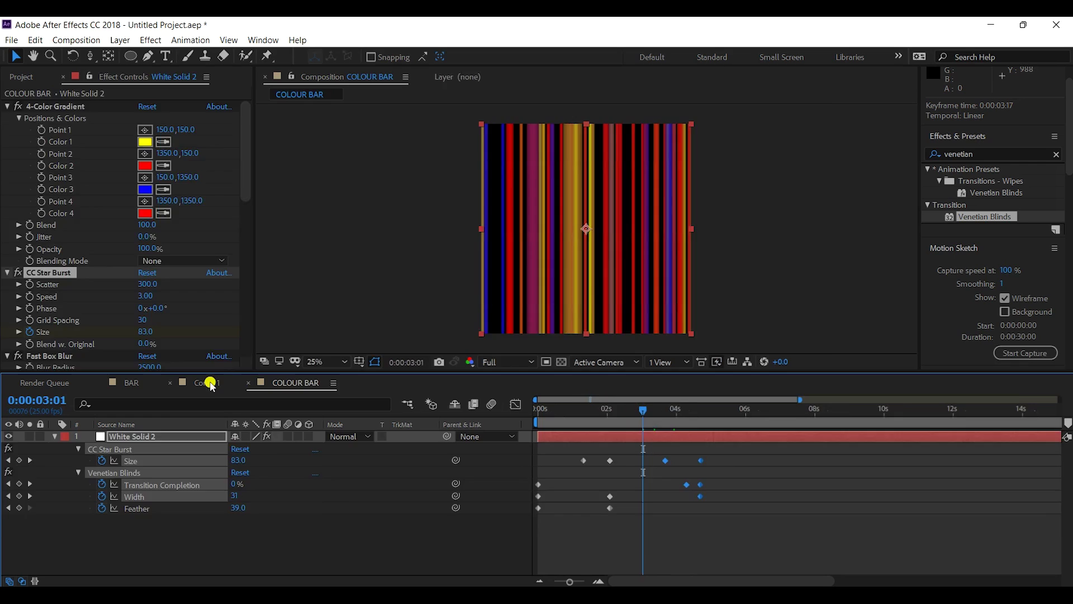
{"action": "left_click", "coordinate": [210, 383]}
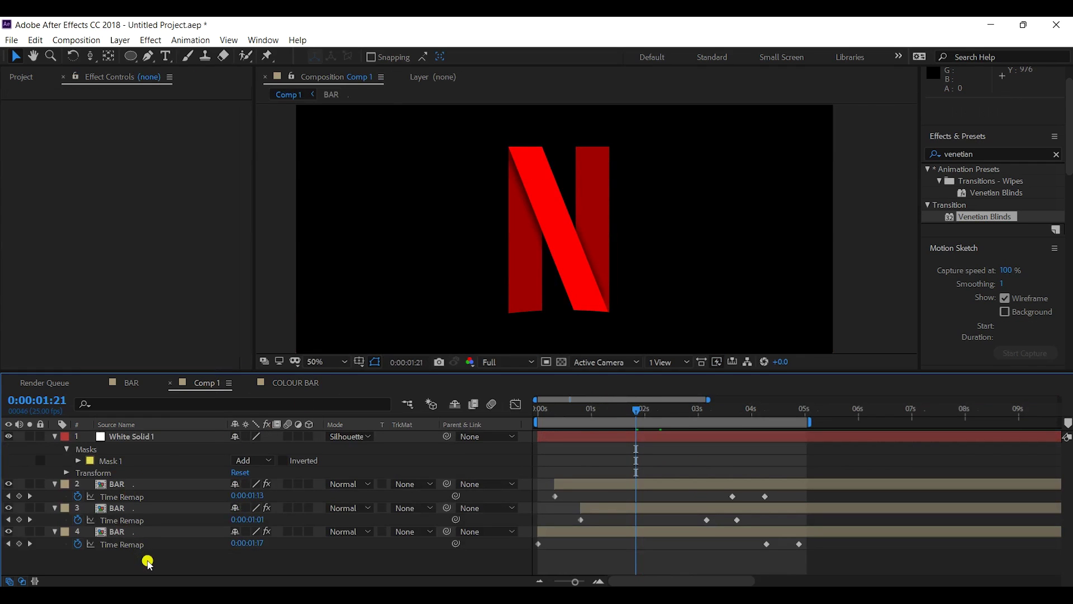
- Collapse the properties of the three BAR layers in Comp 1's timeline
{"action": "left_click", "coordinate": [55, 484]}
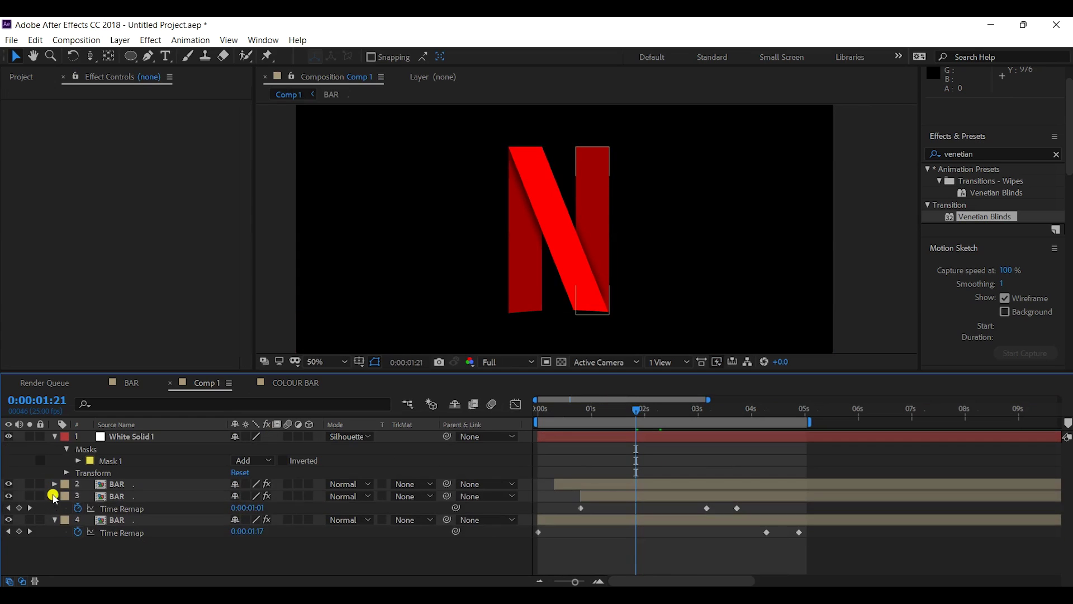
{"action": "left_click", "coordinate": [54, 496]}
{"action": "left_click", "coordinate": [55, 508]}
{"action": "right_click", "coordinate": [89, 556]}
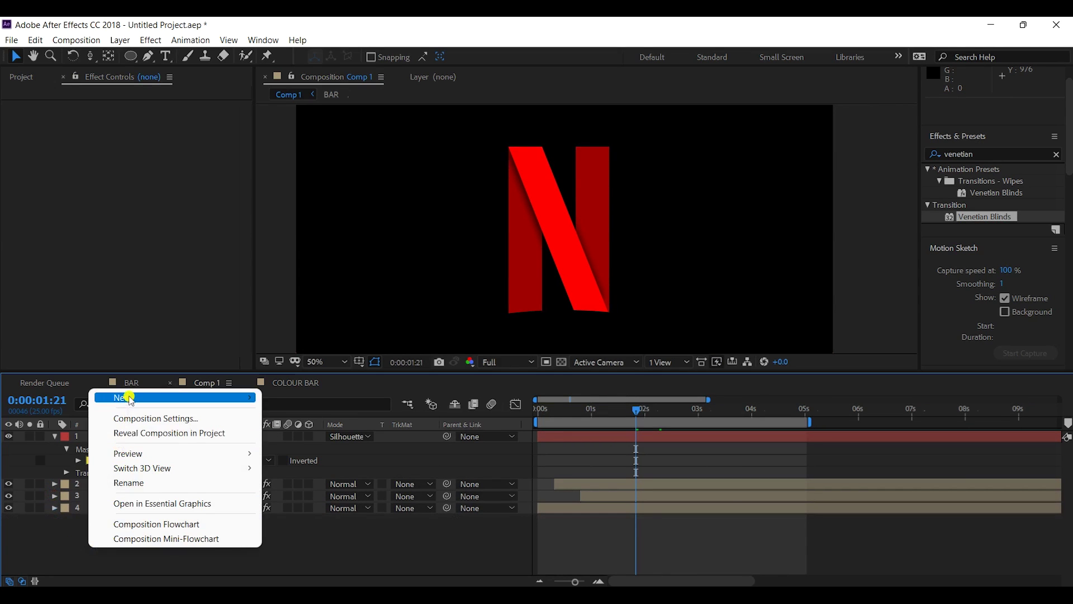
{"action": "left_click", "coordinate": [198, 565]}
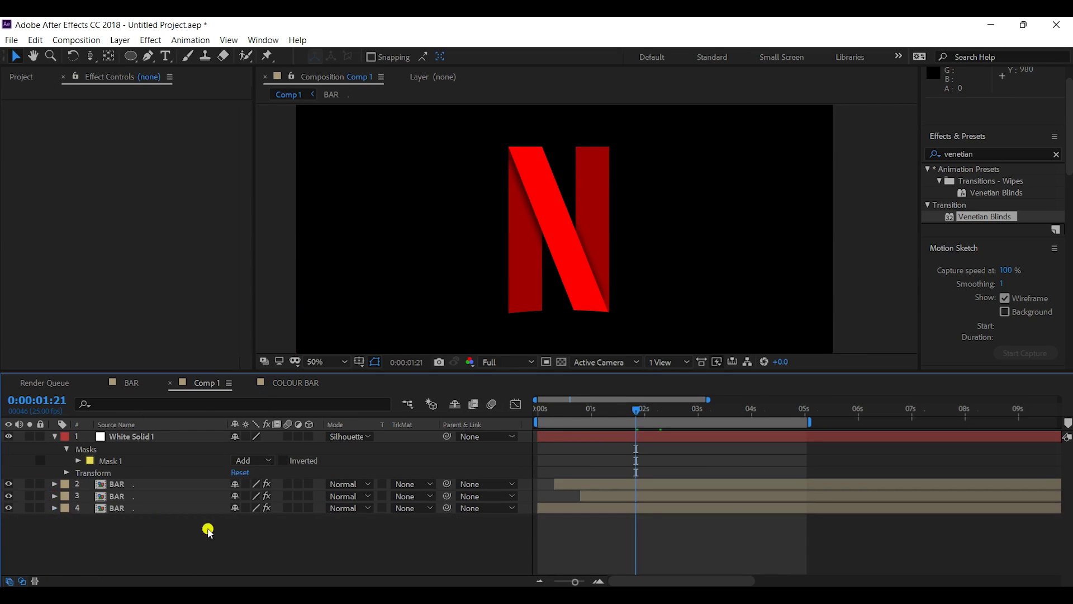
- Add a two-node camera with a 25 mm focal length to Comp 1, with the time at 0:00:01:08
{"action": "left_click_drag", "start_coordinate": [551, 417], "coordinate": [608, 408]}
{"action": "right_click", "coordinate": [115, 538]}
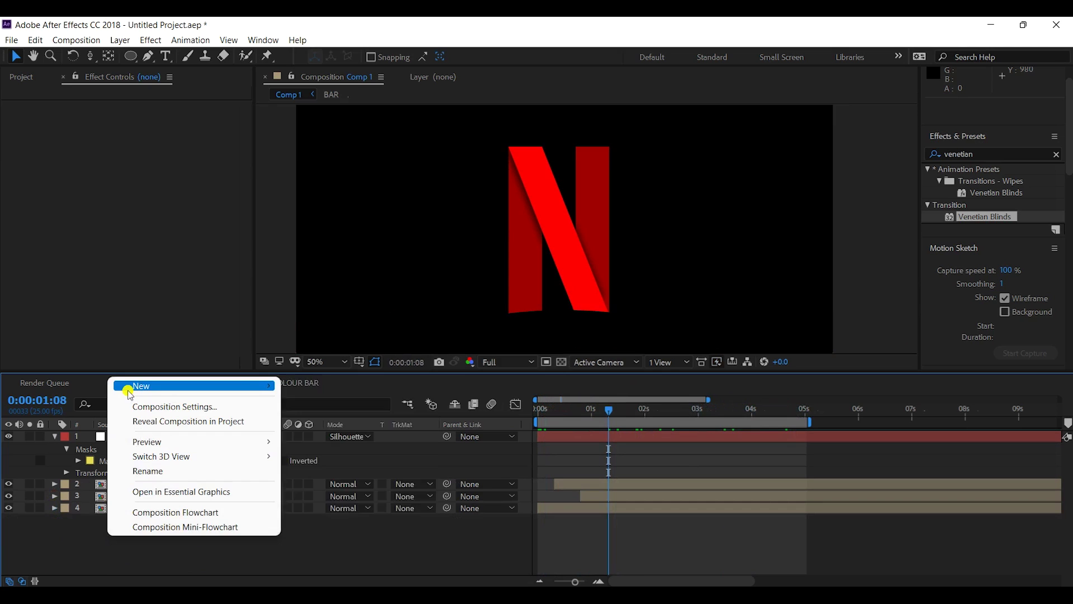
{"action": "mouse_move", "coordinate": [126, 385]}
{"action": "left_click", "coordinate": [360, 450]}
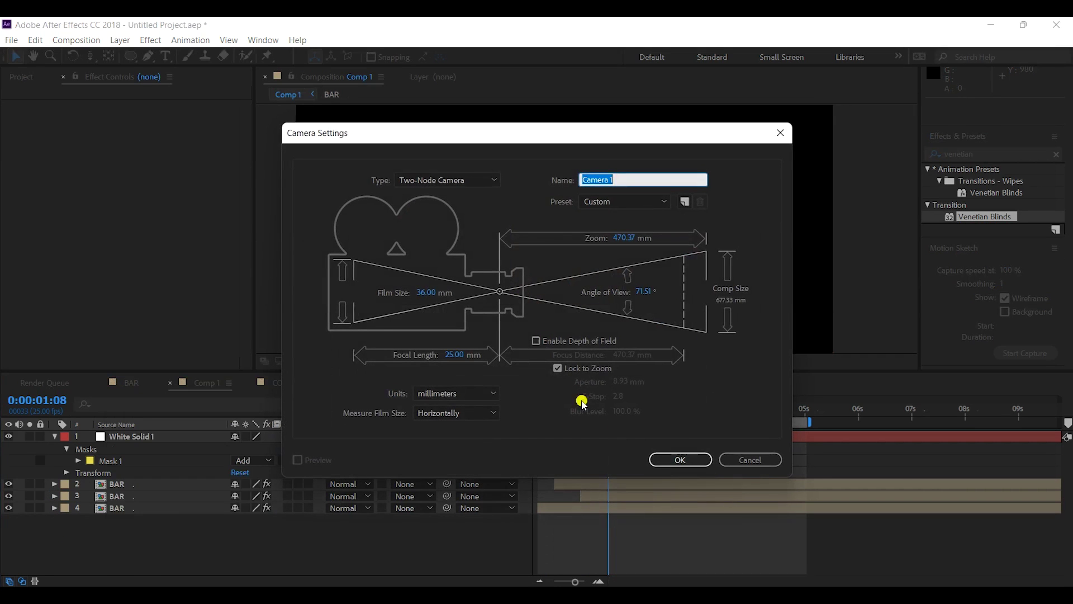
{"action": "left_click", "coordinate": [680, 459]}
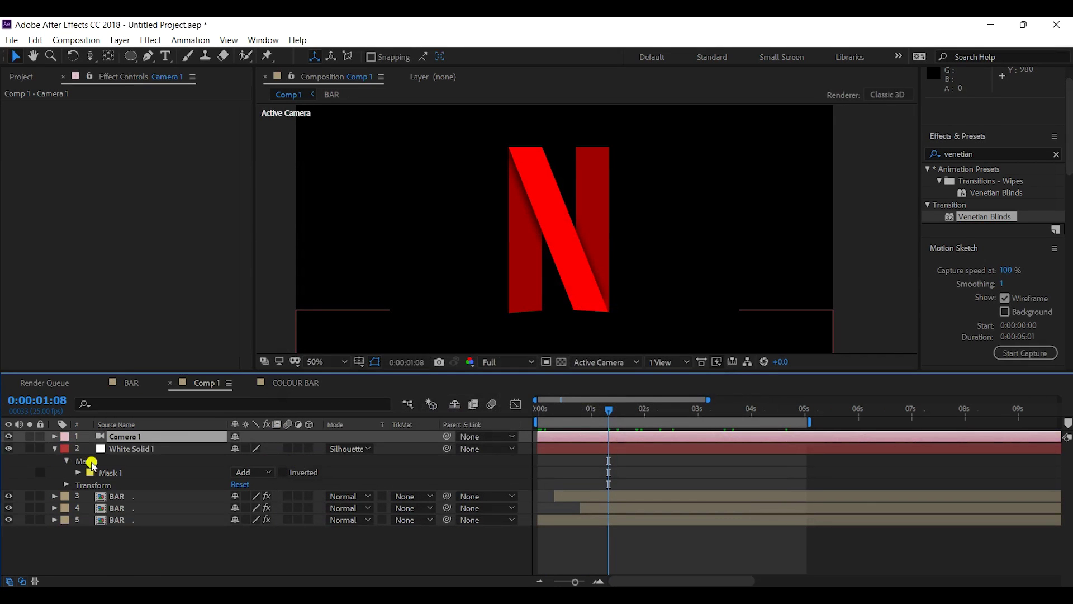
- Make White Solid 1 and the three BAR layers 3D, and collapse the solid's properties
{"action": "left_click", "coordinate": [131, 451]}
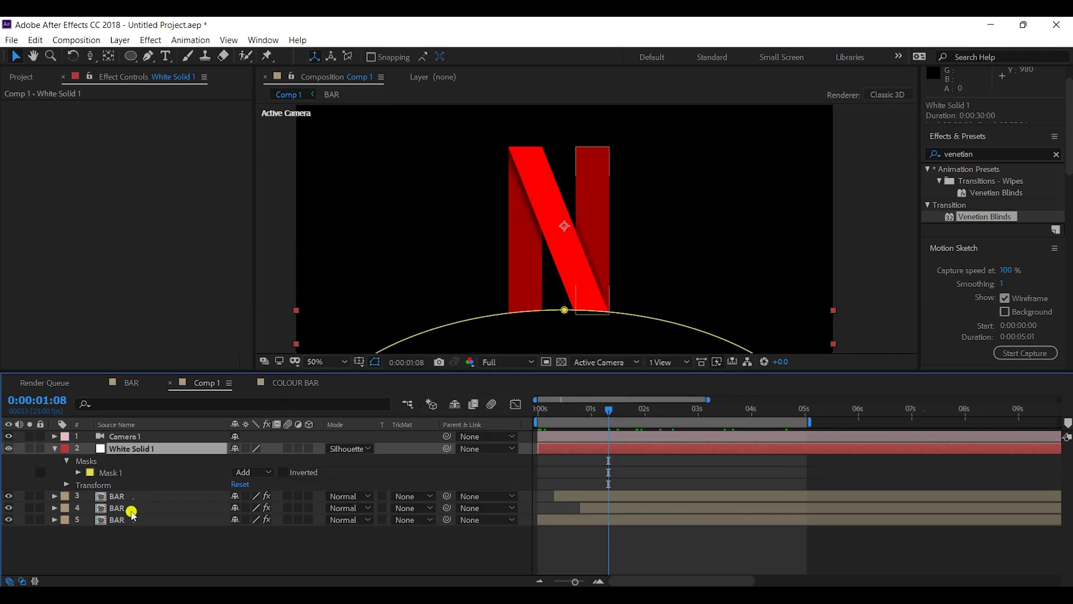
{"action": "left_click", "coordinate": [128, 520], "text": "shift"}
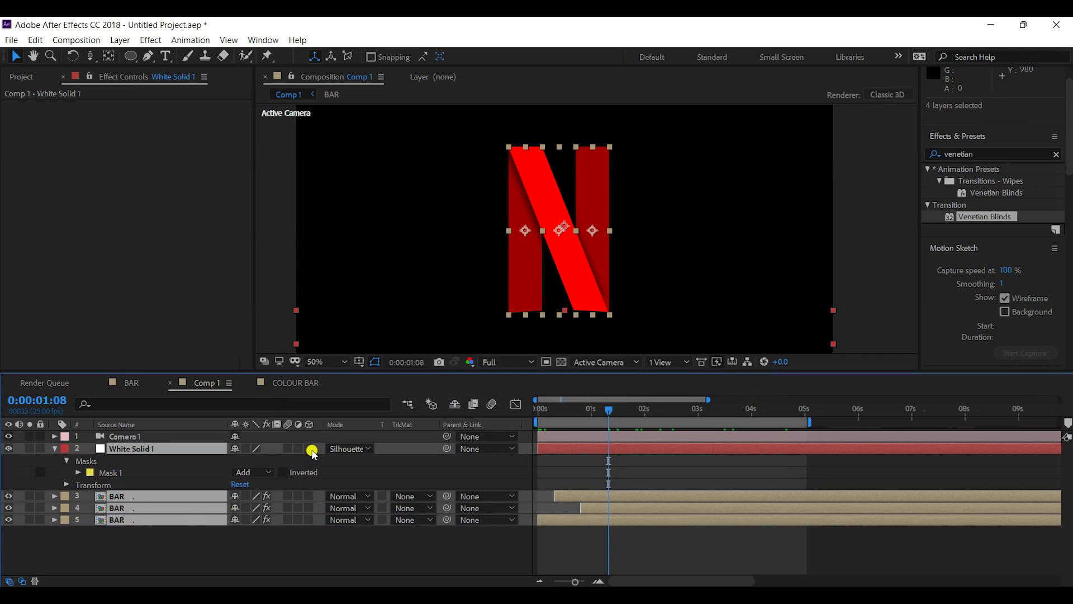
{"action": "left_click", "coordinate": [311, 449]}
{"action": "left_click", "coordinate": [55, 449]}
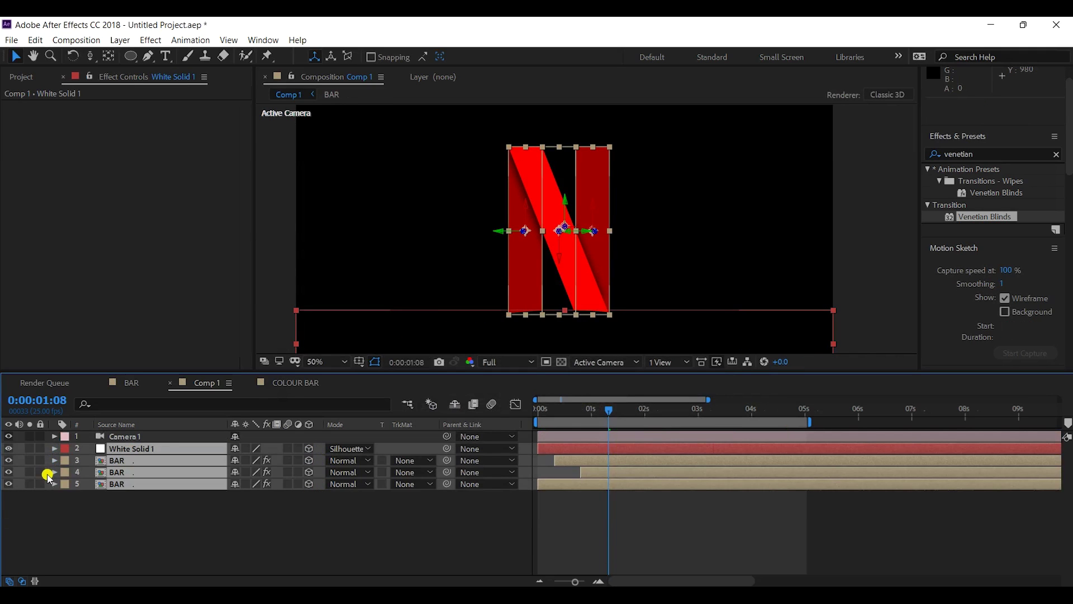
- Keyframe Camera 1's Point of Interest, Position, Orientation and X, Y and Z Rotation at 0:00:04:00, and show these keyframes
{"action": "left_click", "coordinate": [144, 437]}
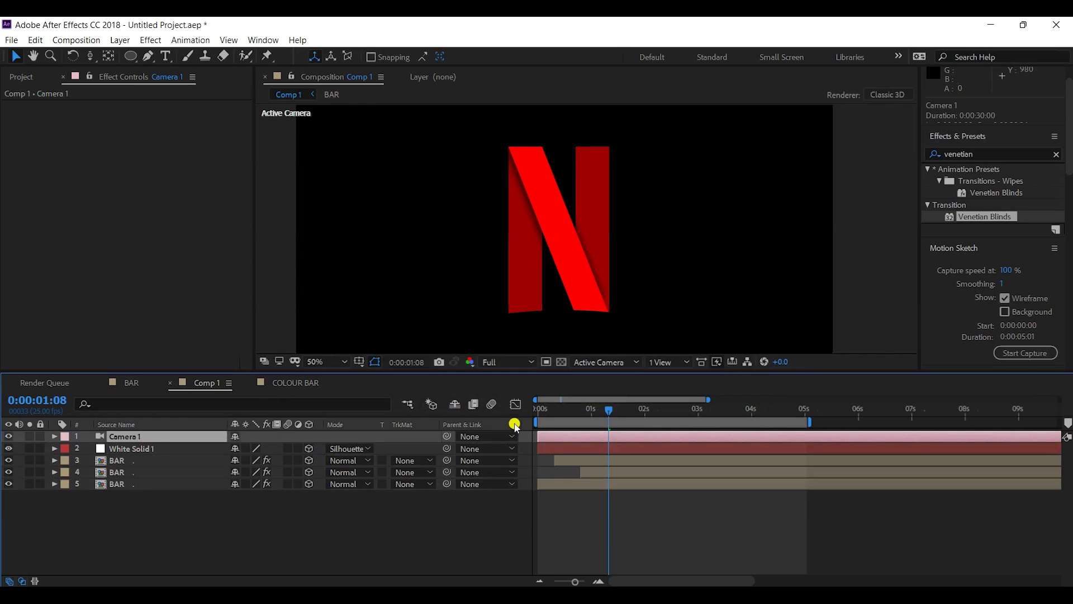
{"action": "left_click_drag", "start_coordinate": [549, 416], "coordinate": [751, 409]}
{"action": "left_click", "coordinate": [221, 441]}
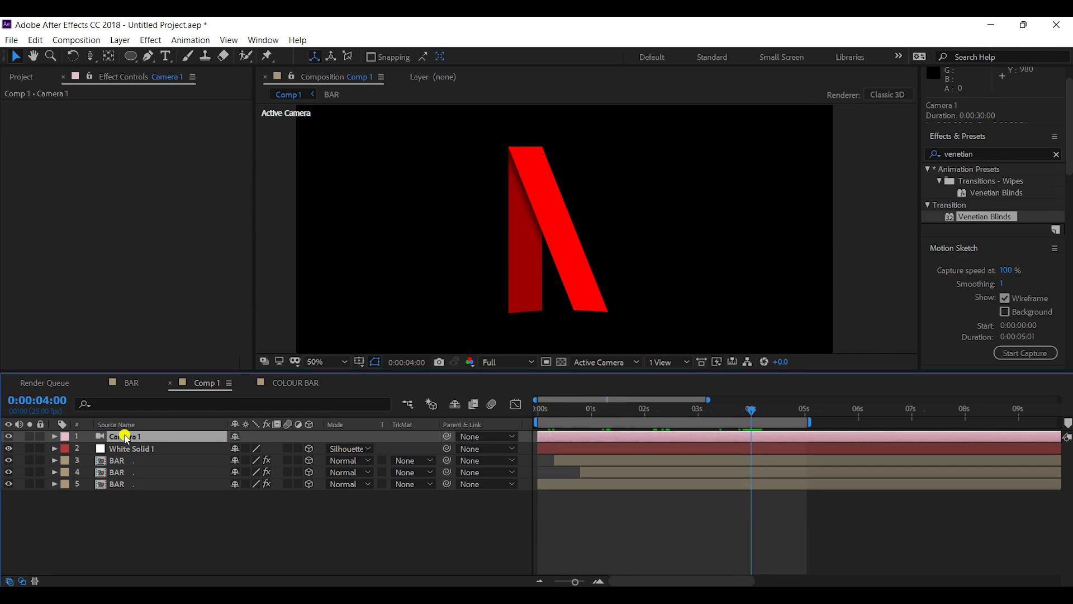
{"action": "left_click", "coordinate": [55, 439]}
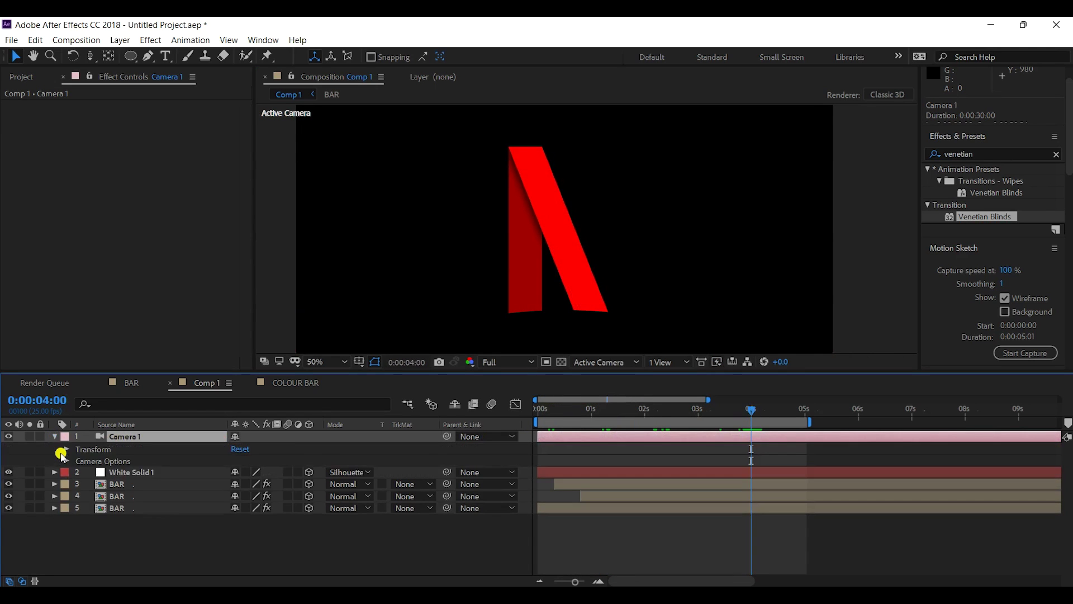
{"action": "key", "text": "u"}
- At 0:00:04:18, move Camera 1 in towards the N's left bar, to a Position of about 838.1, 545.8, -353.3
{"action": "left_click", "coordinate": [793, 410]}
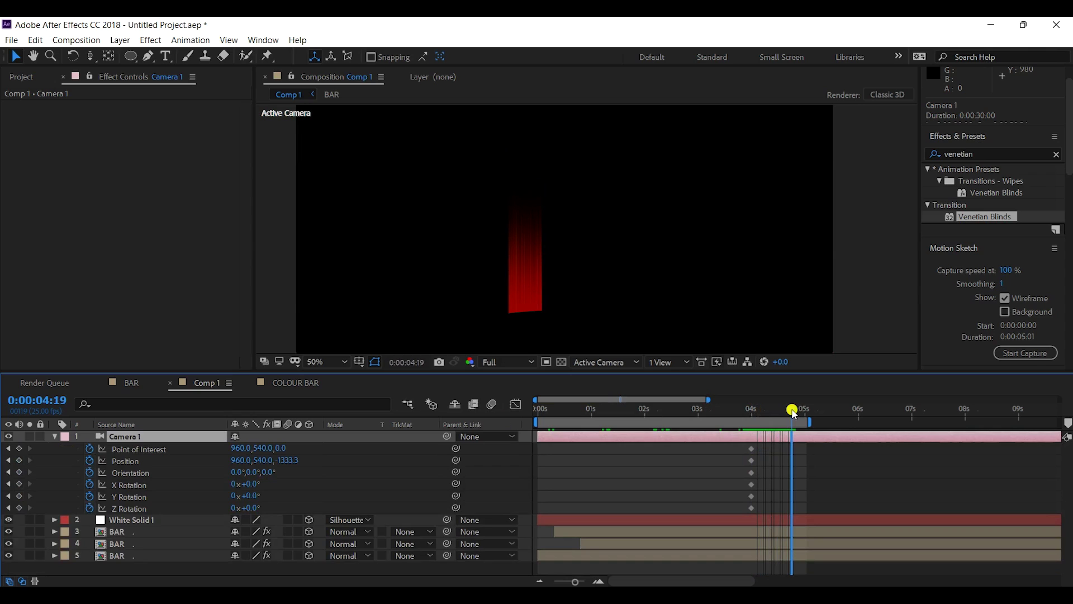
{"action": "left_click_drag", "start_coordinate": [792, 409], "coordinate": [791, 410]}
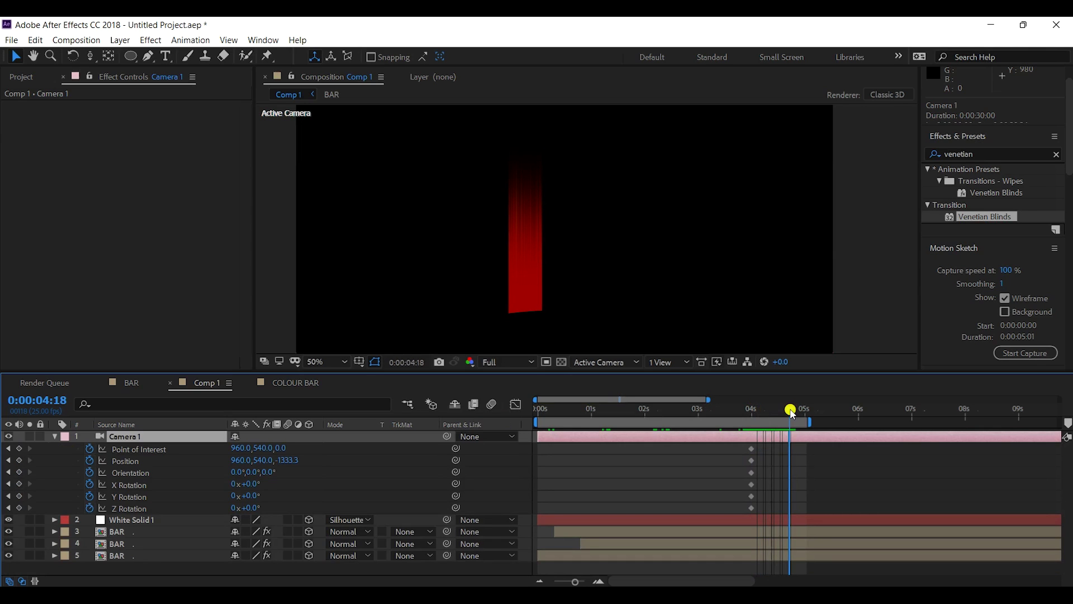
{"action": "left_click", "coordinate": [338, 203]}
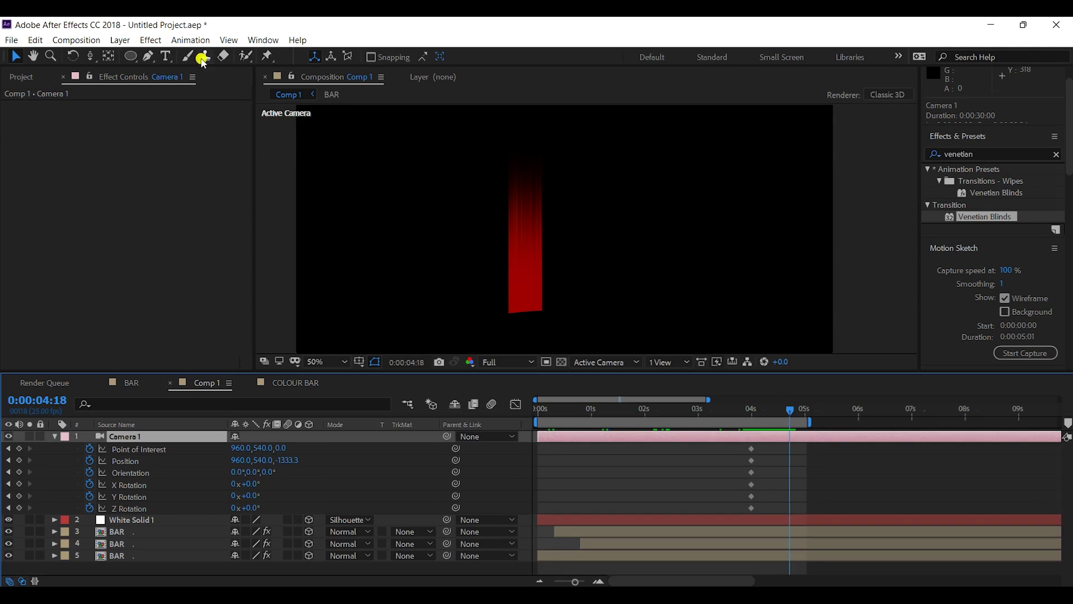
{"action": "left_click_drag", "start_coordinate": [92, 55], "coordinate": [120, 87]}
{"action": "left_click_drag", "start_coordinate": [530, 246], "coordinate": [512, 128]}
{"action": "left_click_drag", "start_coordinate": [569, 268], "coordinate": [496, 297]}
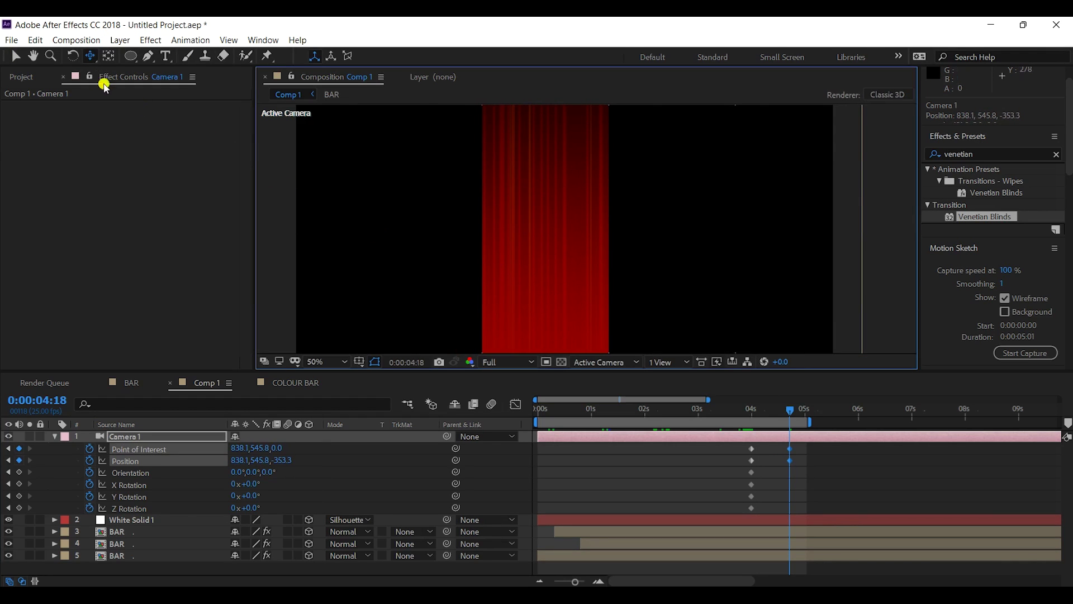
- Dolly Camera 1 further into the left bar at 0:00:04:18 and refine its sideways framing
{"action": "left_click_drag", "start_coordinate": [90, 55], "coordinate": [112, 100]}
{"action": "mouse_move", "coordinate": [566, 266]}
{"action": "left_mouse_down"}
{"action": "mouse_move", "coordinate": [563, 209]}
{"action": "mouse_move", "coordinate": [559, 280]}
{"action": "left_mouse_up"}
{"action": "left_click_drag", "start_coordinate": [90, 56], "coordinate": [120, 86]}
{"action": "left_click_drag", "start_coordinate": [457, 200], "coordinate": [573, 202]}
{"action": "left_click_drag", "start_coordinate": [90, 55], "coordinate": [117, 102]}
{"action": "left_click_drag", "start_coordinate": [564, 237], "coordinate": [557, 269]}
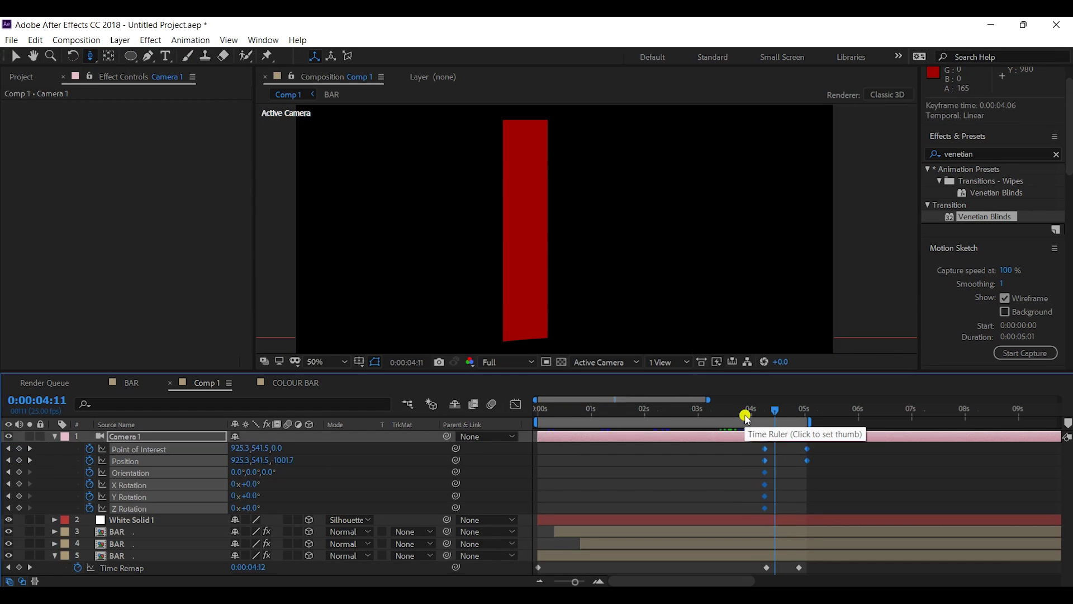
- Move Camera 1's closing keyframes to about 0:00:04:24 and the bottom BAR layer's last Time Remap keyframe to 0:00:04:19
{"action": "left_click", "coordinate": [752, 408]}
{"action": "left_click_drag", "start_coordinate": [755, 409], "coordinate": [856, 423]}
{"action": "left_click_drag", "start_coordinate": [749, 412], "coordinate": [787, 409]}
{"action": "left_click_drag", "start_coordinate": [821, 443], "coordinate": [801, 472]}
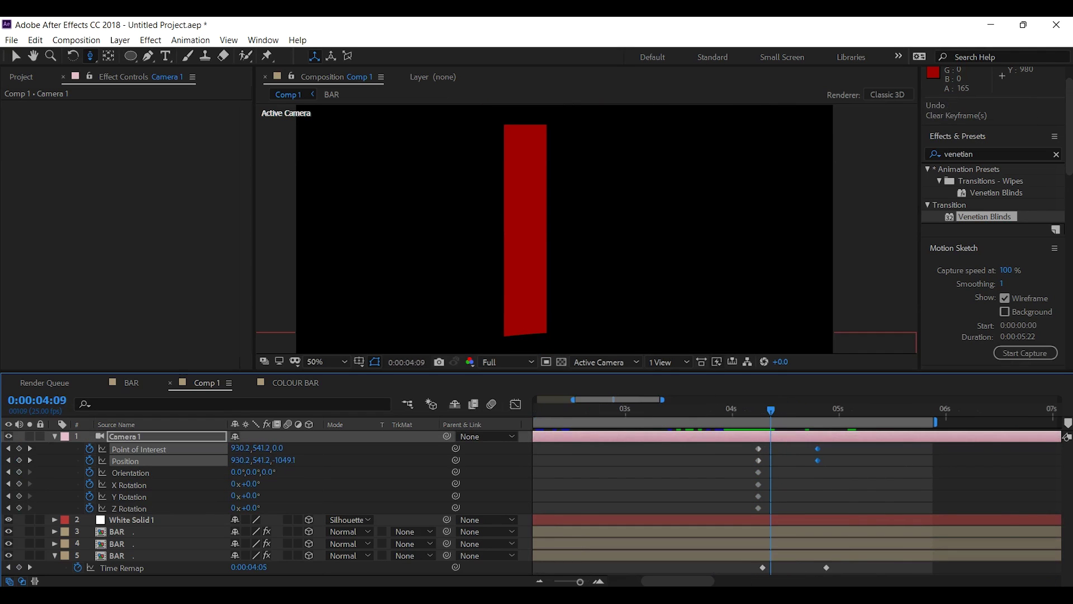
{"action": "left_click_drag", "start_coordinate": [817, 448], "coordinate": [835, 449]}
{"action": "left_click", "coordinate": [806, 412]}
{"action": "left_click_drag", "start_coordinate": [826, 568], "coordinate": [813, 567]}
{"action": "left_click_drag", "start_coordinate": [768, 412], "coordinate": [680, 402]}
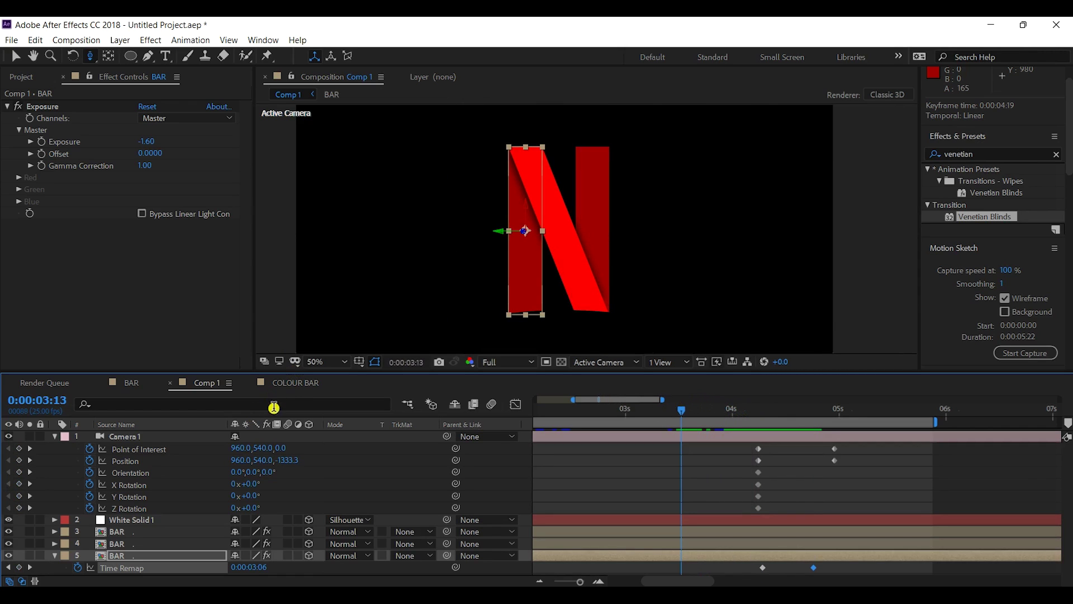
- Add the COLOUR BAR composition to Comp 1 directly below Camera 1 and make it a 3D layer
{"action": "left_click", "coordinate": [17, 77]}
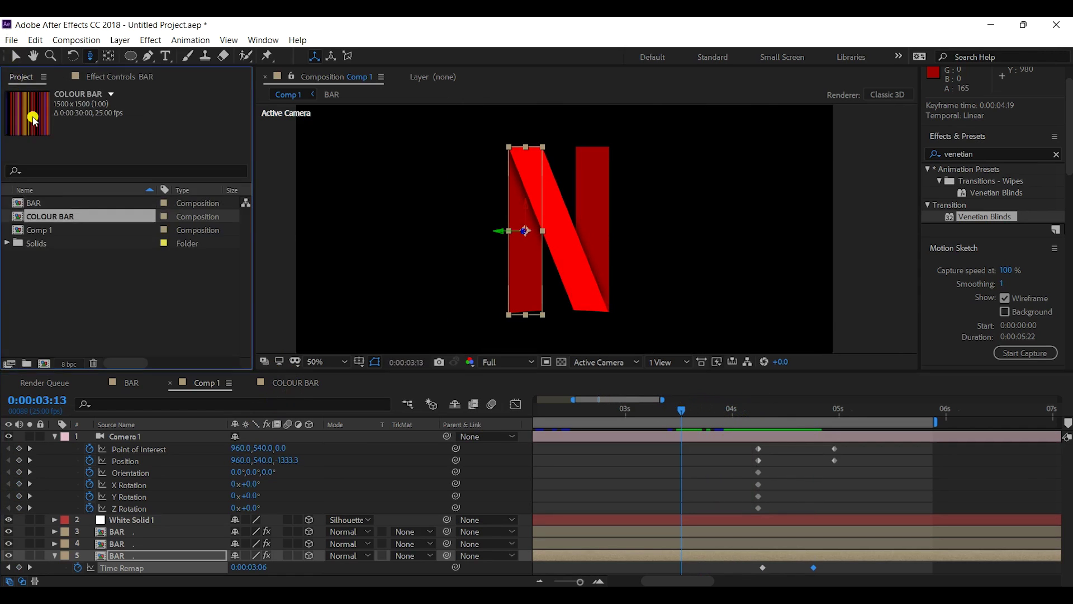
{"action": "left_click", "coordinate": [49, 216]}
{"action": "left_click_drag", "start_coordinate": [49, 218], "coordinate": [314, 521]}
{"action": "left_click", "coordinate": [309, 519]}
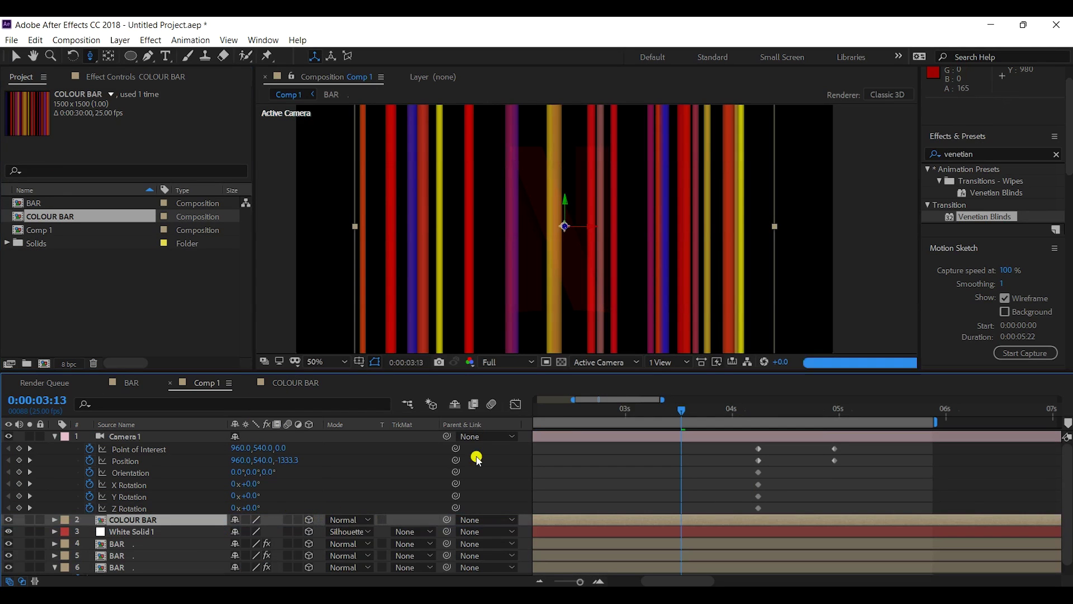
- At 0:00:02:07, scale COLOUR BAR to 9.7% wide and 27% high and place it over the N's left bar
{"action": "left_click_drag", "start_coordinate": [560, 409], "coordinate": [548, 410]}
{"action": "key", "text": "comma"}
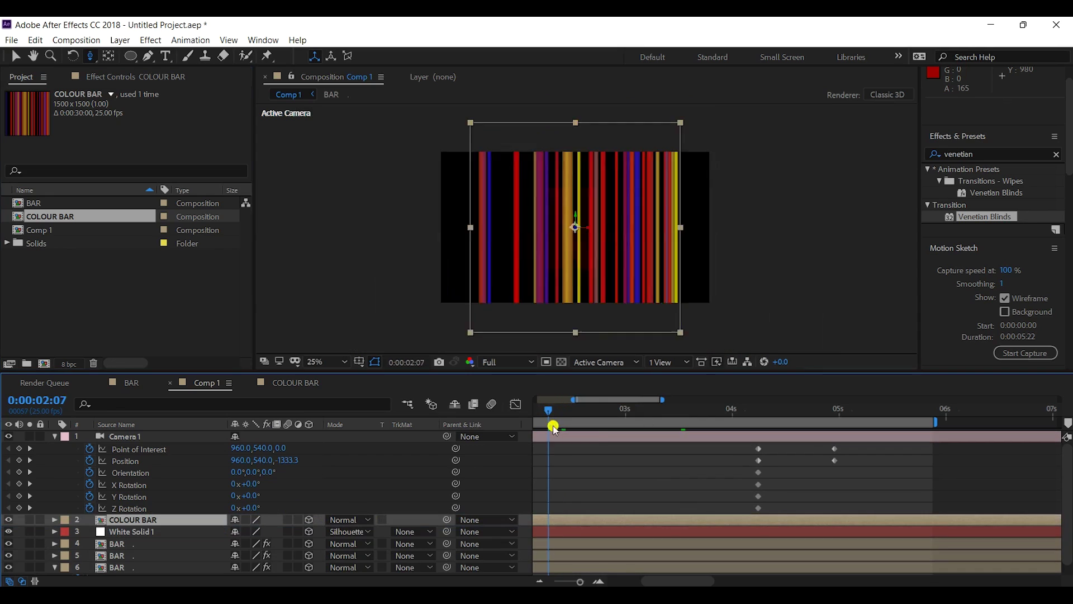
{"action": "key", "text": "comma"}
{"action": "key", "text": "s"}
{"action": "left_click_drag", "start_coordinate": [281, 531], "coordinate": [241, 530]}
{"action": "key", "text": "period"}
{"action": "key", "text": "period"}
{"action": "key", "text": "v"}
{"action": "left_click_drag", "start_coordinate": [624, 227], "coordinate": [536, 257]}
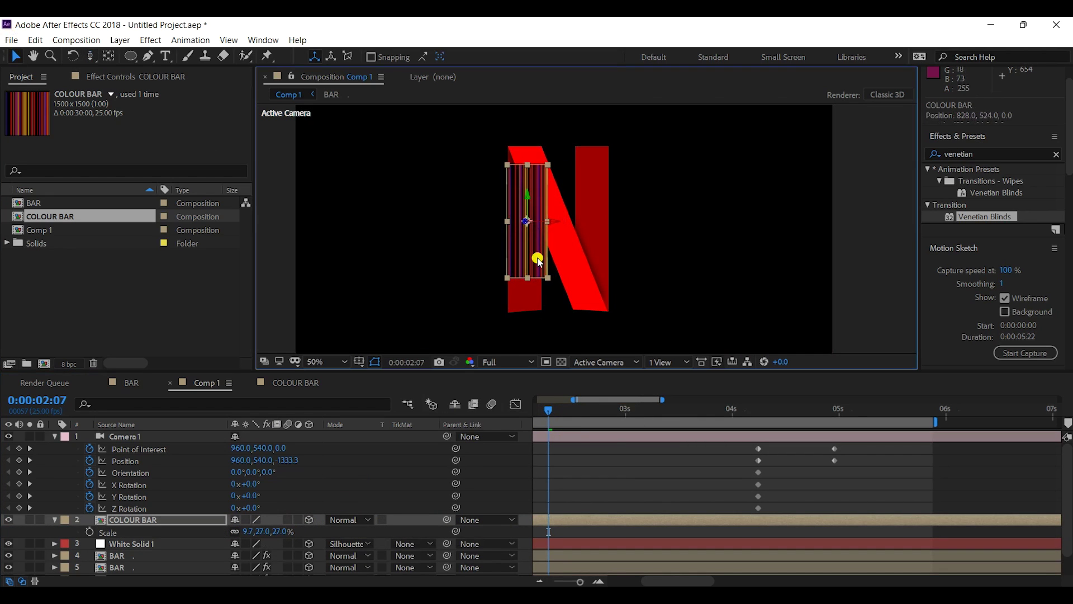
- Stretch COLOUR BAR to 39.8% high to cover the whole left bar, and place the layer beneath White Solid 1
{"action": "key", "text": "period"}
{"action": "left_click_drag", "start_coordinate": [624, 196], "coordinate": [635, 237]}
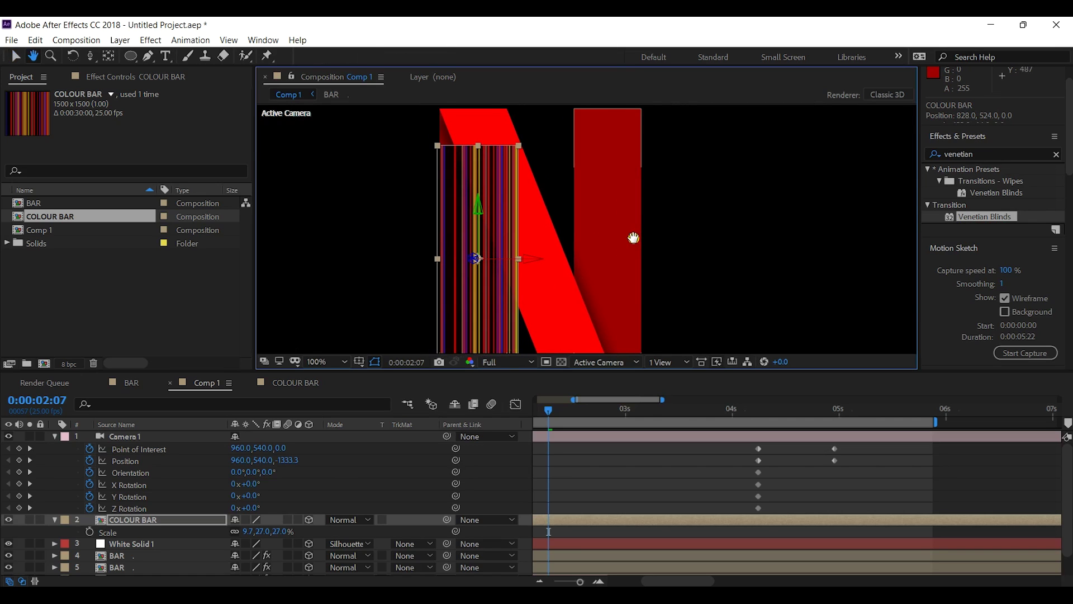
{"action": "key", "text": "v"}
{"action": "left_click_drag", "start_coordinate": [479, 145], "coordinate": [480, 109]}
{"action": "key", "text": "h"}
{"action": "left_click_drag", "start_coordinate": [612, 270], "coordinate": [679, 167]}
{"action": "key", "text": "v"}
{"action": "left_click_drag", "start_coordinate": [547, 305], "coordinate": [548, 340]}
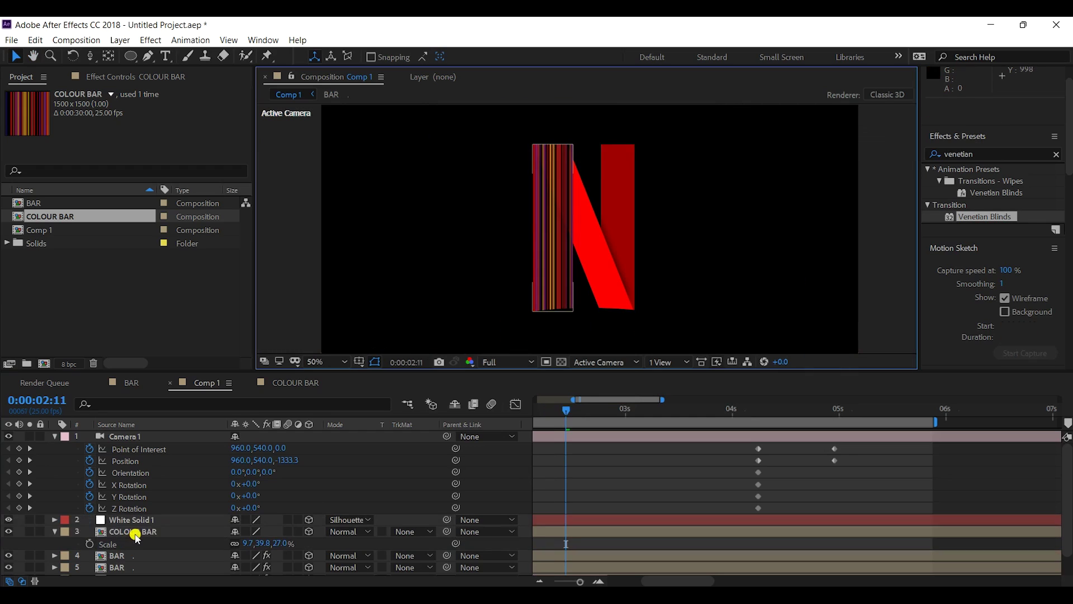
{"action": "left_click", "coordinate": [135, 532]}
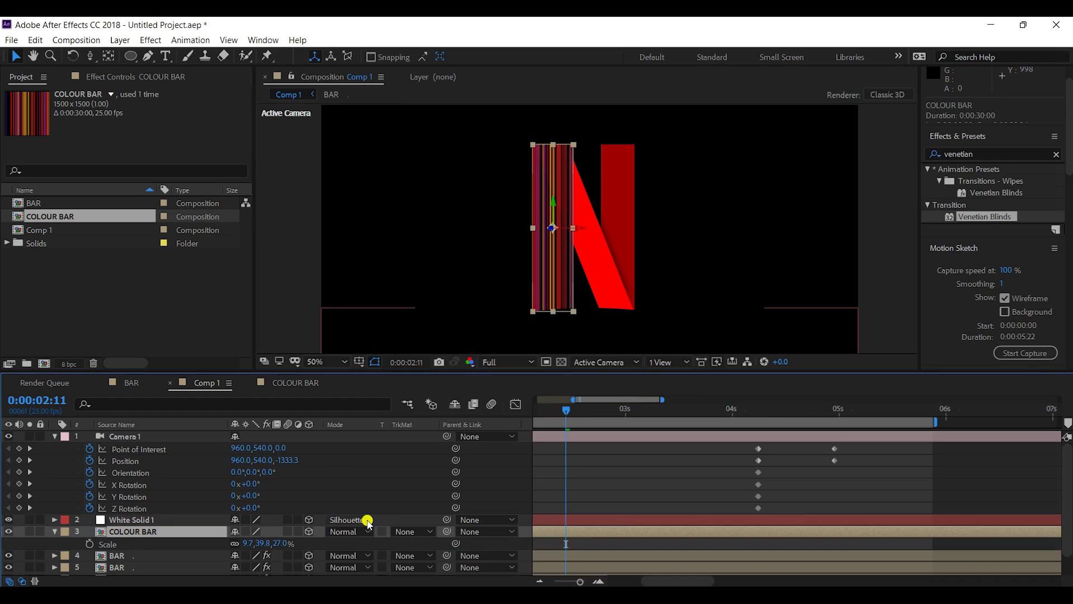
{"action": "left_click", "coordinate": [368, 523]}
{"action": "left_click", "coordinate": [264, 292]}
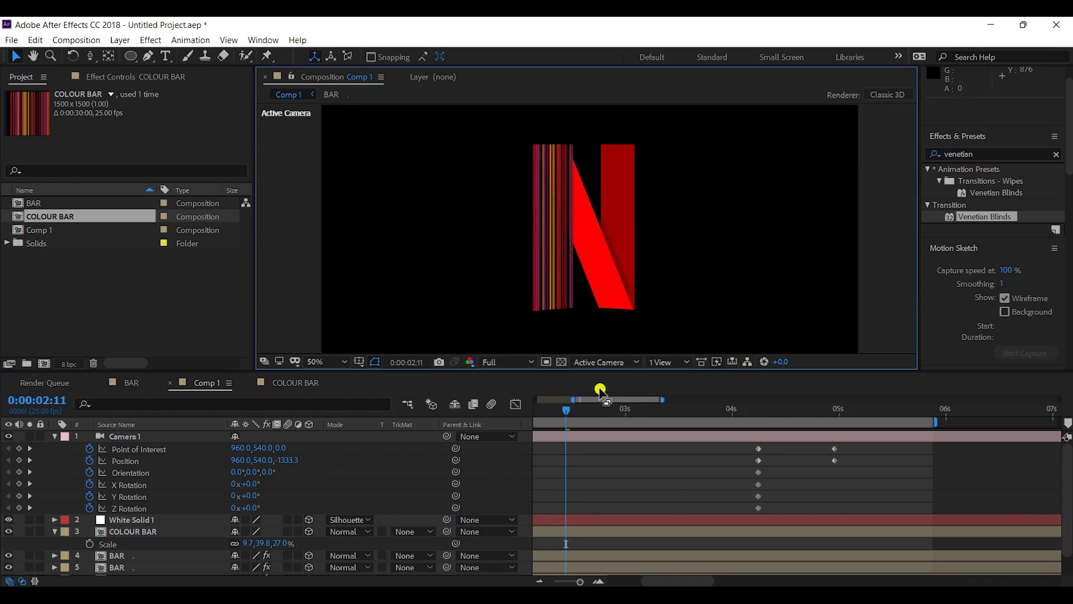
- Shift the COLOUR BAR layer to start at about 0:00:04:06, in line with Camera 1's first keyframes
{"action": "left_click_drag", "start_coordinate": [568, 410], "coordinate": [796, 412]}
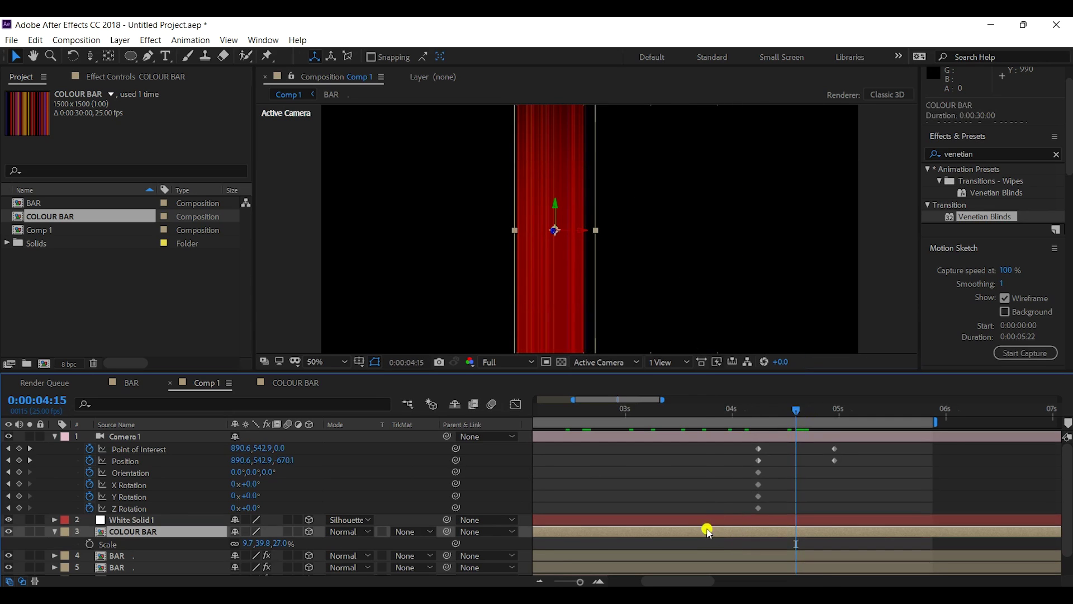
{"action": "key", "text": "minus"}
{"action": "key", "text": "minus"}
{"action": "left_click_drag", "start_coordinate": [612, 533], "coordinate": [758, 531]}
{"action": "left_click_drag", "start_coordinate": [673, 409], "coordinate": [737, 411]}
{"action": "left_click_drag", "start_coordinate": [762, 533], "coordinate": [692, 529]}
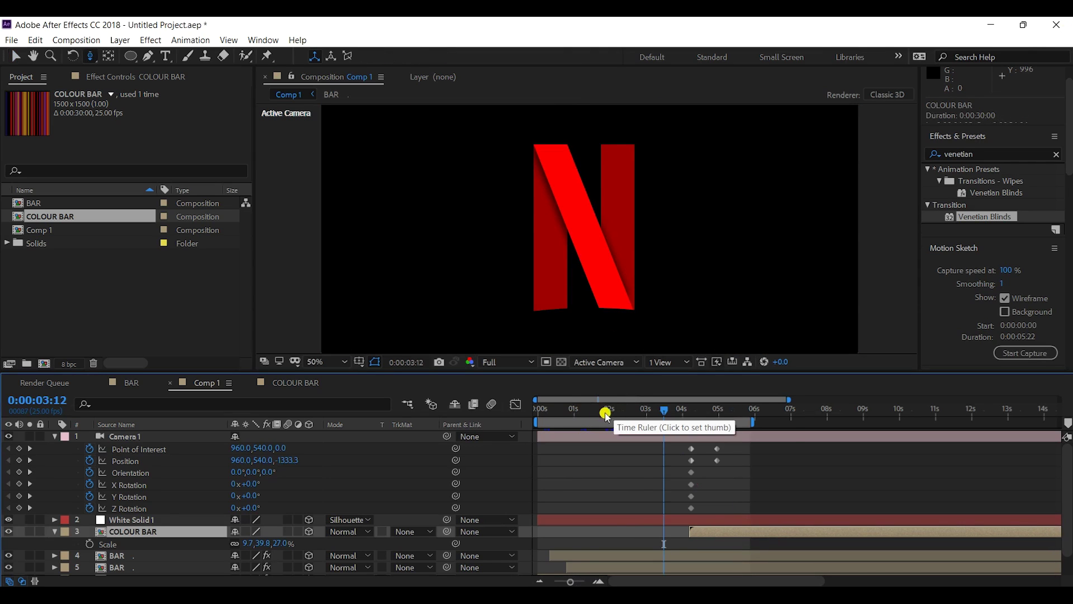
- Scrub through the camera zoom up to 0:00:04:20 and collapse Camera 1's properties
{"action": "left_click", "coordinate": [682, 411]}
{"action": "left_click_drag", "start_coordinate": [686, 412], "coordinate": [705, 413]}
{"action": "left_click_drag", "start_coordinate": [709, 412], "coordinate": [712, 415]}
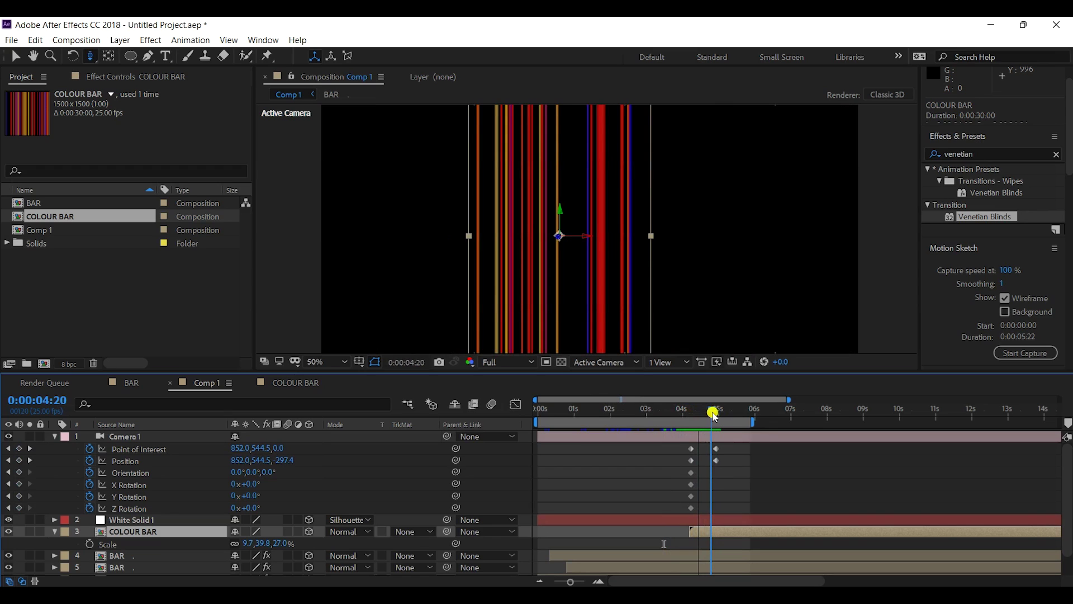
{"action": "left_click", "coordinate": [123, 436]}
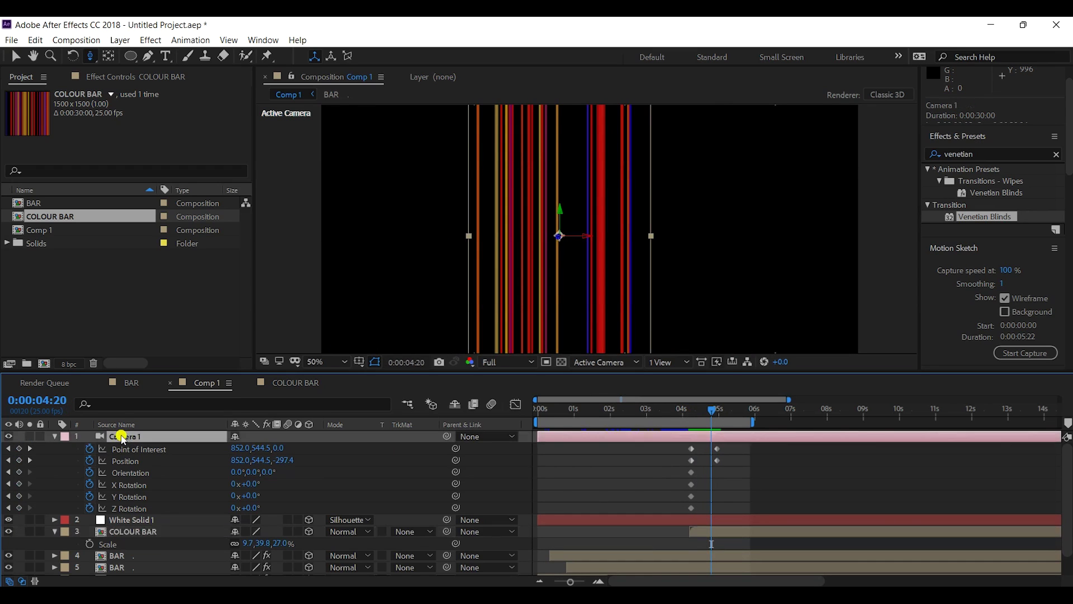
{"action": "left_click", "coordinate": [54, 436]}
- Set COLOUR BAR's blending mode to Add and scrub past 4 seconds to check the blend
{"action": "left_click_drag", "start_coordinate": [678, 413], "coordinate": [680, 412]}
{"action": "left_click", "coordinate": [147, 457]}
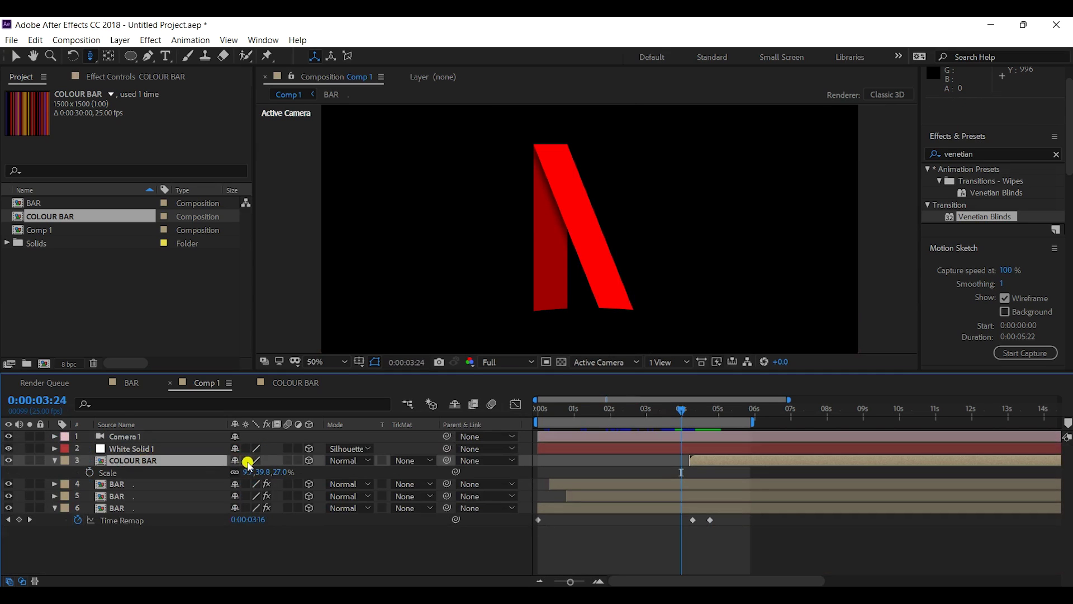
{"action": "left_click", "coordinate": [355, 460]}
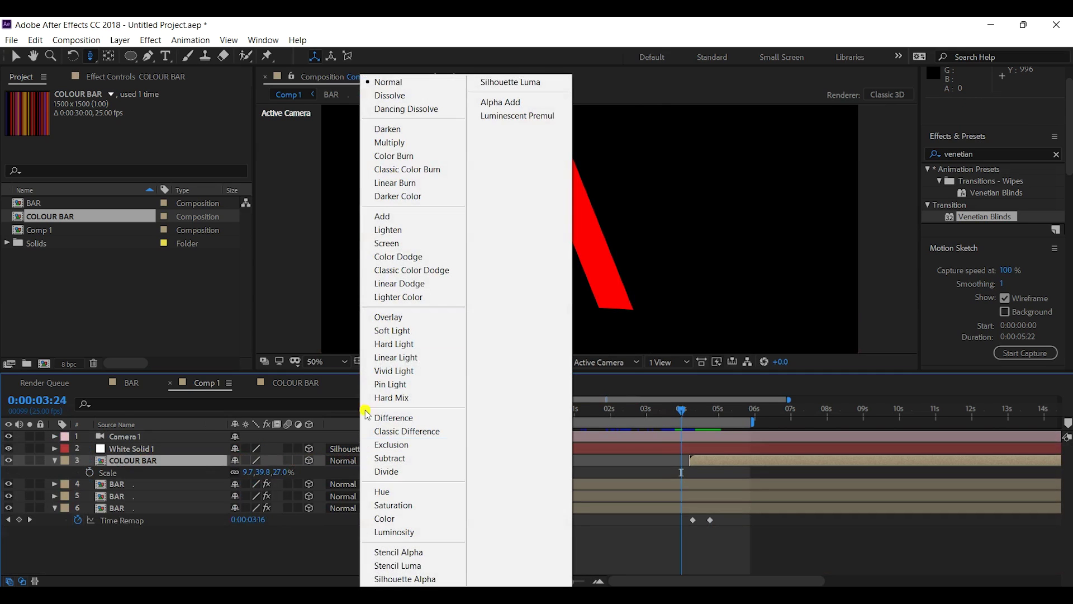
{"action": "left_click", "coordinate": [377, 216]}
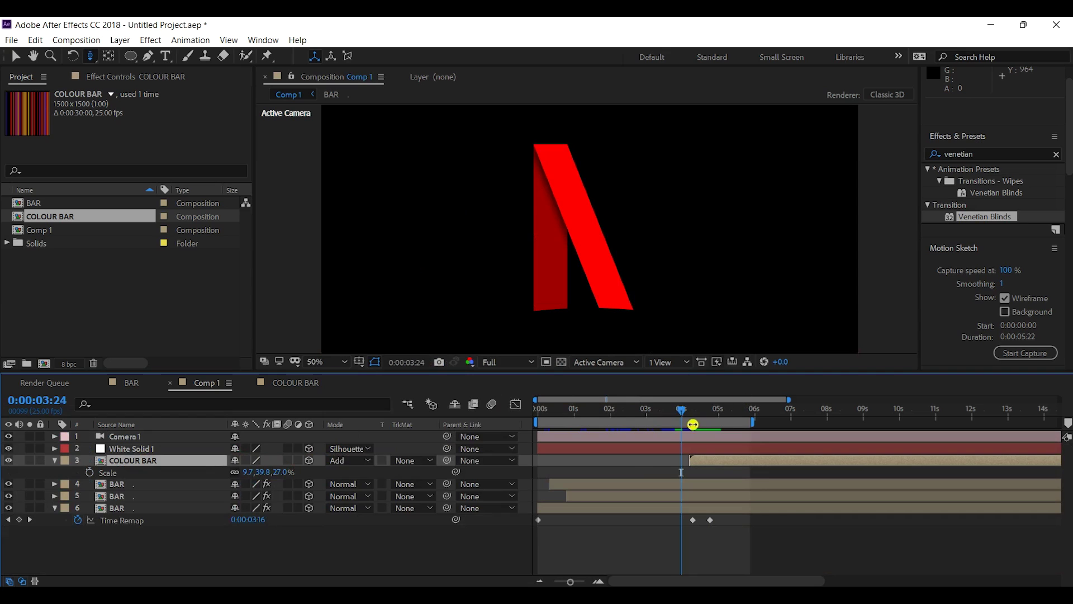
{"action": "key", "text": "v"}
{"action": "left_click_drag", "start_coordinate": [689, 407], "coordinate": [701, 412]}
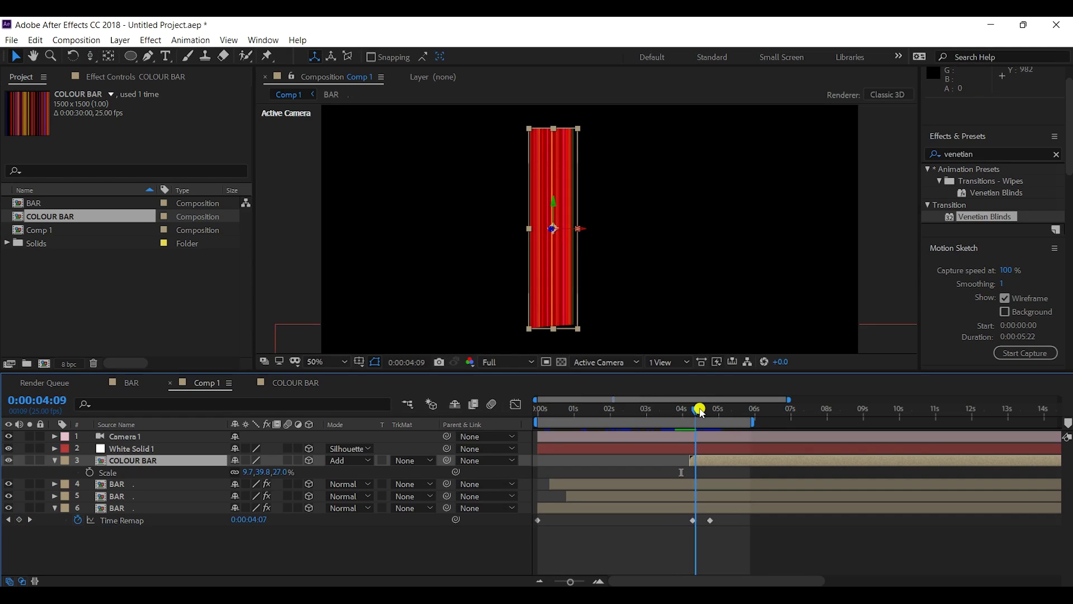
- Reveal Camera 1's keyframes and preview the logo animation through the camera zoom into COLOUR BAR
{"action": "left_click", "coordinate": [700, 435]}
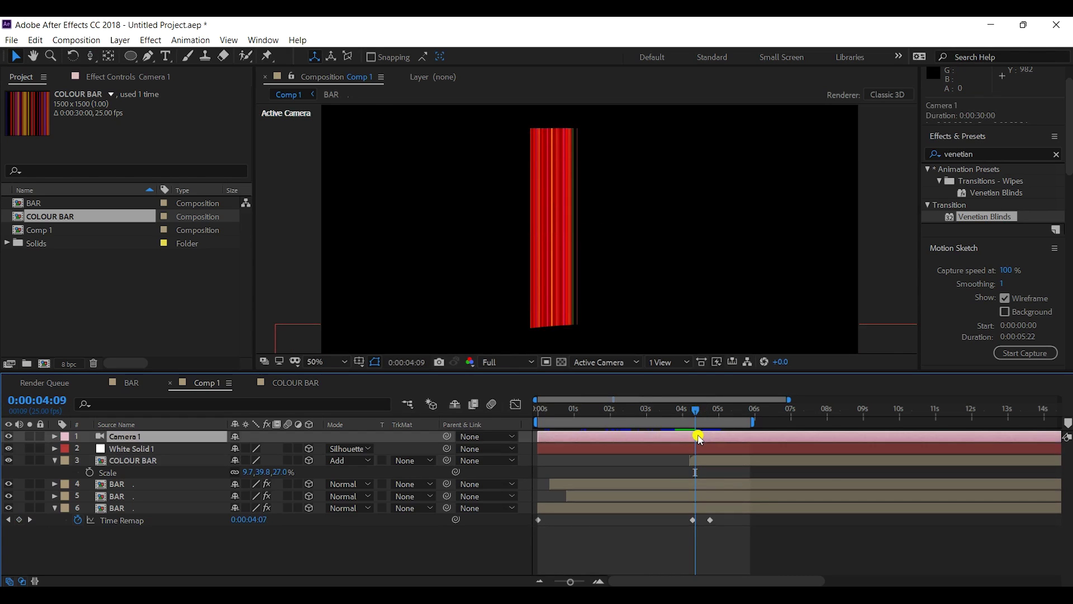
{"action": "key", "text": "u"}
{"action": "left_click", "coordinate": [707, 531]}
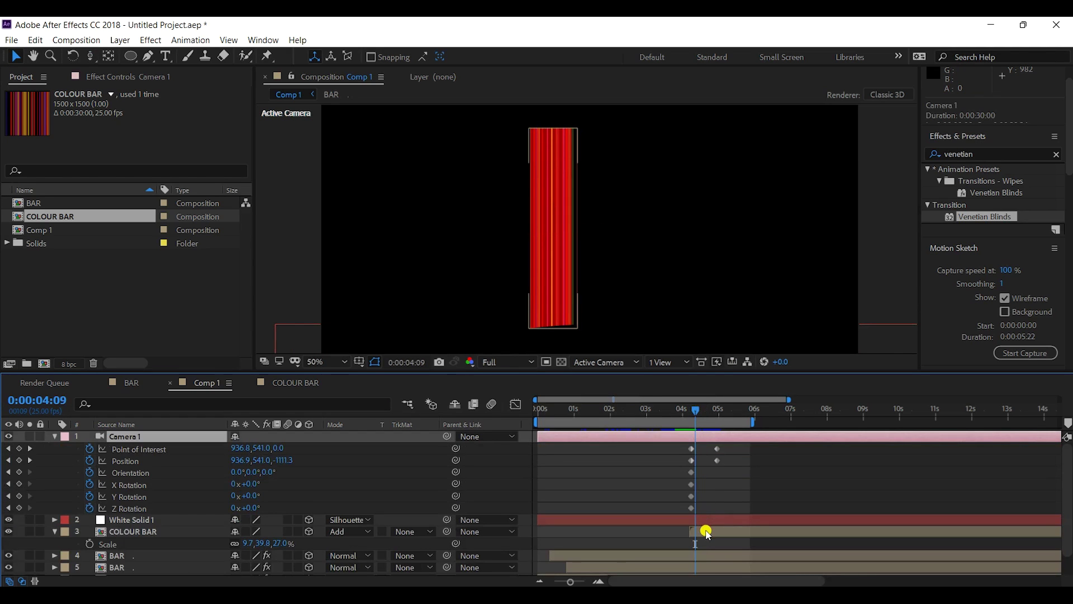
{"action": "left_click", "coordinate": [706, 533]}
{"action": "left_click_drag", "start_coordinate": [680, 412], "coordinate": [723, 408]}
{"action": "key", "text": "space"}
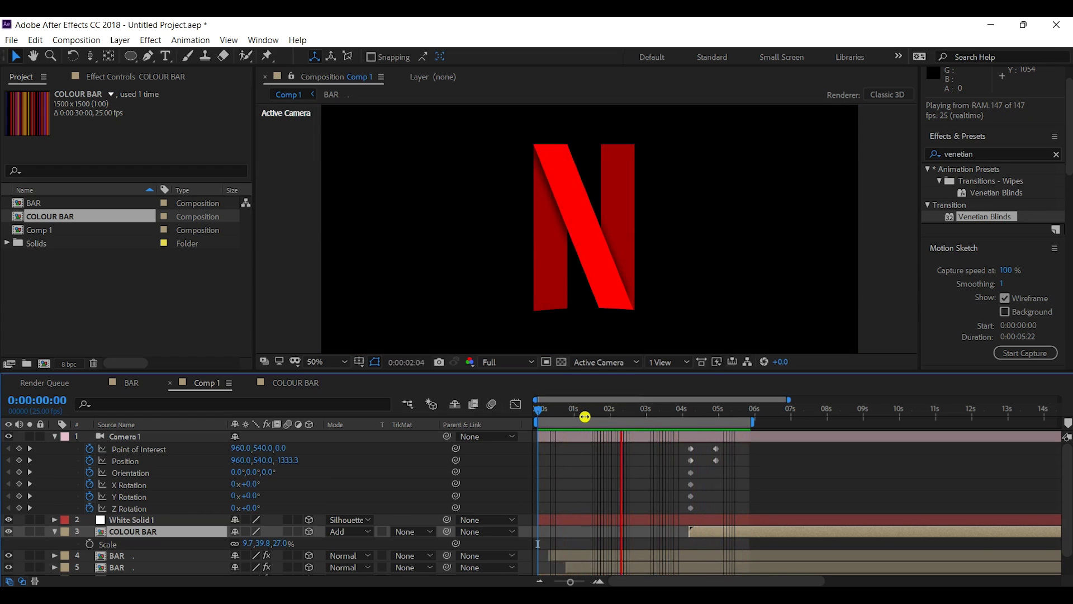
{"action": "left_click_drag", "start_coordinate": [695, 414], "coordinate": [731, 411]}
{"action": "left_click_drag", "start_coordinate": [622, 409], "coordinate": [632, 412]}
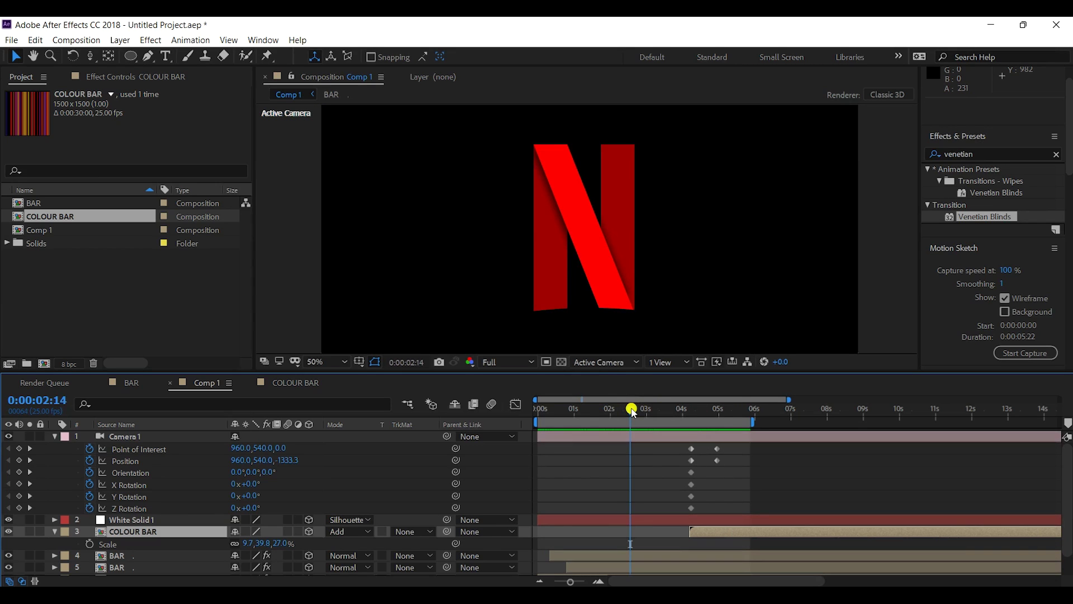
- Animate COLOUR BAR's opacity, placing a 100% keyframe at 0:00:04:06 beside Camera 1's first keyframes
{"action": "key", "text": "comma"}
{"action": "left_click", "coordinate": [755, 297]}
{"action": "left_click_drag", "start_coordinate": [664, 412], "coordinate": [693, 414]}
{"action": "key", "text": "equal"}
{"action": "key", "text": "equal"}
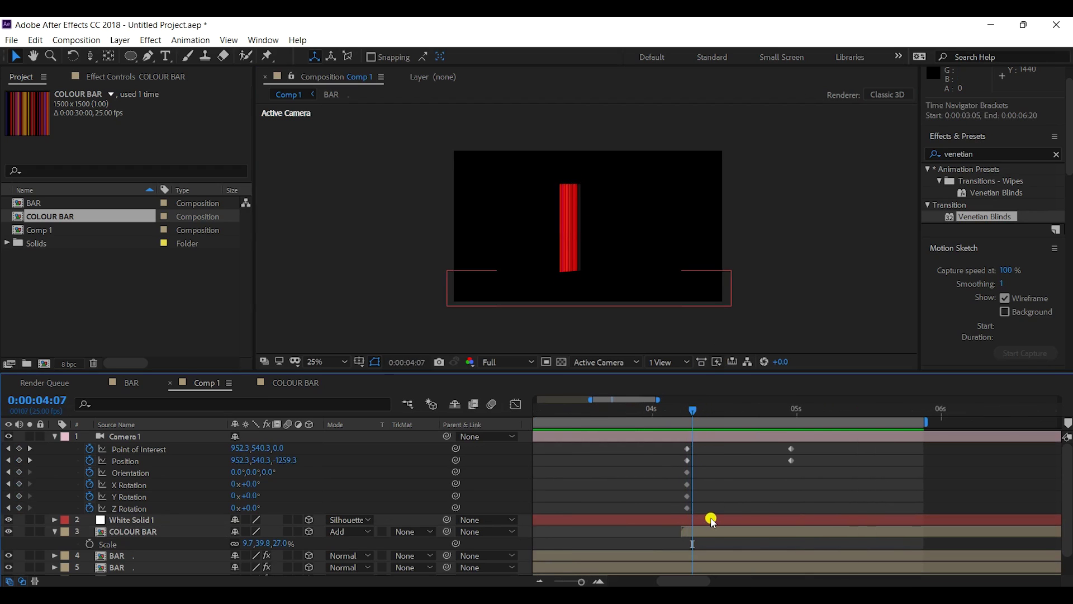
{"action": "left_click", "coordinate": [711, 529]}
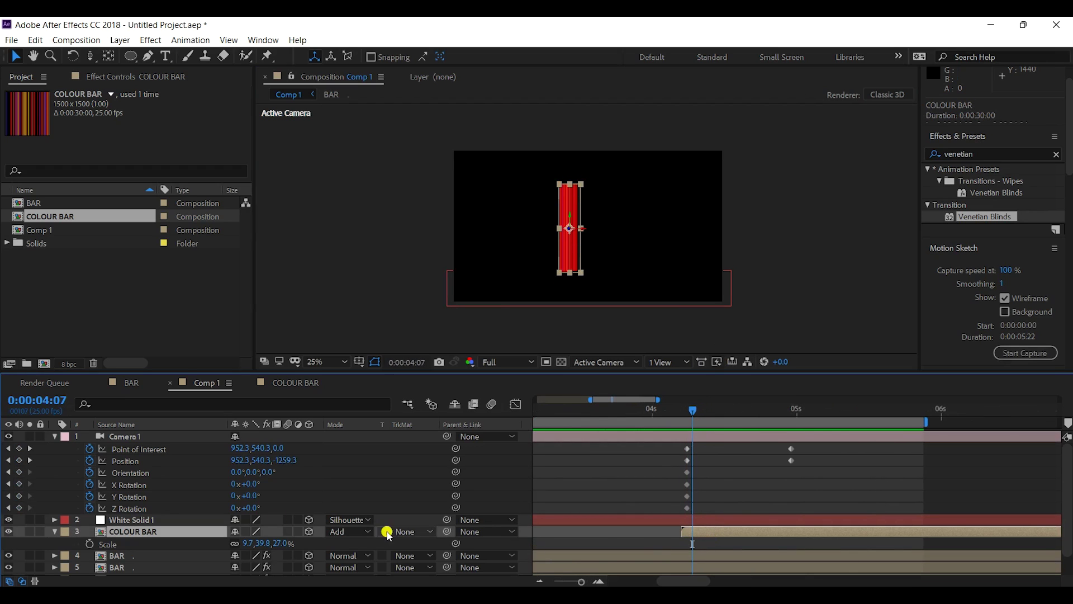
{"action": "key", "text": "t"}
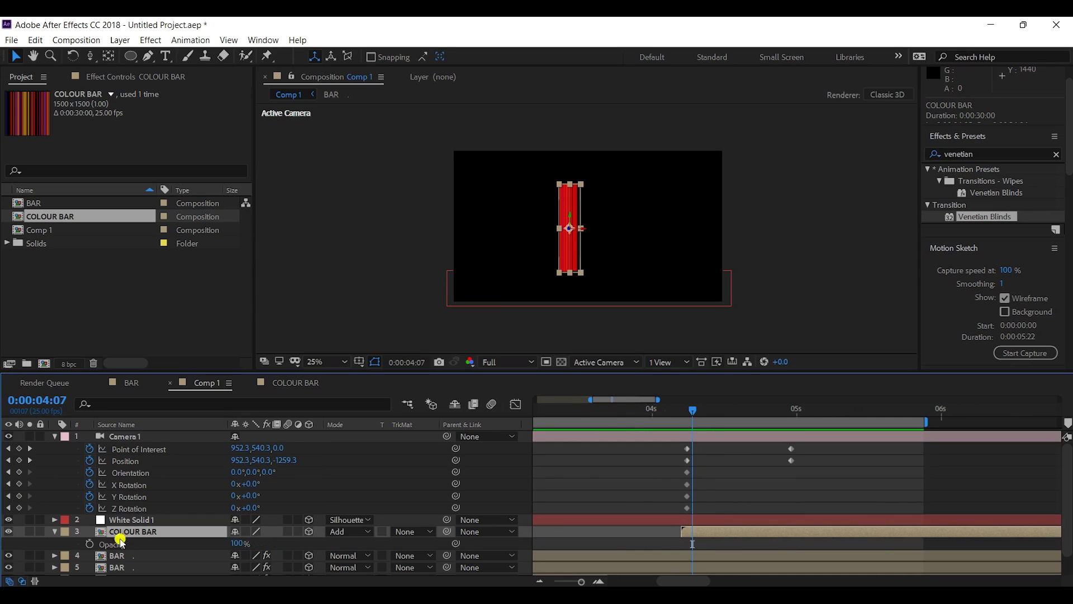
{"action": "left_click", "coordinate": [90, 544]}
{"action": "left_click_drag", "start_coordinate": [693, 544], "coordinate": [686, 544]}
- Set COLOUR BAR's opacity to 0% at 0:00:04:05 so the layer fades in
{"action": "key", "text": "Page_Up"}
{"action": "key", "text": "Page_Up"}
{"action": "left_click", "coordinate": [242, 543]}
{"action": "type", "text": "0"}
{"action": "key", "text": "Return"}
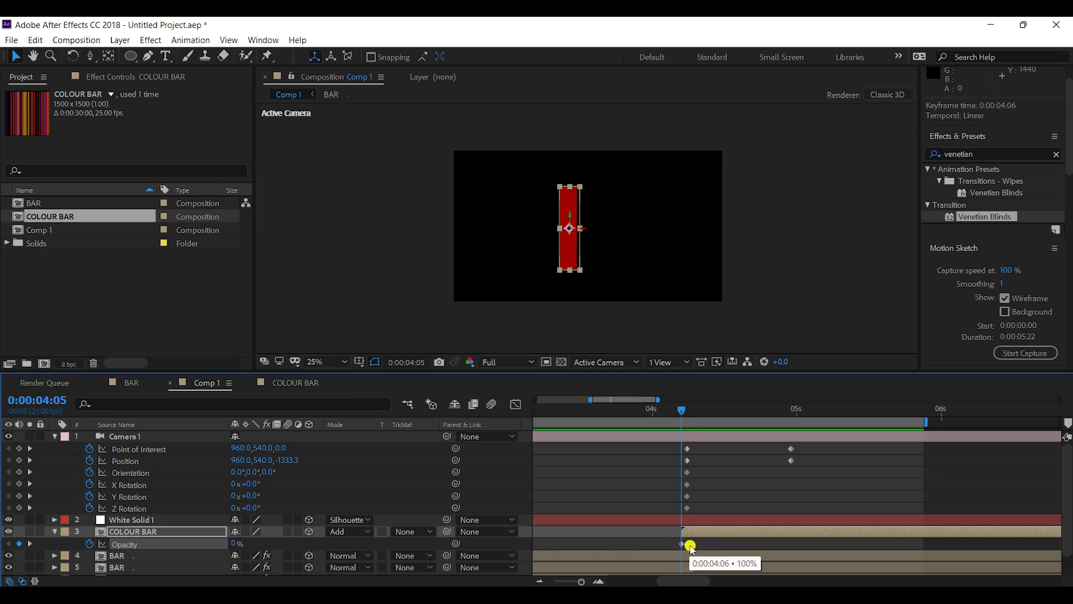
- Fade COLOUR BAR out after the zoom with opacity keyframes of 100% at 0:00:05:02 and 0% at 0:00:05:05
{"action": "left_click_drag", "start_coordinate": [889, 414], "coordinate": [977, 424]}
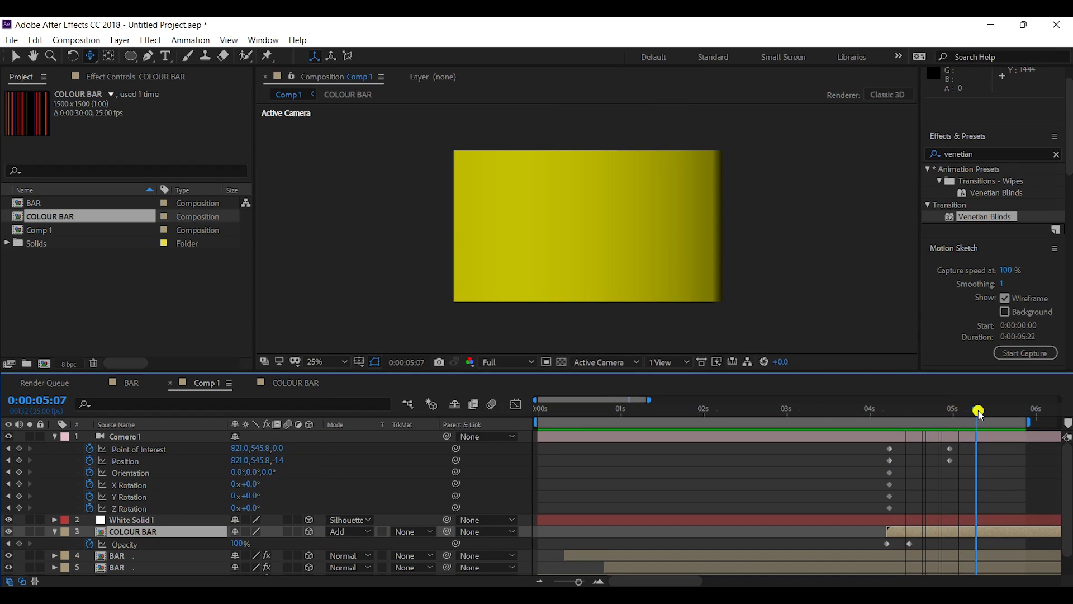
{"action": "left_click_drag", "start_coordinate": [978, 412], "coordinate": [959, 411]}
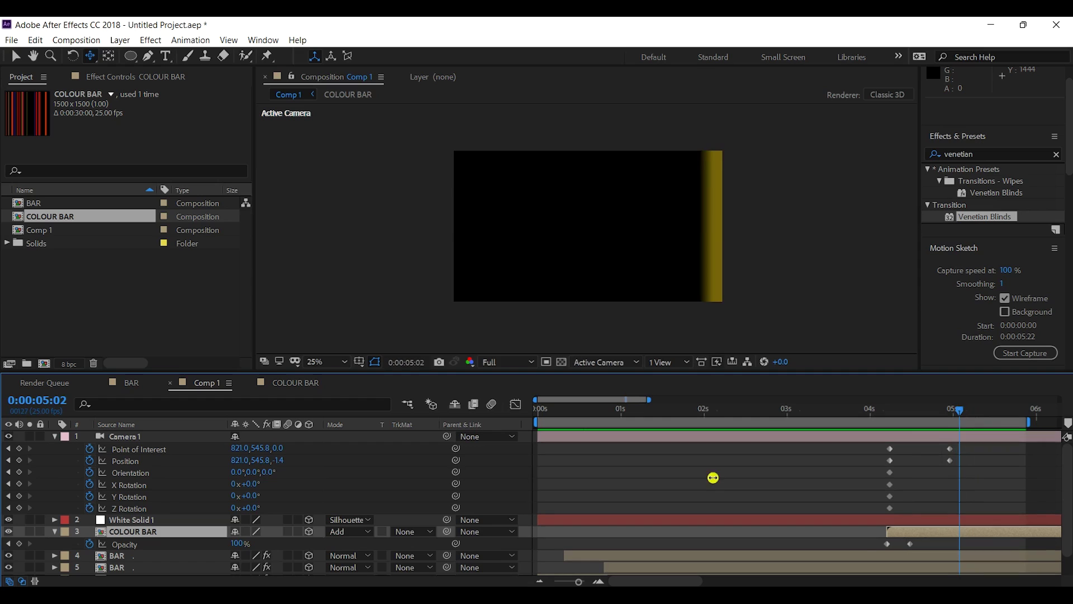
{"action": "left_click", "coordinate": [19, 543]}
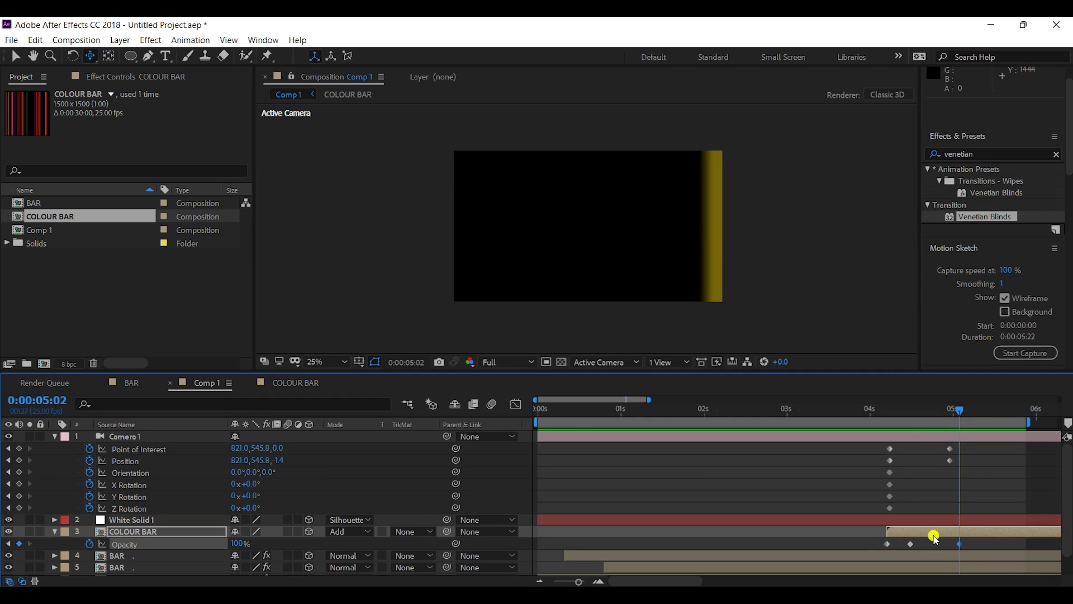
{"action": "left_click_drag", "start_coordinate": [962, 412], "coordinate": [969, 412]}
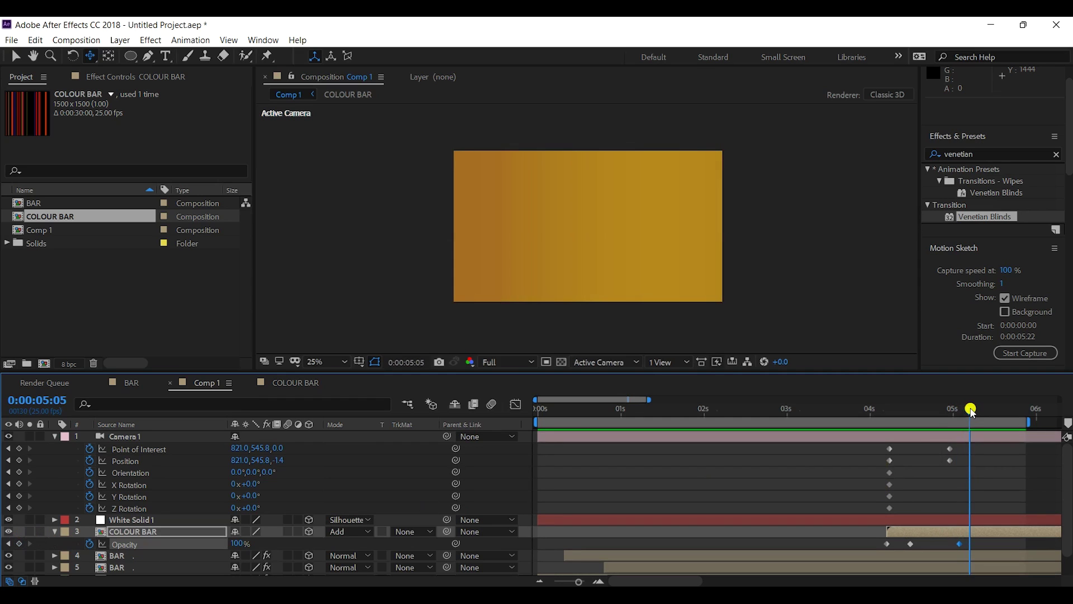
{"action": "left_click", "coordinate": [236, 545]}
{"action": "left_click_drag", "start_coordinate": [925, 412], "coordinate": [969, 418]}
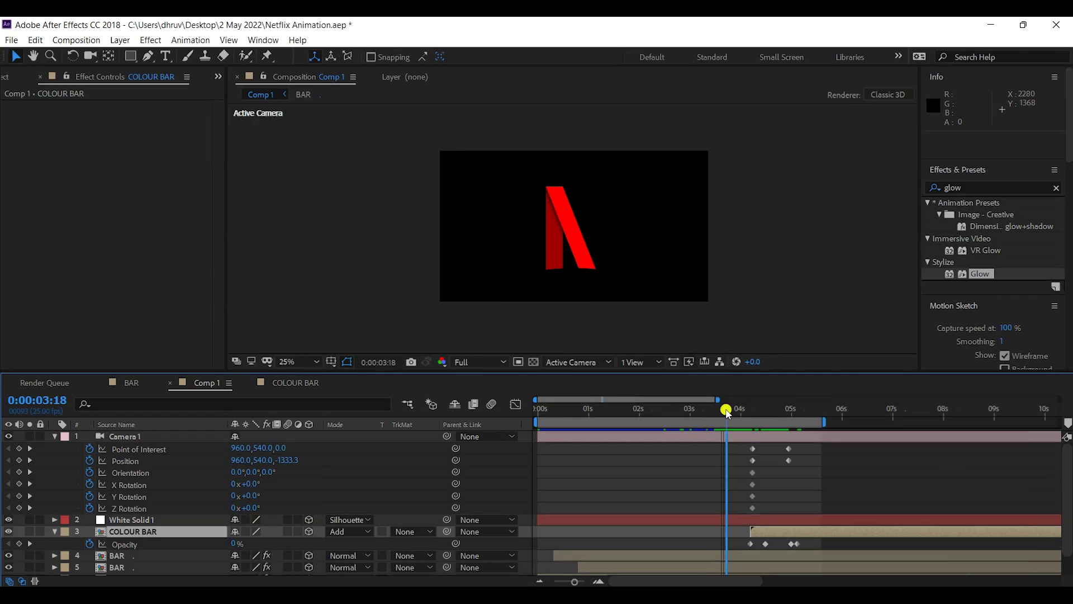
- Search the effects for "glow" and apply the Stylize Glow effect to the COLOUR BAR layer
{"action": "mouse_move", "coordinate": [725, 411]}
{"action": "left_mouse_down"}
{"action": "mouse_move", "coordinate": [706, 411]}
{"action": "mouse_move", "coordinate": [716, 413]}
{"action": "left_mouse_up"}
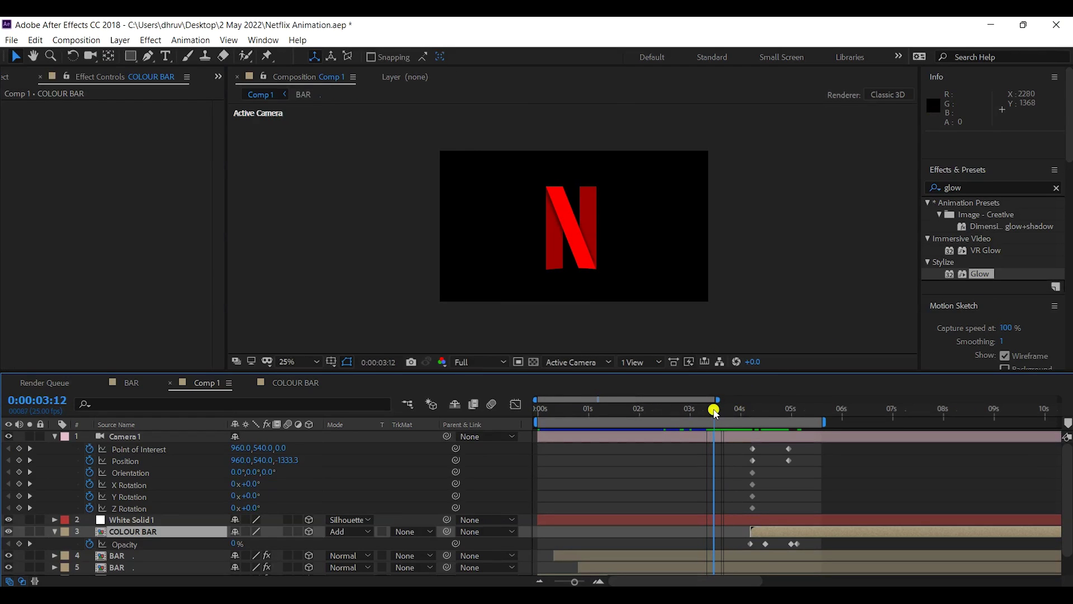
{"action": "left_click", "coordinate": [1056, 188]}
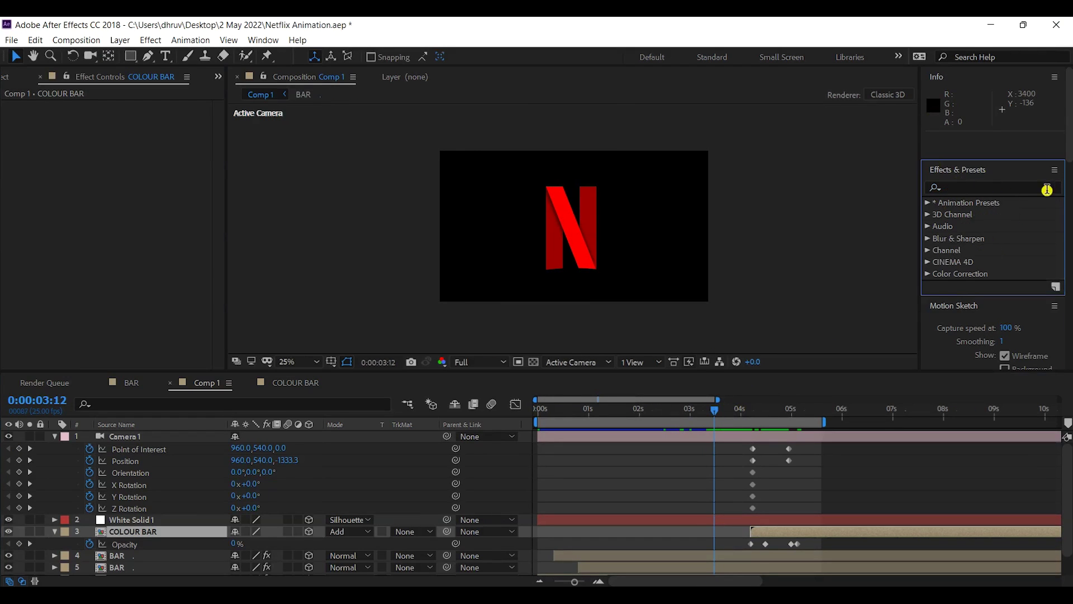
{"action": "left_click", "coordinate": [995, 185]}
{"action": "type", "text": "glow"}
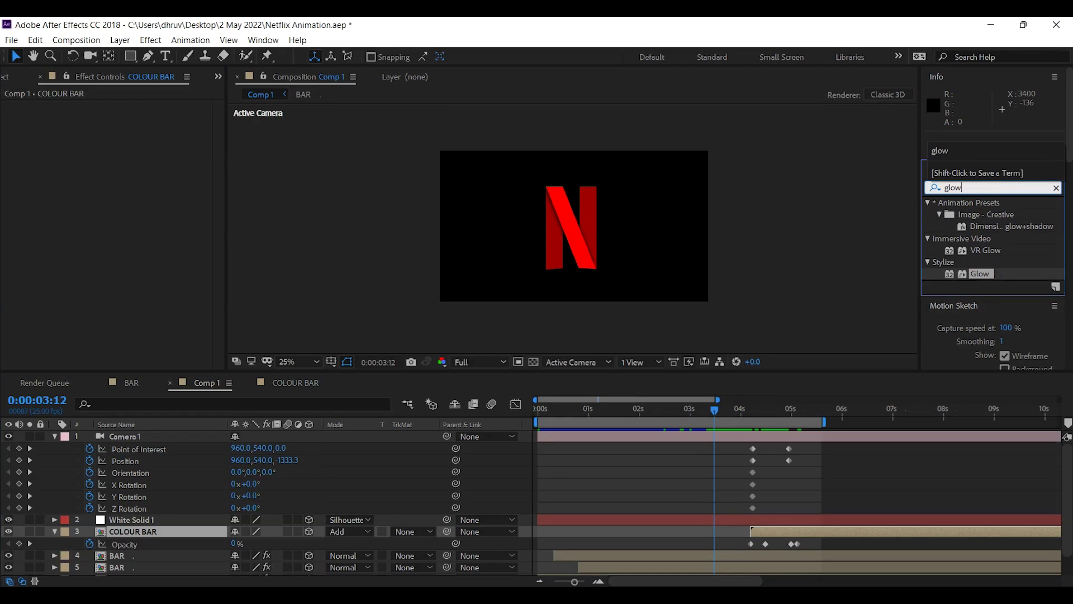
{"action": "mouse_move", "coordinate": [739, 412]}
{"action": "left_mouse_down"}
{"action": "mouse_move", "coordinate": [726, 411]}
{"action": "mouse_move", "coordinate": [791, 416]}
{"action": "mouse_move", "coordinate": [720, 412]}
{"action": "left_mouse_up"}
{"action": "left_click_drag", "start_coordinate": [979, 274], "coordinate": [173, 532]}
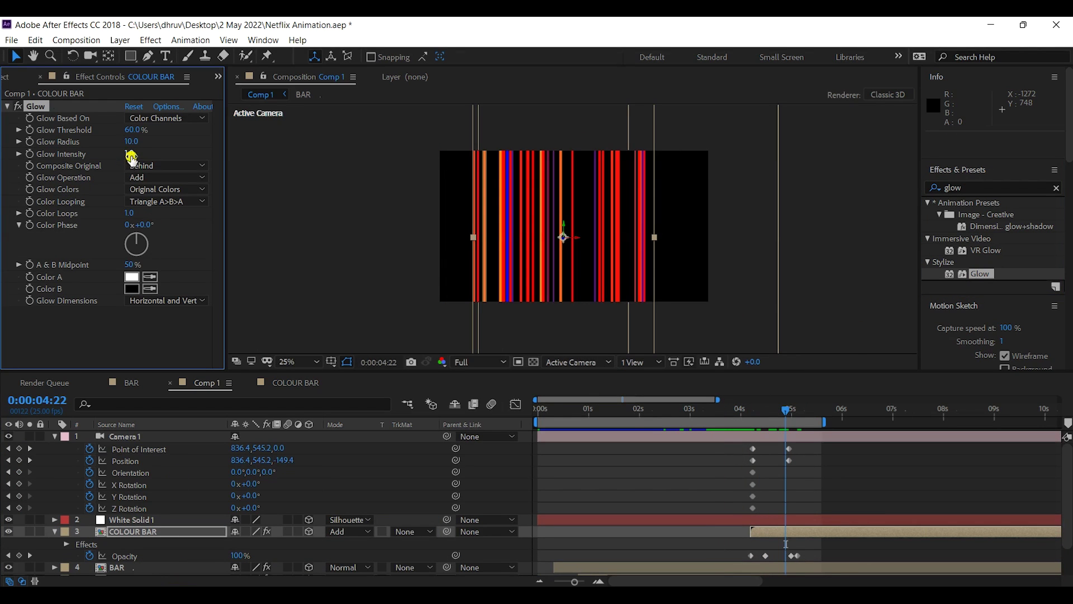
- Set the COLOUR BAR Glow effect's intensity to 0.8 and its radius to 75
{"action": "left_click_drag", "start_coordinate": [131, 155], "coordinate": [116, 163]}
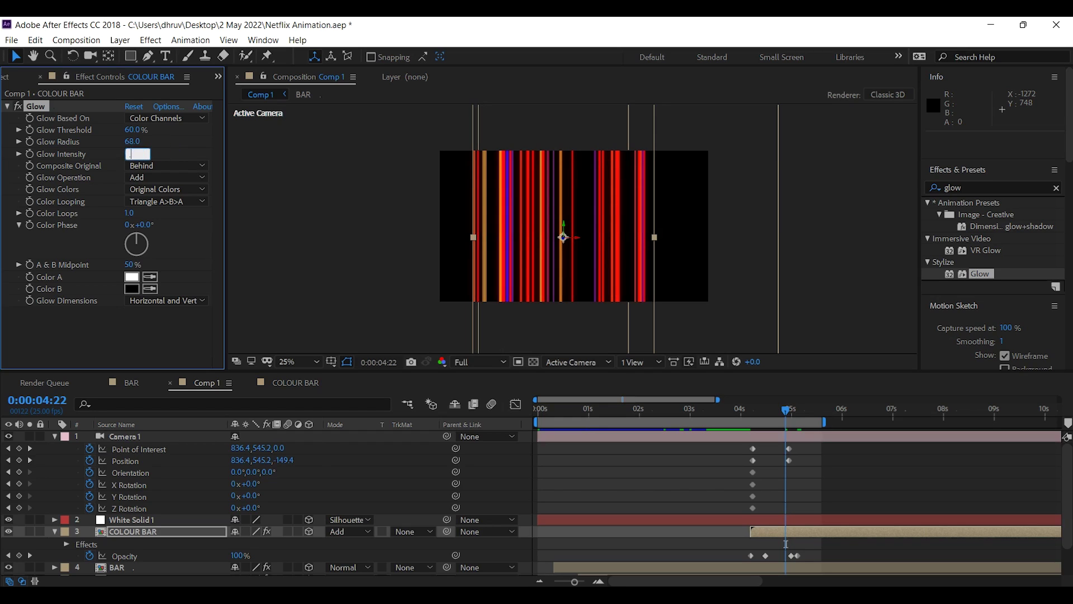
{"action": "type", "text": "0.8"}
{"action": "left_click", "coordinate": [162, 148]}
{"action": "key", "text": "Return"}
{"action": "left_click", "coordinate": [133, 142]}
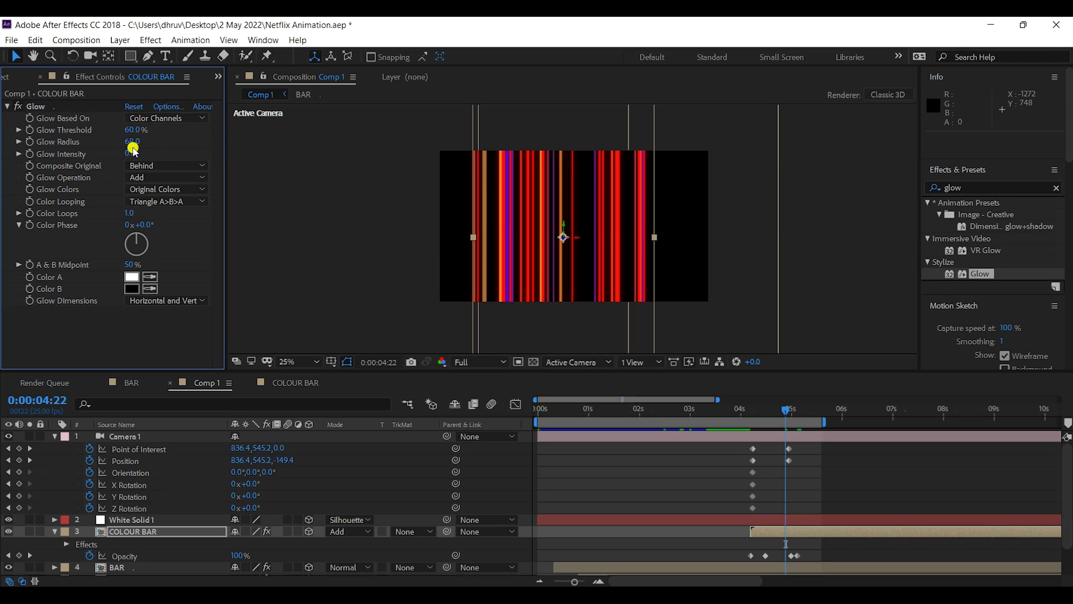
{"action": "type", "text": "75"}
{"action": "left_click", "coordinate": [199, 150]}
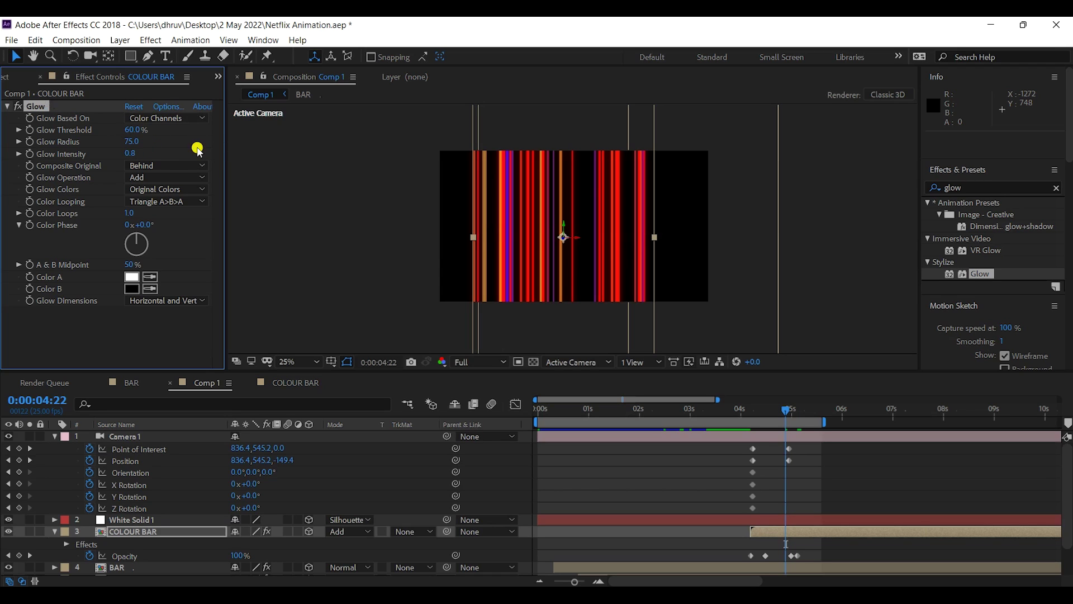
- Scrub past 0:00:04:22 and play the animation to check the glowing colour bars
{"action": "left_click", "coordinate": [788, 414]}
{"action": "mouse_move", "coordinate": [787, 417]}
{"action": "left_mouse_down"}
{"action": "mouse_move", "coordinate": [750, 414]}
{"action": "mouse_move", "coordinate": [799, 412]}
{"action": "left_mouse_up"}
{"action": "key", "text": "space"}
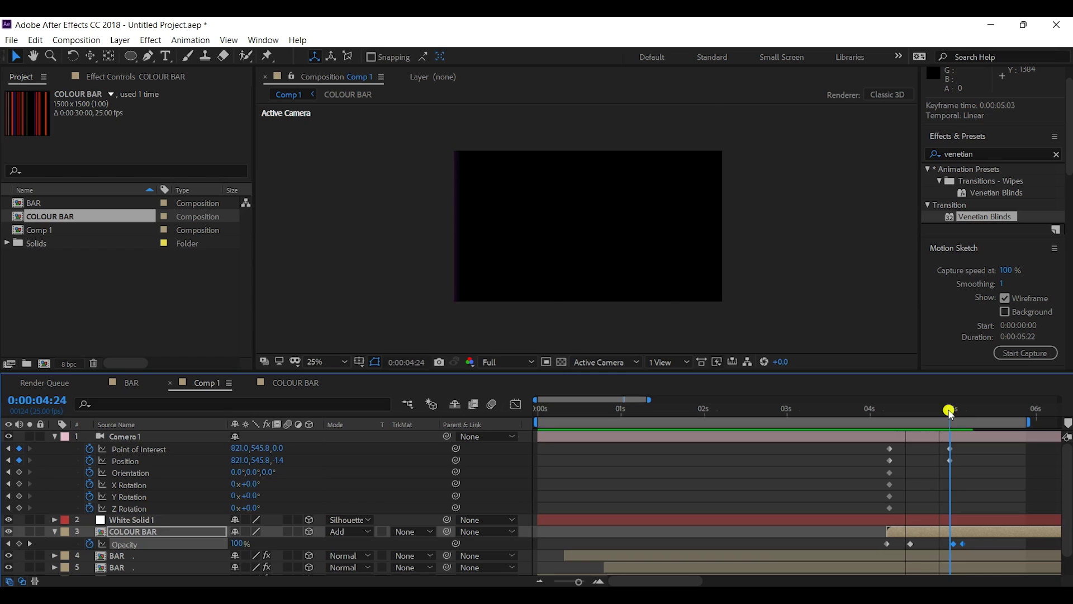
- Check the fade-out around 5 seconds and end Comp 1's work area at 0:00:05:14
{"action": "left_click_drag", "start_coordinate": [949, 411], "coordinate": [946, 412]}
{"action": "scroll", "coordinate": [934, 415], "scroll_direction": "down", "scroll_amount": 3}
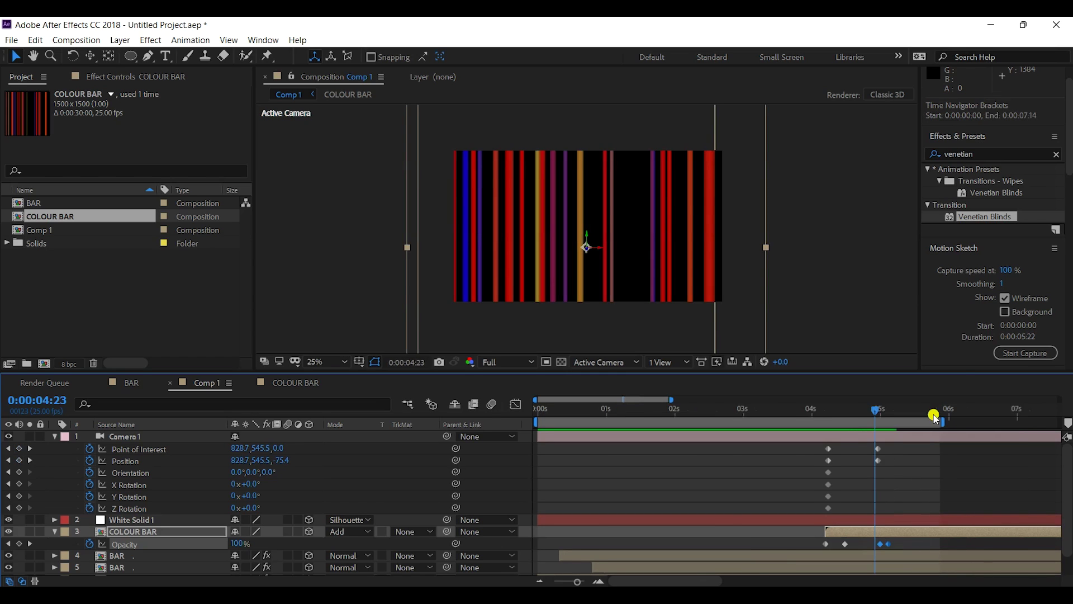
{"action": "left_click_drag", "start_coordinate": [723, 410], "coordinate": [821, 418]}
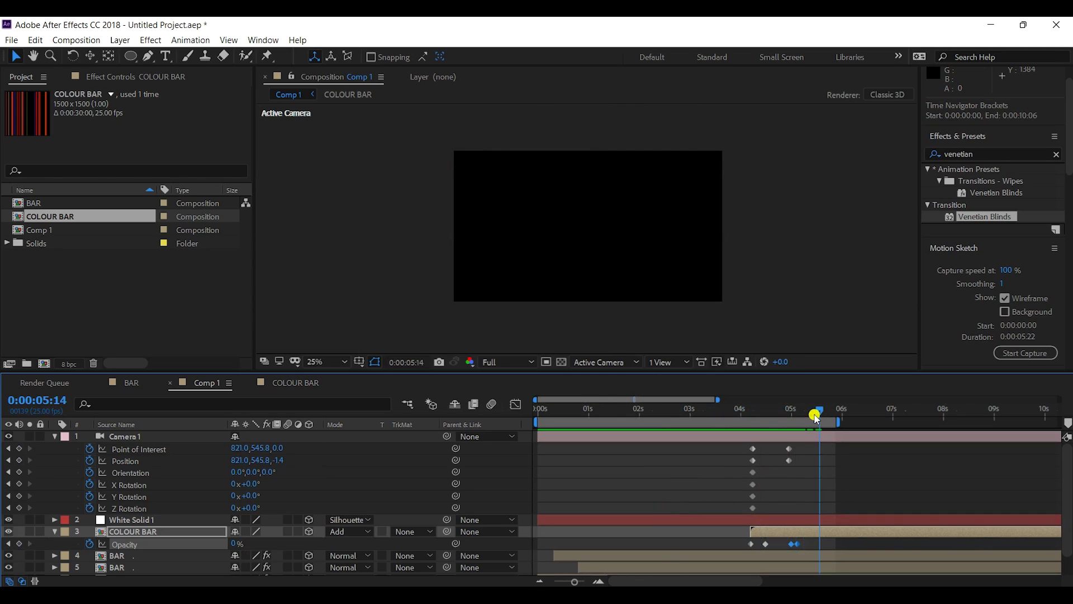
{"action": "key", "text": "n"}
{"action": "left_click", "coordinate": [664, 411]}
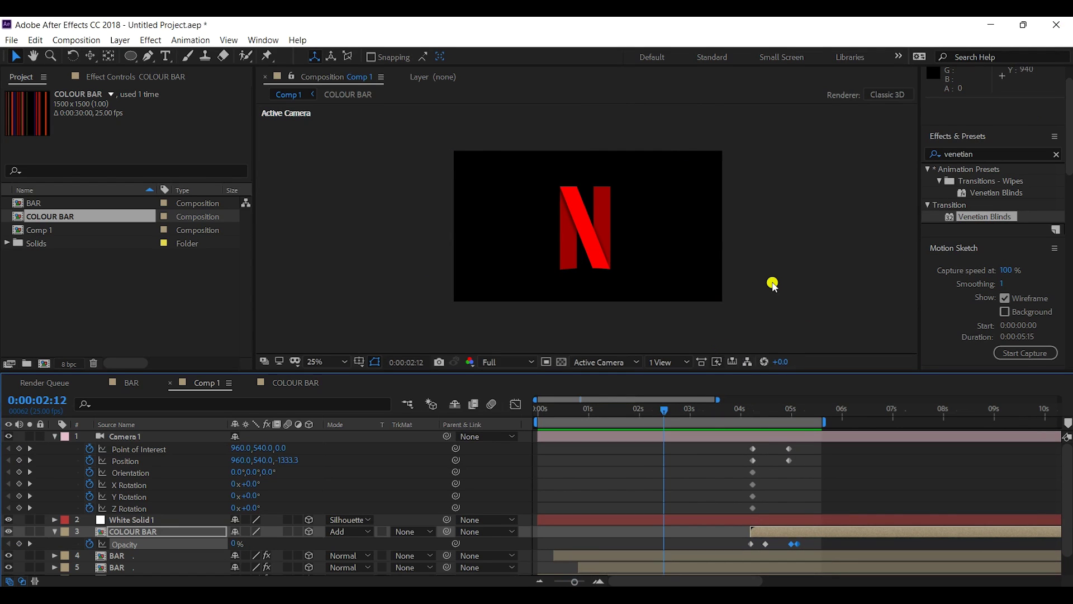